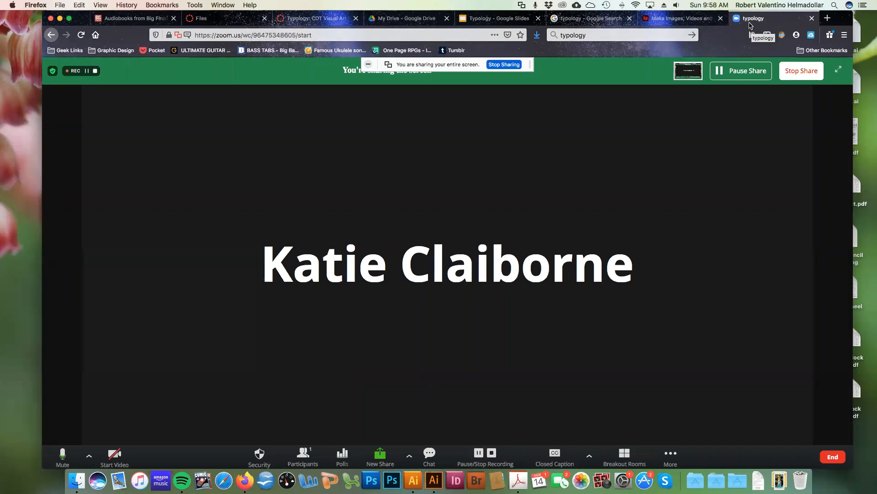
# Switch to Adobe Spark and start a photo collage at the Square size, skipping the photo selection
pyautogui.click(661, 19)
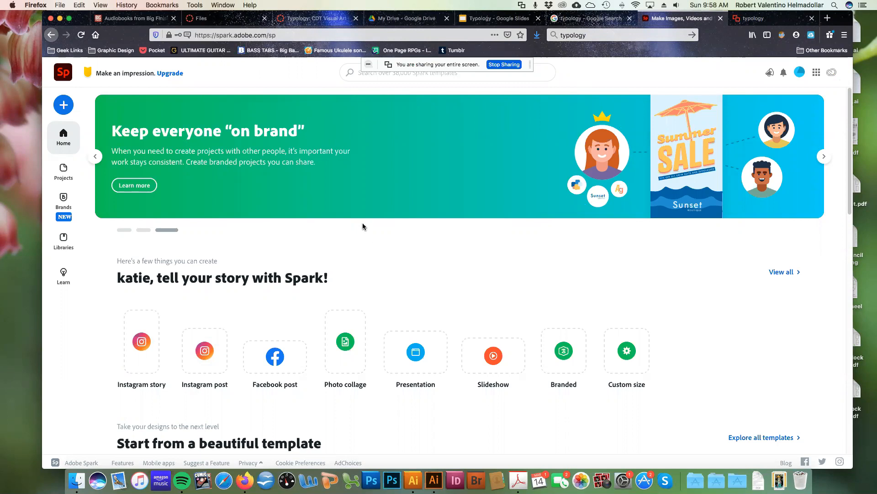
pyautogui.scroll(-2, 363, 226)
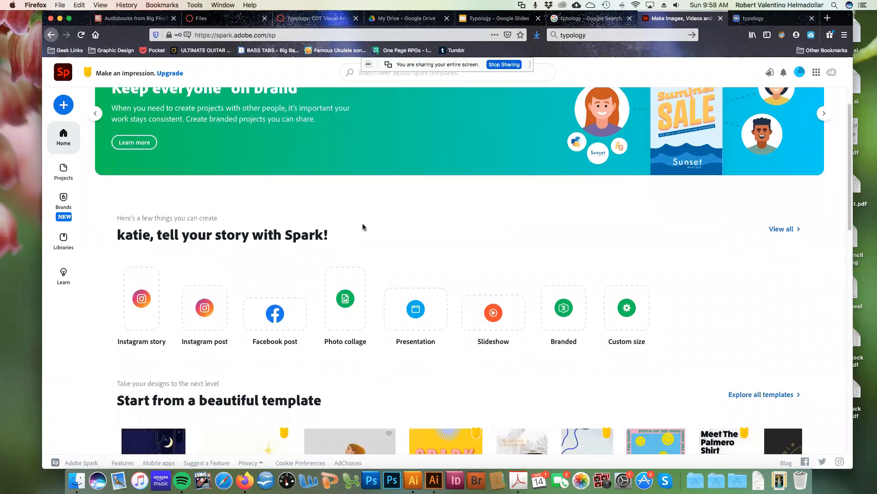
pyautogui.scroll(-2, 363, 227)
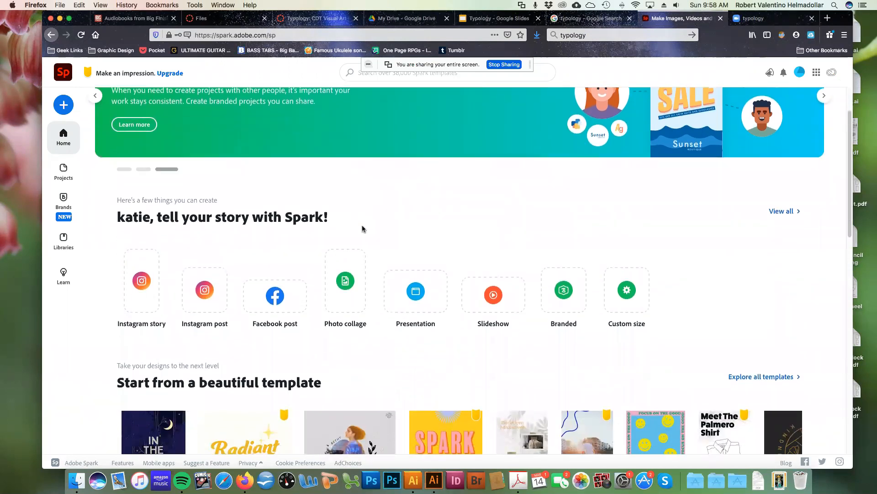
pyautogui.scroll(-1, 363, 228)
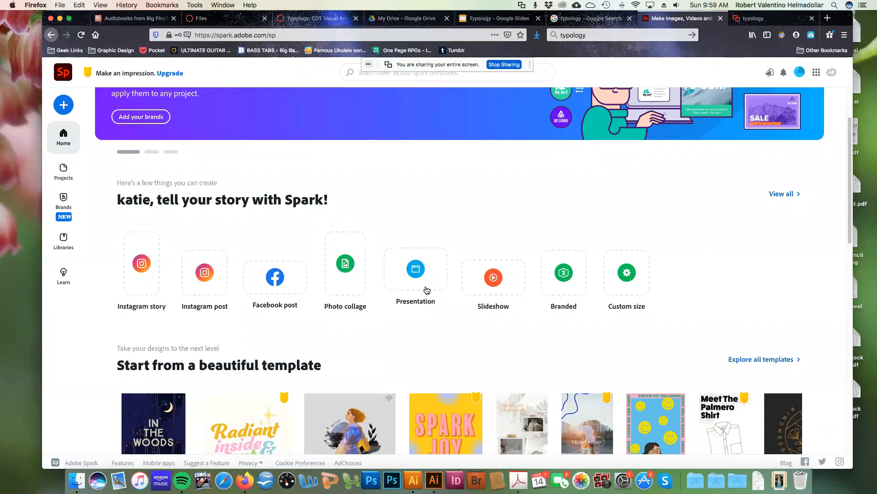
pyautogui.scroll(2, 259, 277)
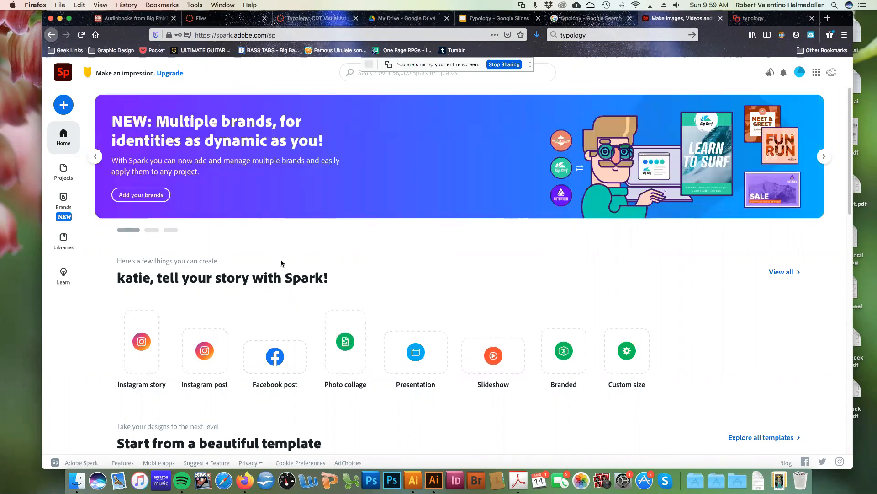
pyautogui.click(346, 337)
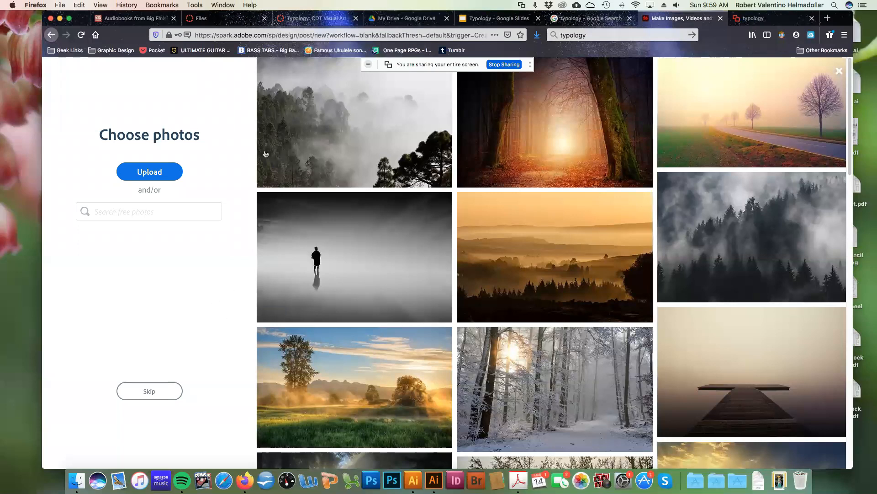
pyautogui.click(175, 394)
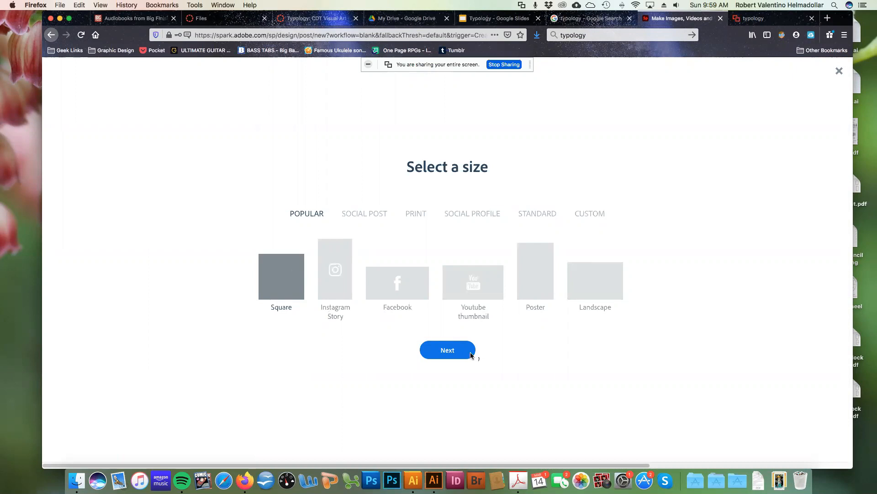
pyautogui.click(455, 350)
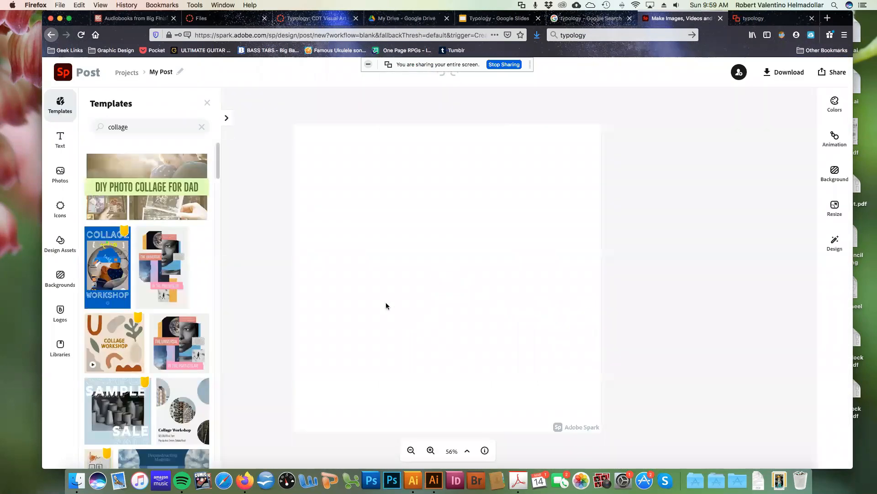
# Browse the collage templates for layout ideas
pyautogui.scroll(-10, 150, 279)
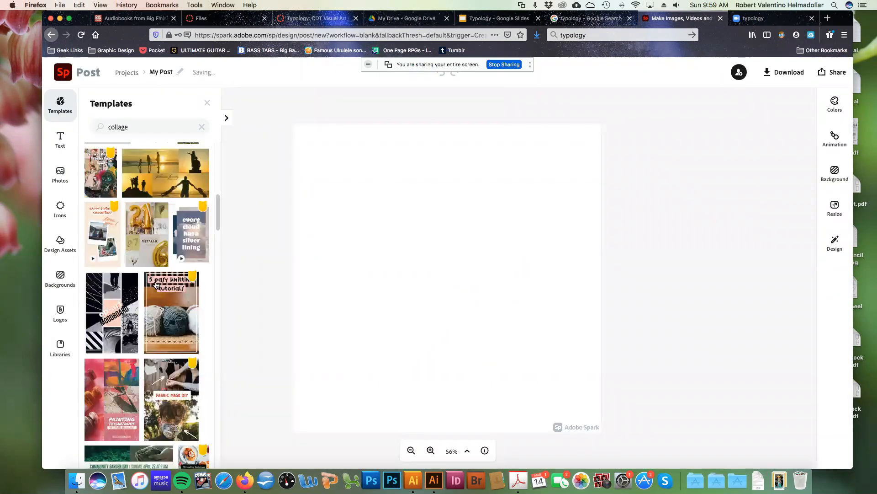
pyautogui.scroll(-10, 156, 285)
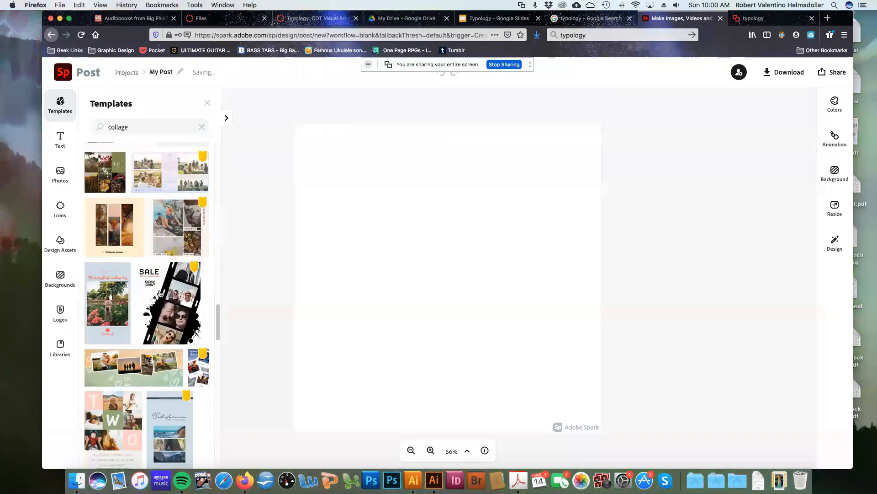
pyautogui.scroll(5, 161, 296)
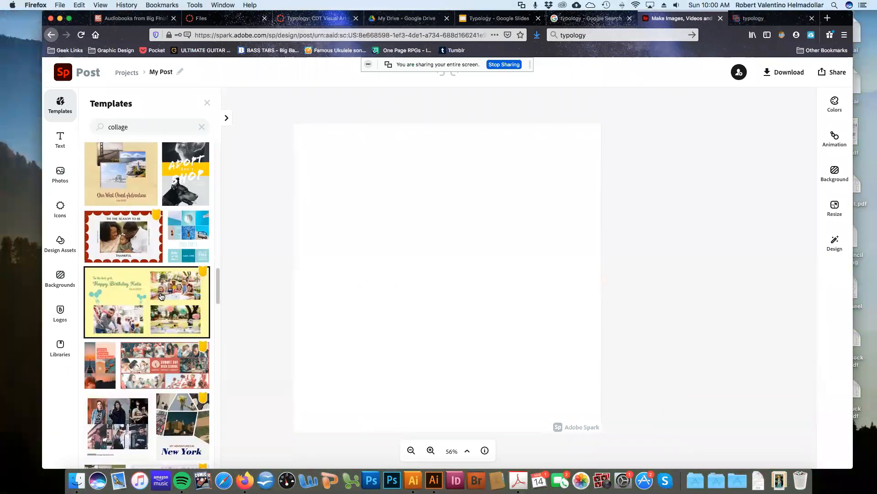
pyautogui.scroll(2, 161, 296)
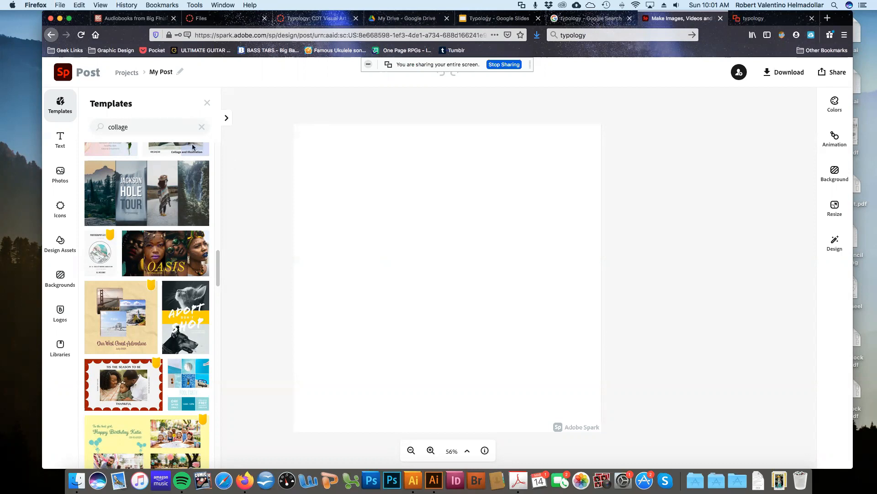
# Upload the photo 25mm_googly_eyes.jpg from the Downloads folder onto the blank canvas
pyautogui.click(69, 171)
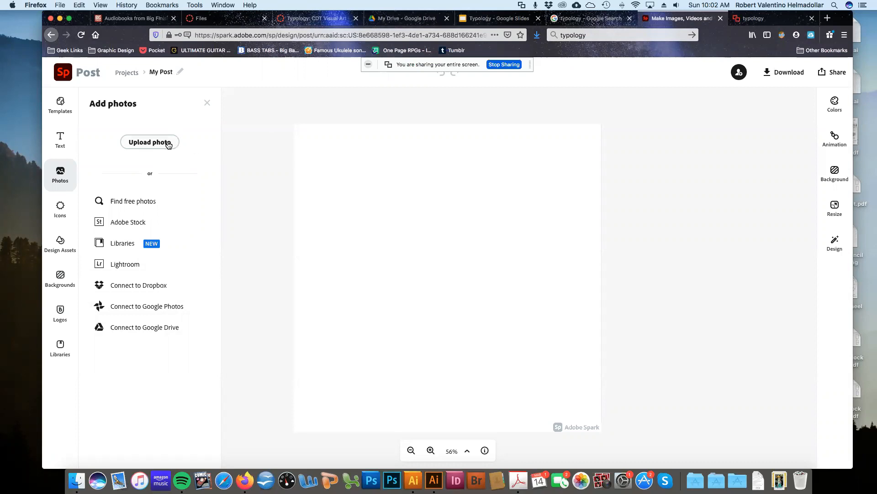
pyautogui.click(168, 144)
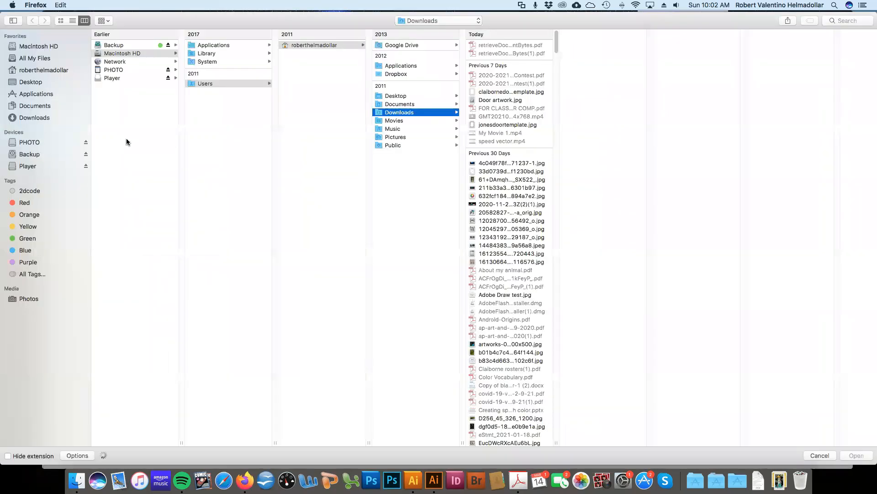
pyautogui.click(40, 119)
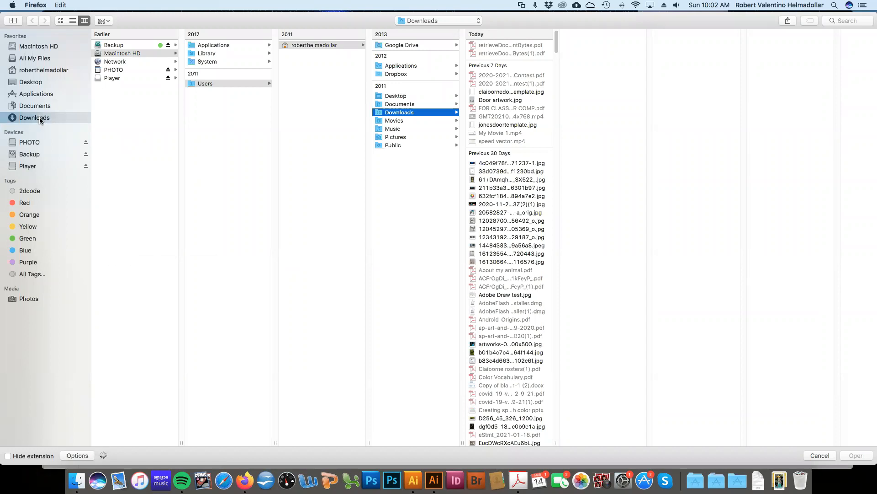
pyautogui.scroll(-15, 501, 214)
pyautogui.scroll(-10, 501, 215)
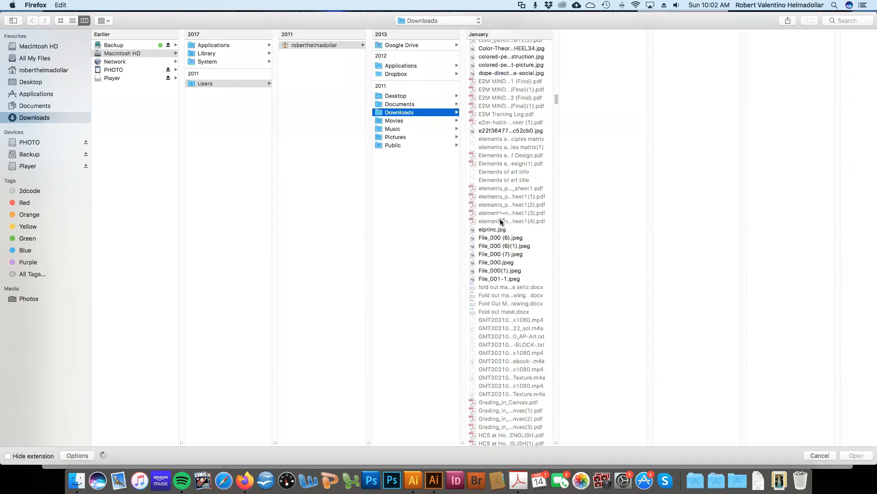
pyautogui.scroll(-20, 501, 221)
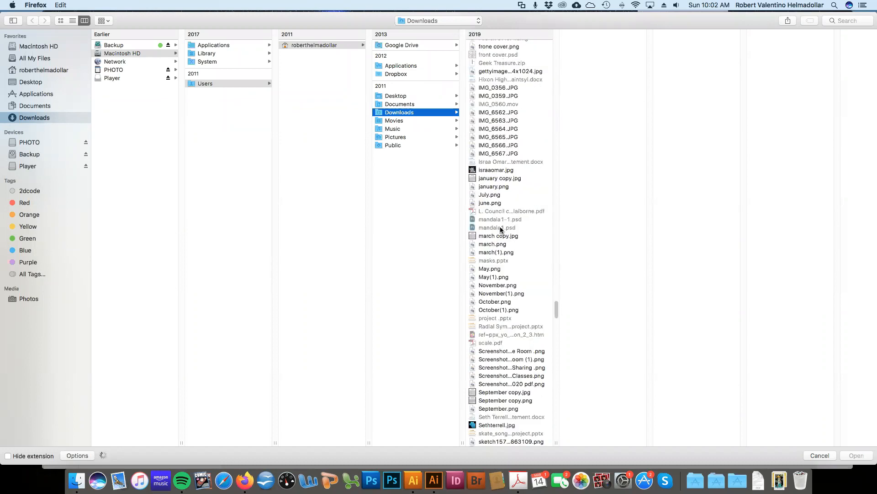
pyautogui.scroll(-20, 502, 231)
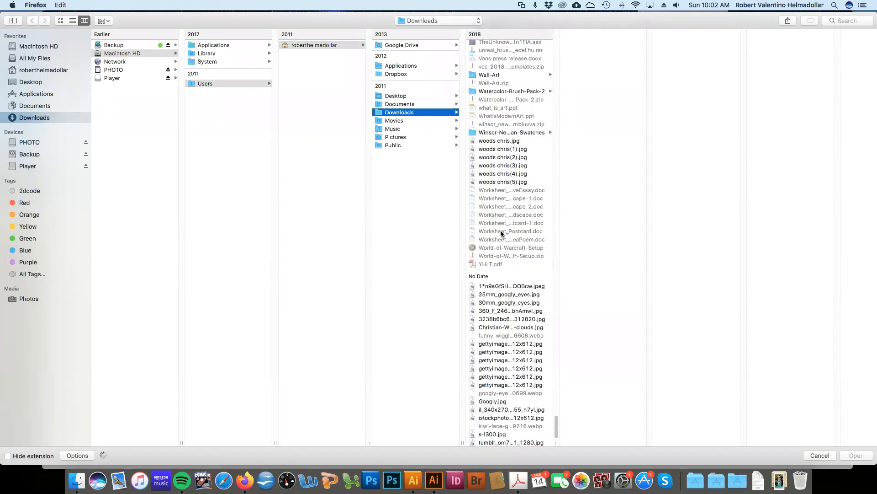
pyautogui.click(519, 296)
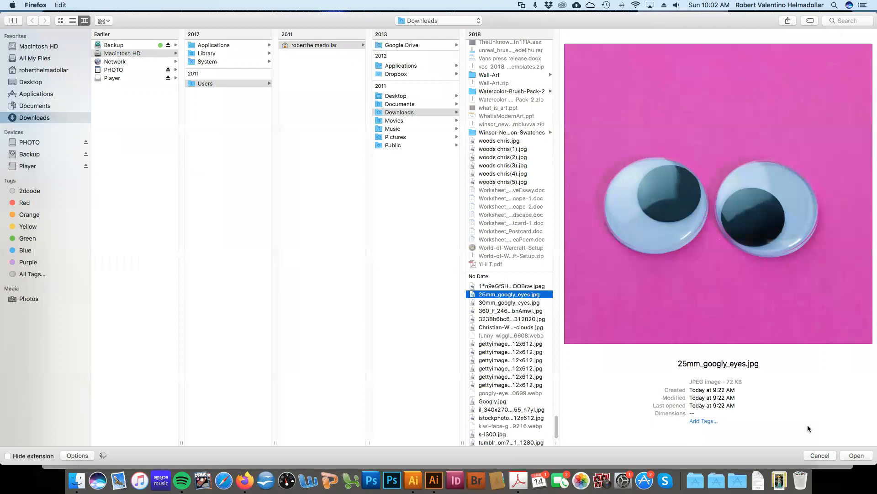
pyautogui.click(862, 458)
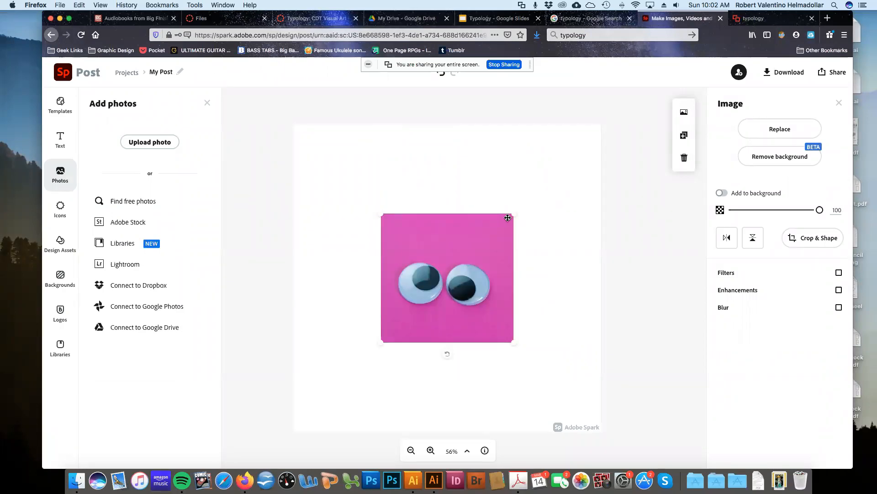
# Shrink the pink googly-eyes photo and place it in the upper-left corner of the canvas
pyautogui.moveTo(514, 214); pyautogui.dragTo(374, 149)
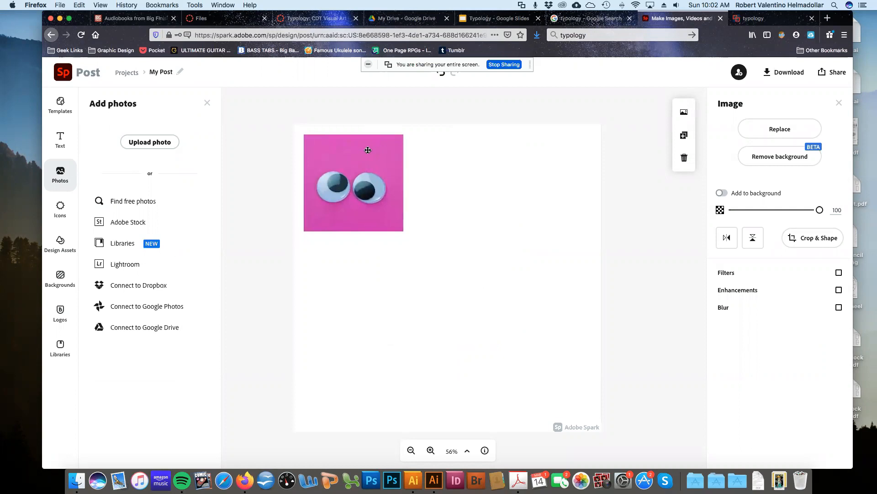
pyautogui.moveTo(405, 233); pyautogui.dragTo(401, 228)
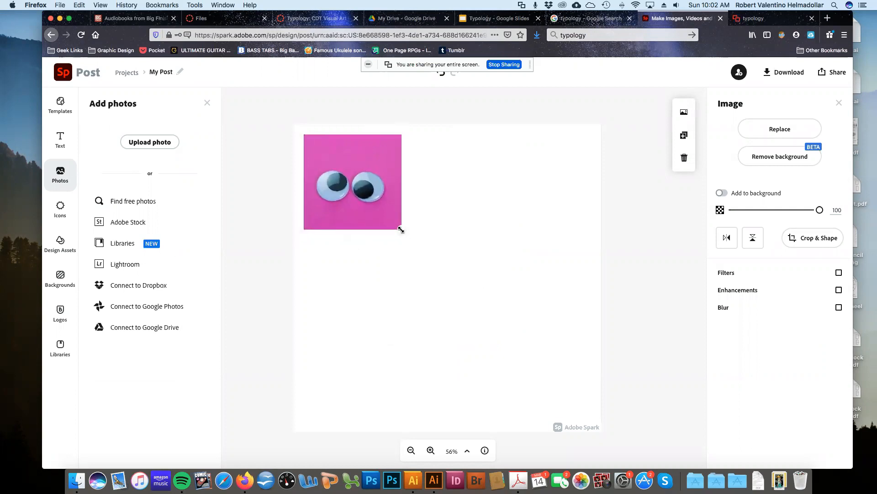
pyautogui.click(448, 270)
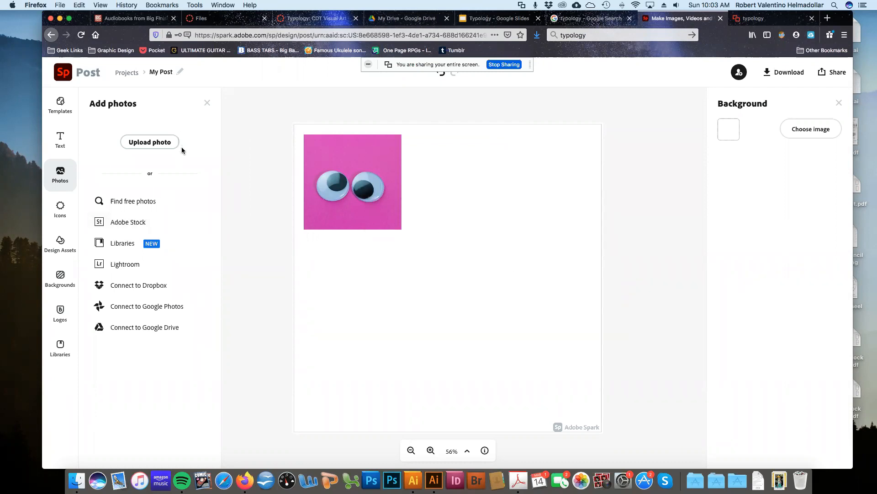
# Upload the photo 30mm_googly_eyes.jpg from the Downloads folder into the collage
pyautogui.click(150, 142)
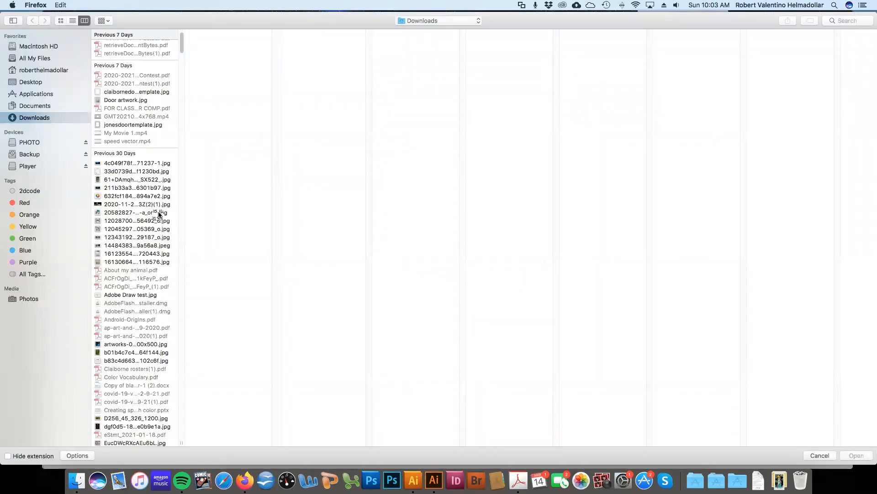
pyautogui.scroll(-5, 159, 215)
pyautogui.scroll(-20, 160, 214)
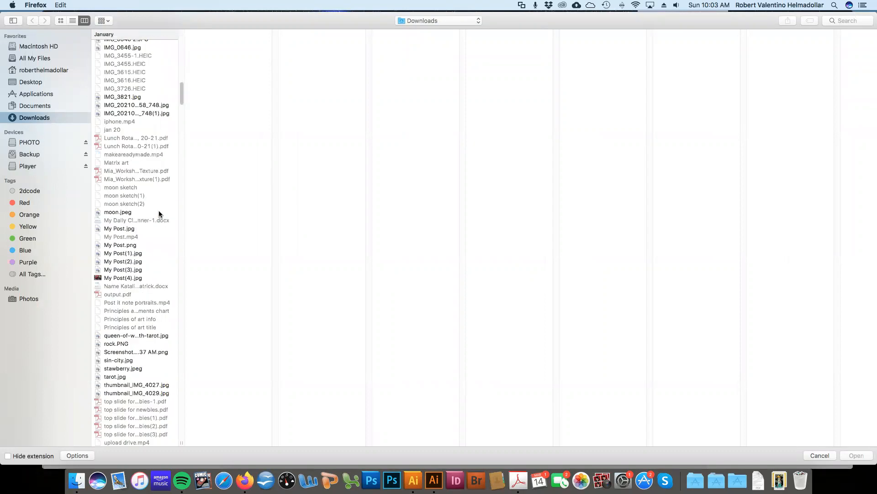
pyautogui.scroll(-20, 160, 212)
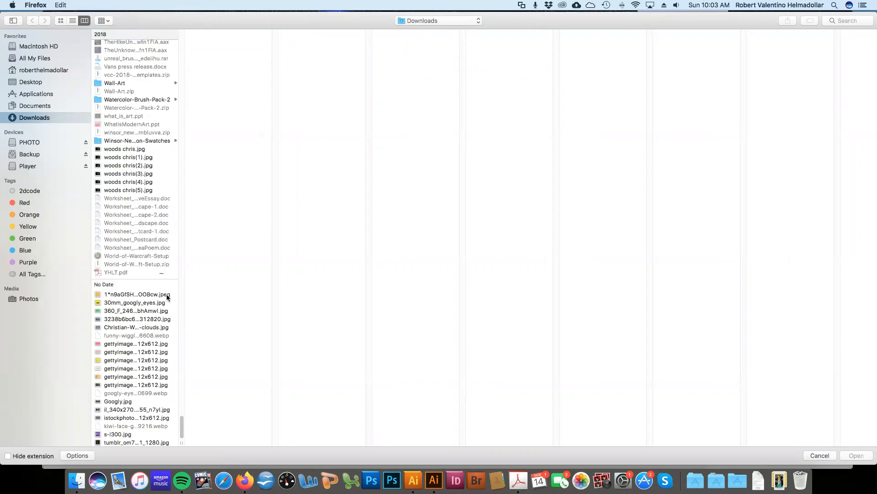
pyautogui.doubleClick(129, 303)
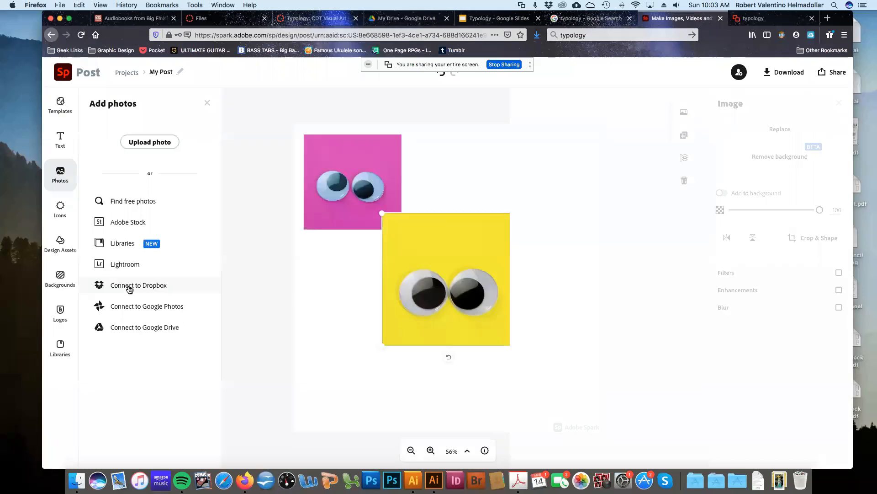
# Move the yellow googly-eyes photo beside the pink one, align their upper edges, and scale it down to a similar size
pyautogui.moveTo(461, 249); pyautogui.dragTo(490, 180)
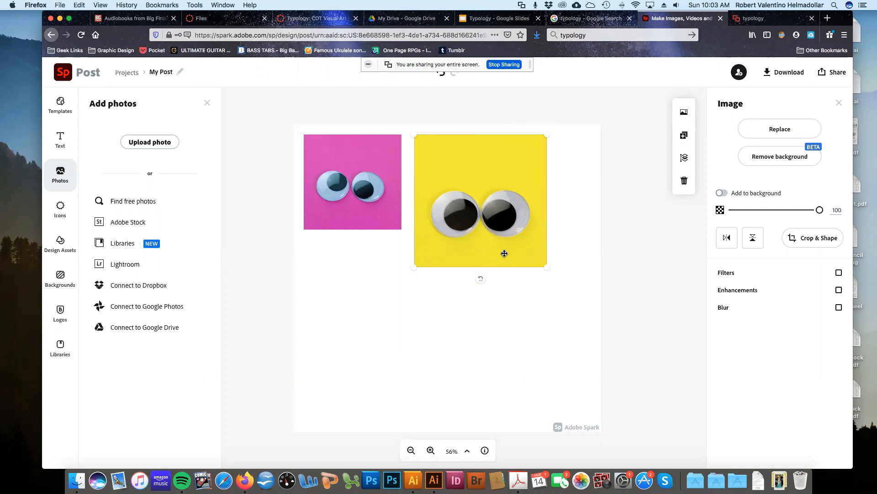
pyautogui.moveTo(546, 268); pyautogui.dragTo(515, 225)
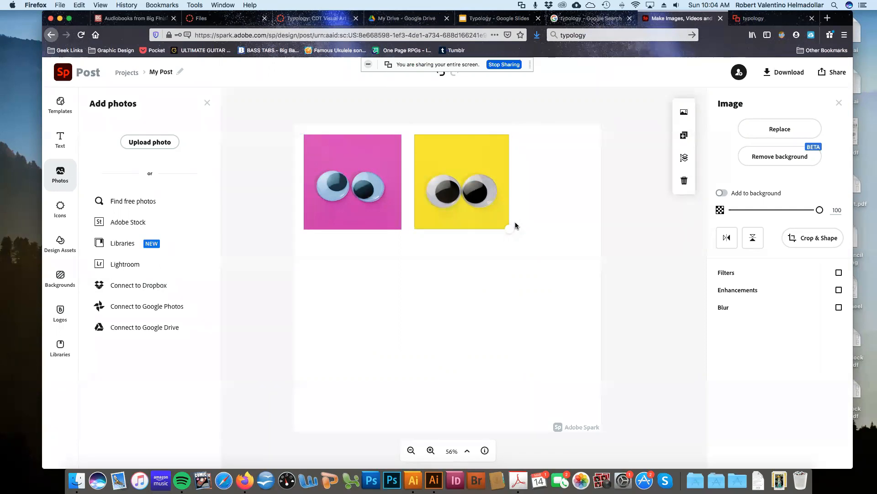
pyautogui.moveTo(515, 222); pyautogui.dragTo(509, 220)
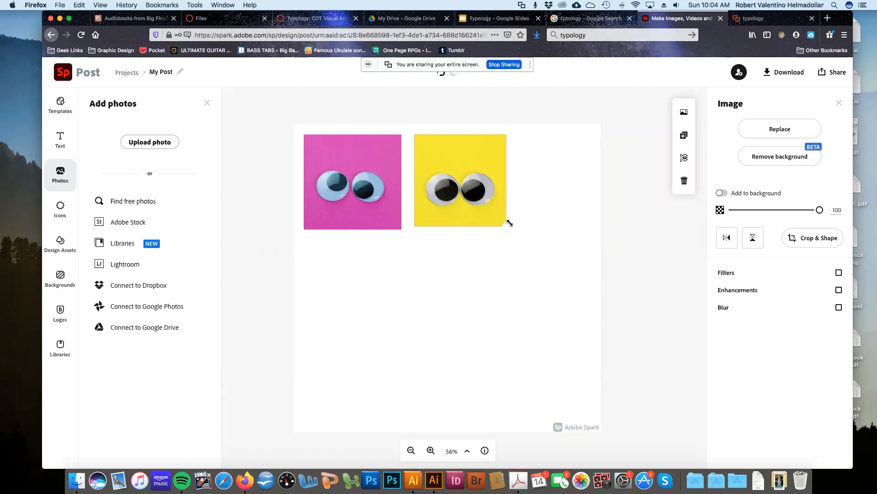
pyautogui.moveTo(509, 222); pyautogui.dragTo(502, 221)
# Shrink the pink photo to match the yellow one and nudge the two photos slightly closer together
pyautogui.click(331, 191)
pyautogui.moveTo(399, 227); pyautogui.dragTo(395, 224)
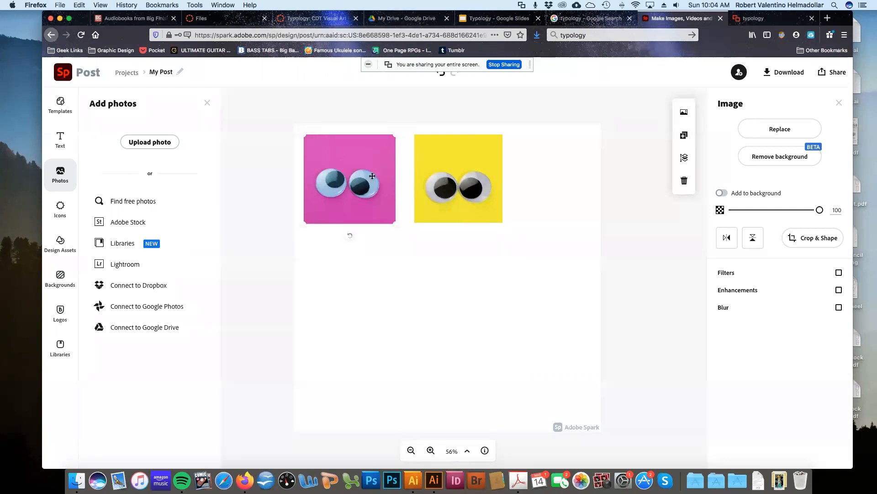
pyautogui.moveTo(374, 182); pyautogui.dragTo(374, 183)
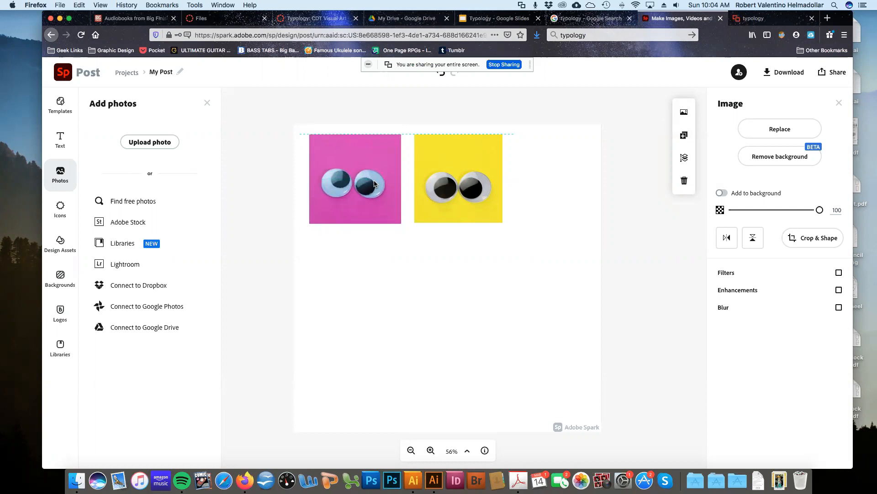
pyautogui.moveTo(374, 184); pyautogui.dragTo(374, 184)
pyautogui.moveTo(399, 222)
pyautogui.mouseDown()
pyautogui.moveTo(384, 206)
pyautogui.moveTo(397, 224)
pyautogui.mouseUp()
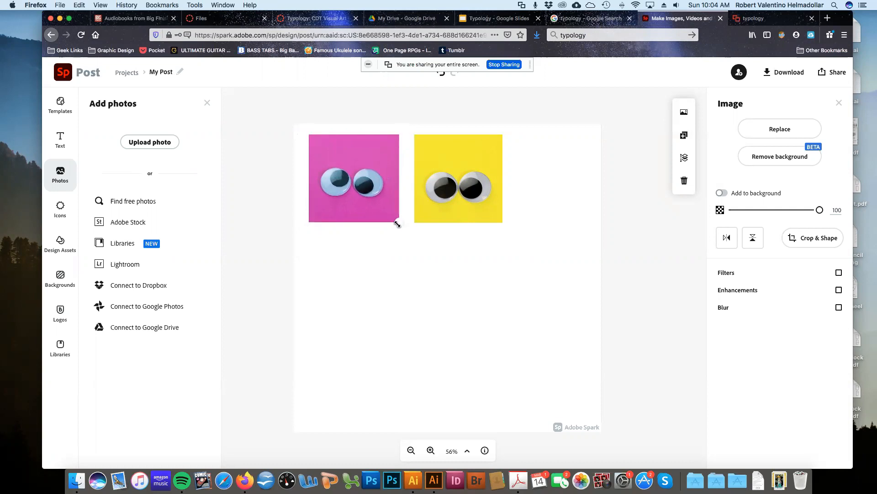
pyautogui.click(447, 243)
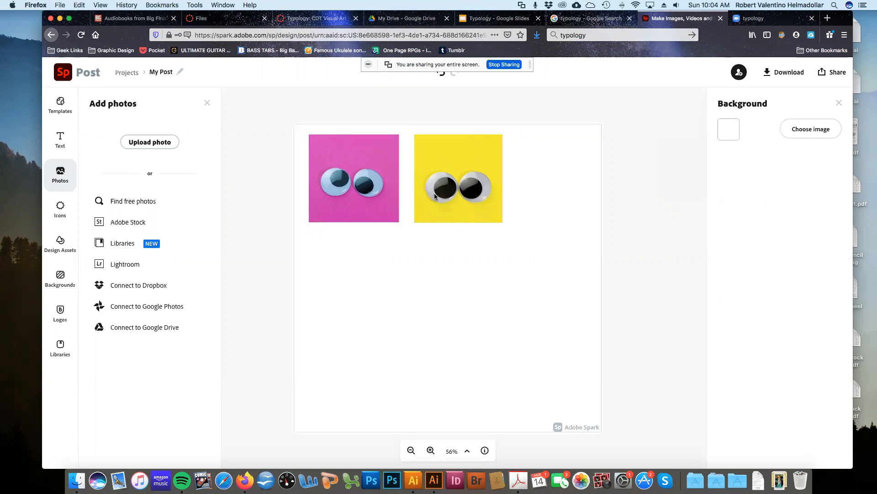
pyautogui.click(434, 197)
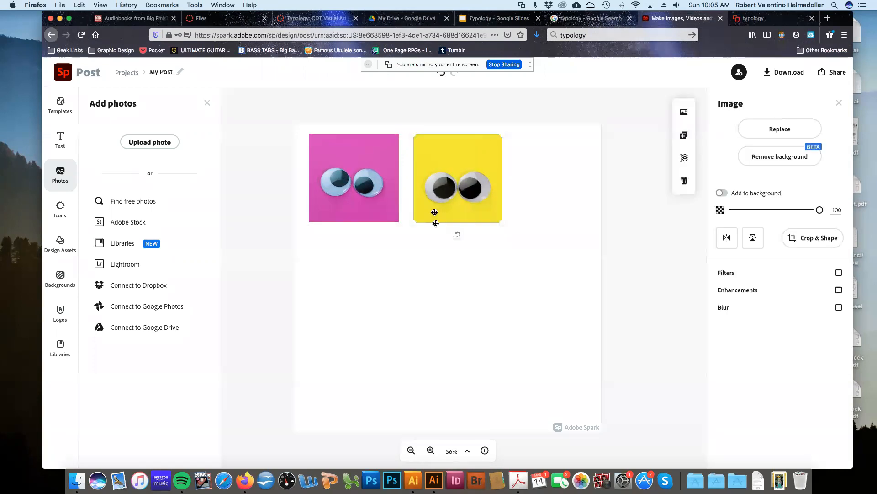
pyautogui.click(438, 296)
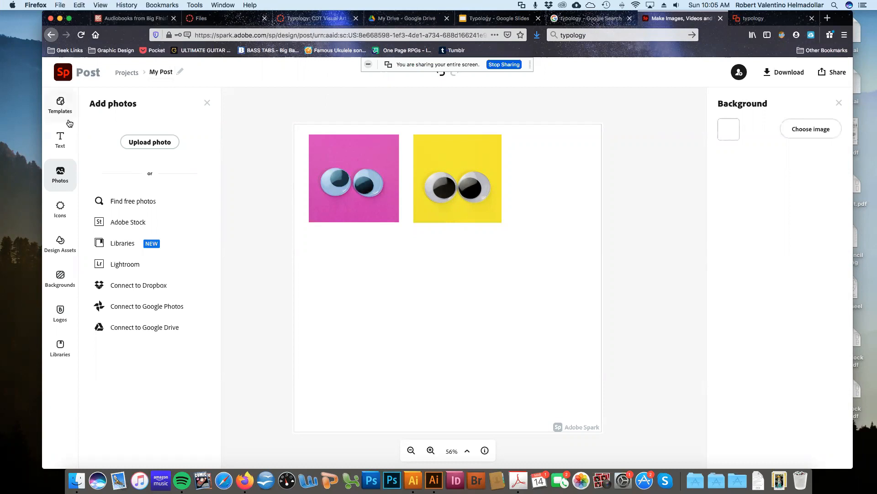
pyautogui.click(62, 172)
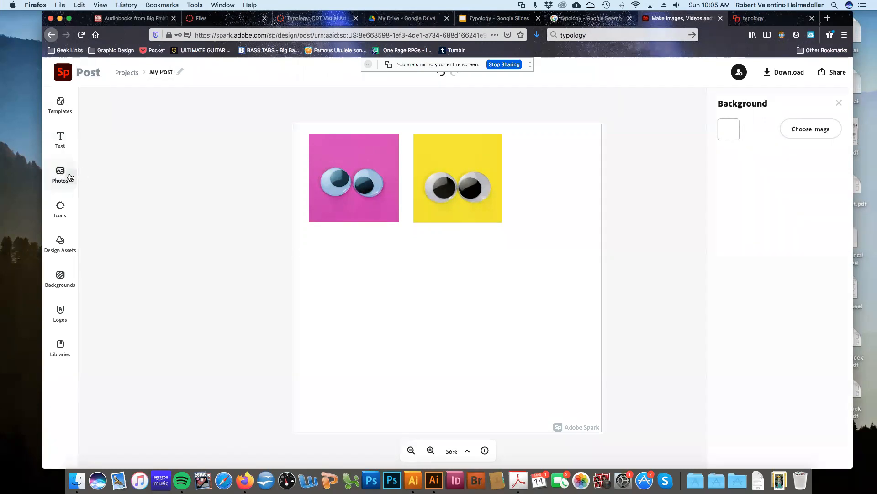
pyautogui.click(64, 173)
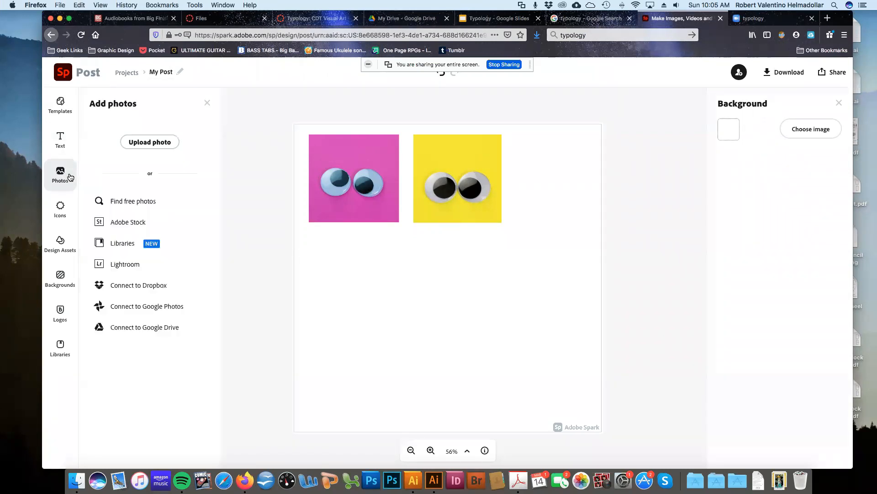
pyautogui.click(165, 144)
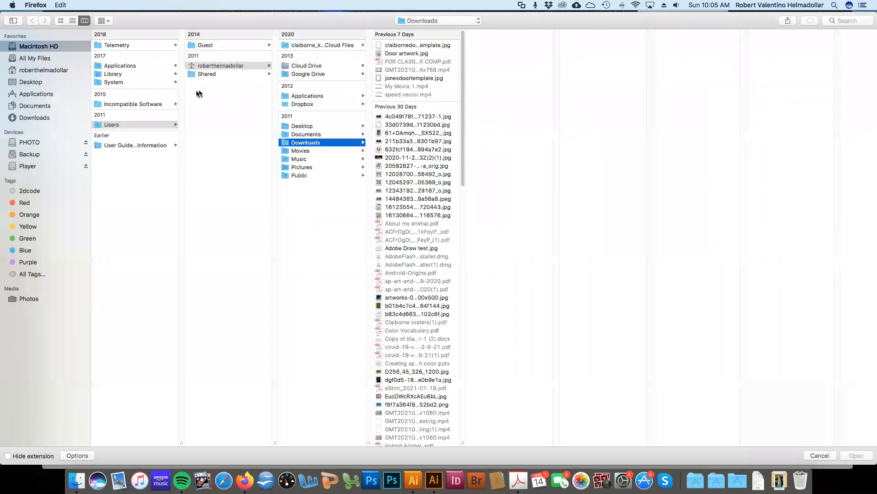
pyautogui.scroll(-15, 402, 264)
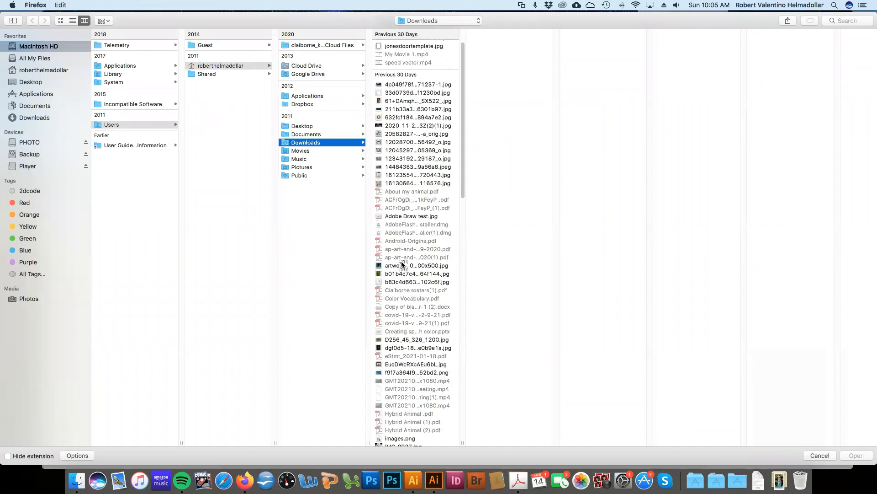
pyautogui.scroll(-10, 402, 264)
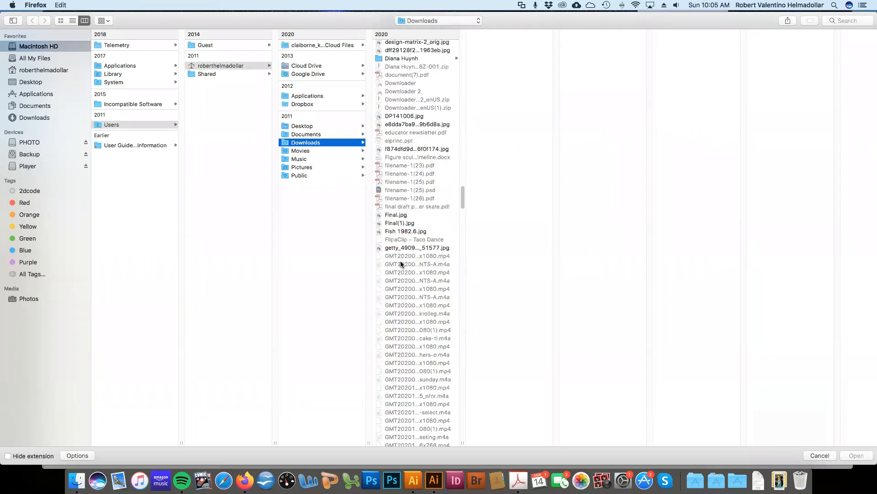
pyautogui.scroll(-15, 400, 264)
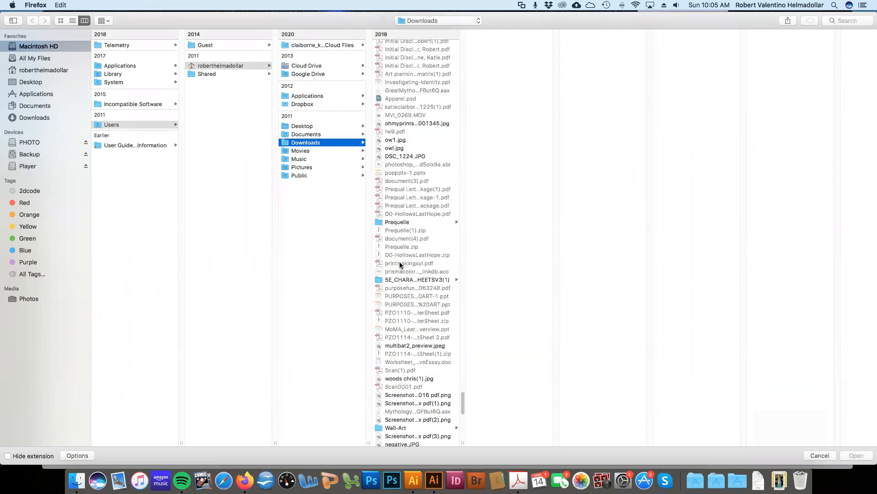
pyautogui.scroll(-15, 401, 265)
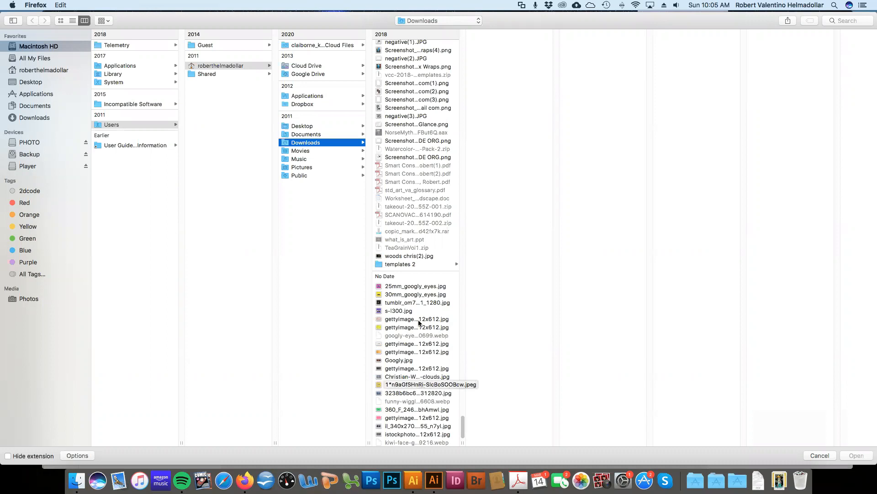
pyautogui.click(410, 377)
pyautogui.doubleClick(410, 377)
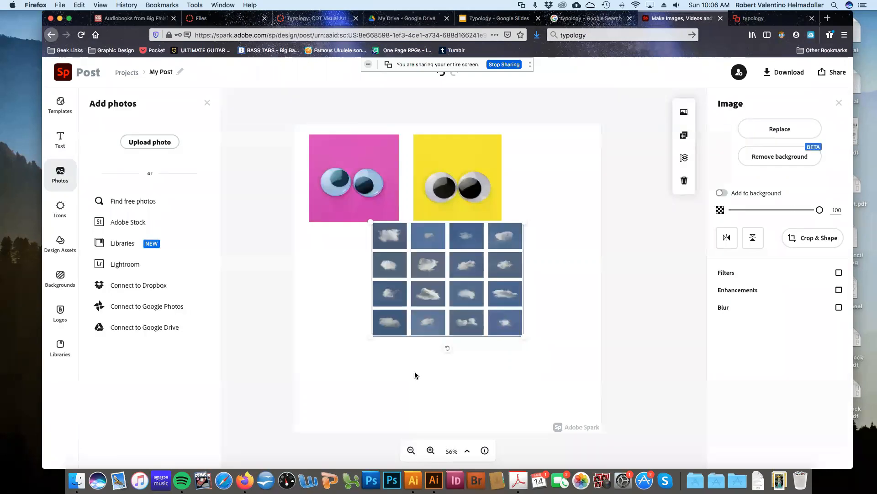
pyautogui.press('Delete')
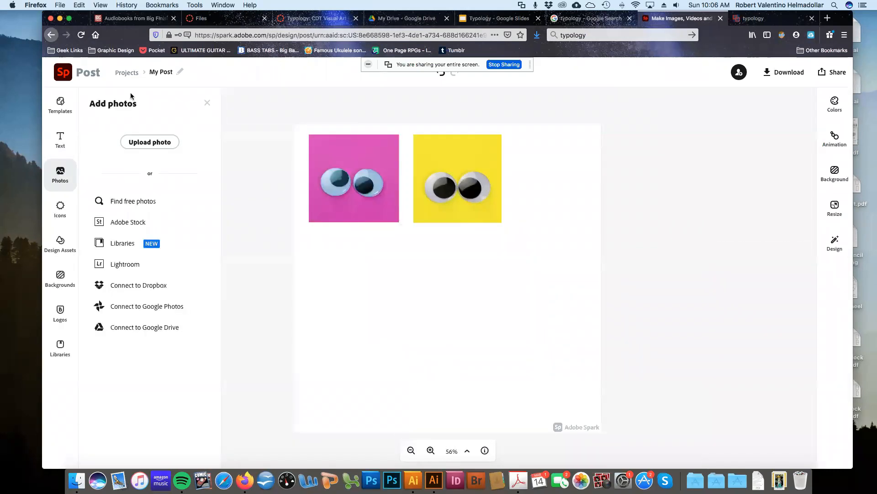
# Upload the green googly-eyes photo 360_F_246...bhAmwI.jpg from the Downloads folder into the collage
pyautogui.click(150, 143)
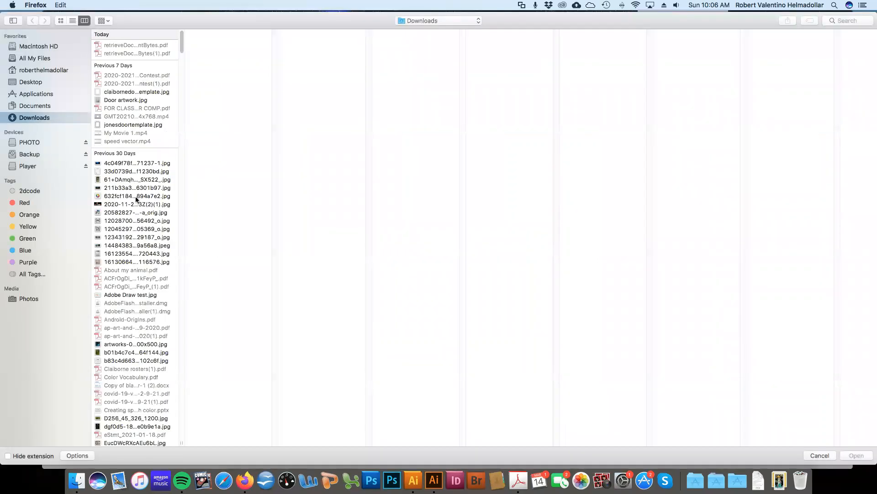
pyautogui.scroll(-10, 130, 257)
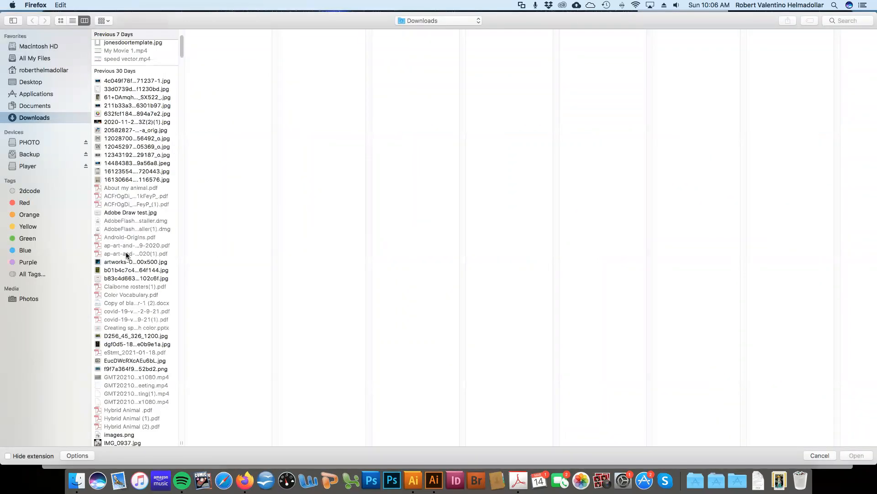
pyautogui.scroll(-15, 135, 260)
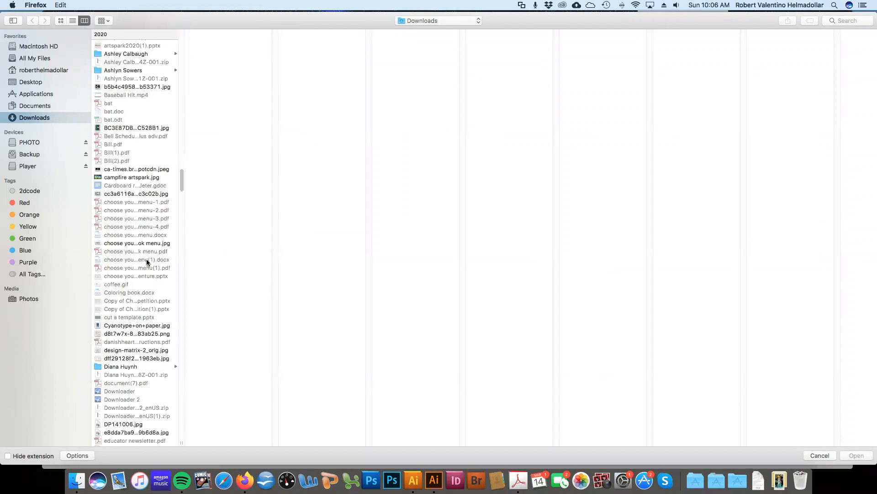
pyautogui.scroll(-15, 147, 262)
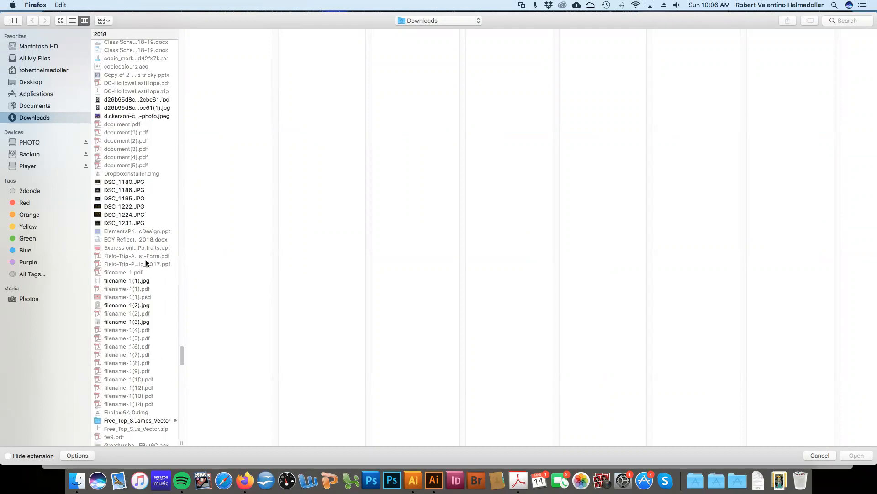
pyautogui.scroll(-15, 147, 263)
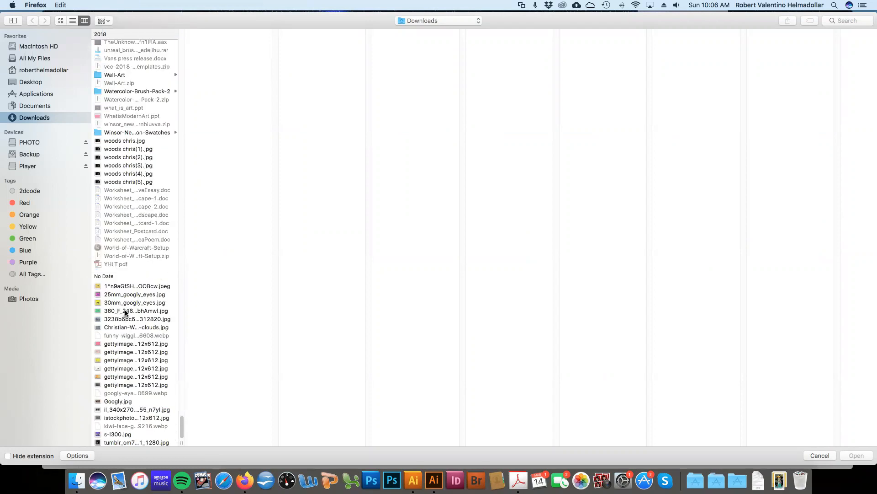
pyautogui.click(126, 311)
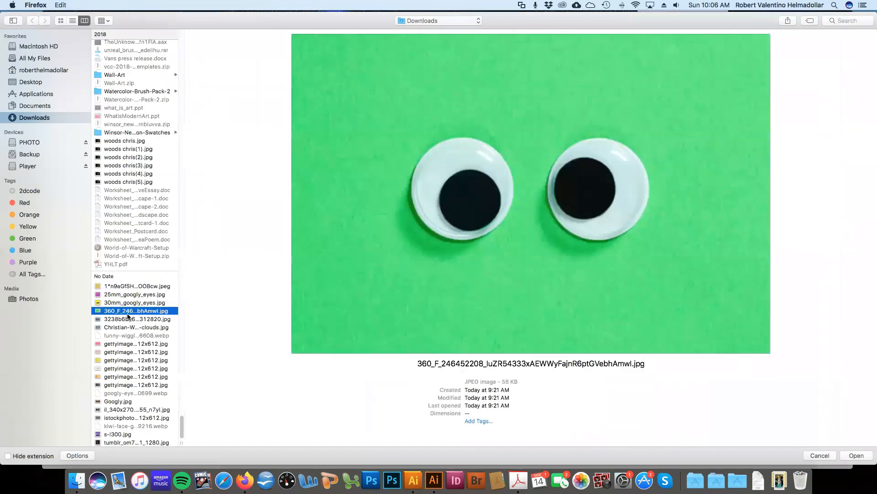
pyautogui.click(858, 457)
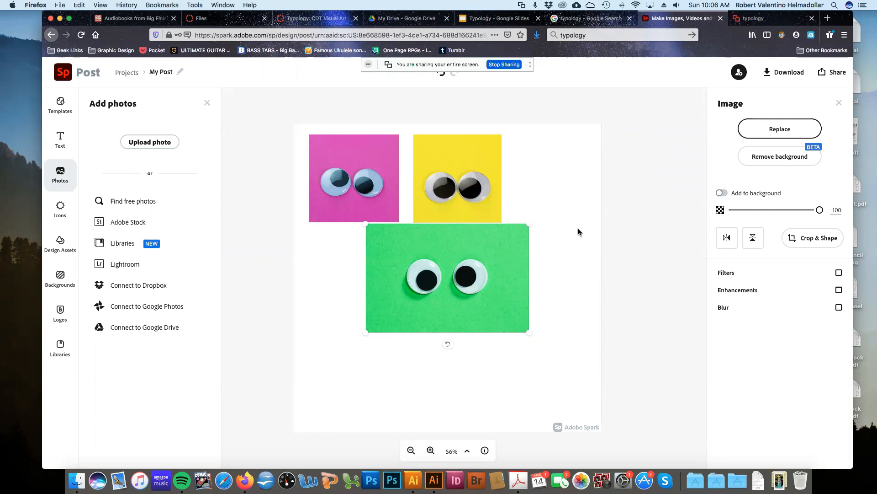
# Crop the green photo nearly square around the eyes, scale it down, and place it beside the yellow photo, level with the row
pyautogui.click(801, 243)
pyautogui.moveTo(531, 279); pyautogui.dragTo(497, 280)
pyautogui.moveTo(363, 275); pyautogui.dragTo(398, 270)
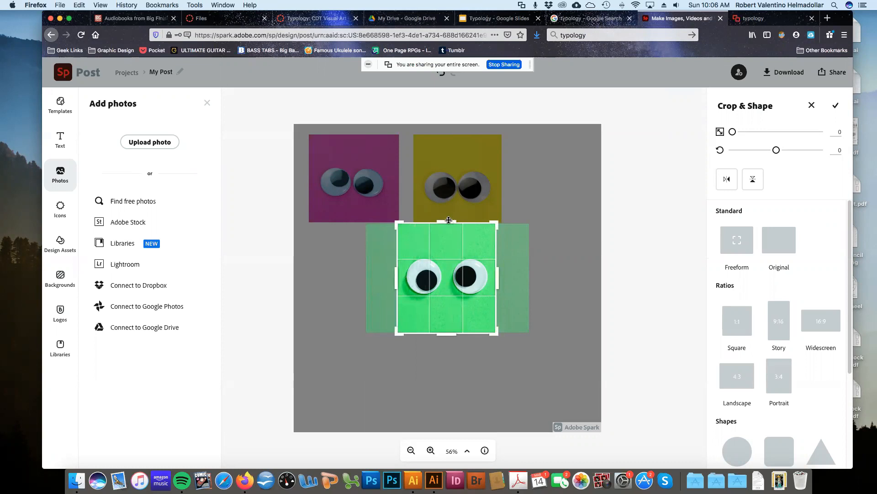
pyautogui.moveTo(449, 223); pyautogui.dragTo(448, 229)
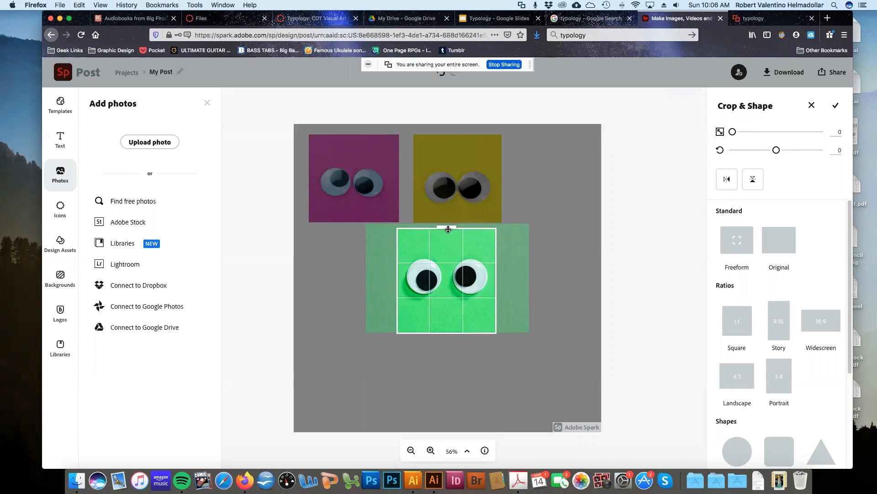
pyautogui.moveTo(448, 229); pyautogui.dragTo(448, 229)
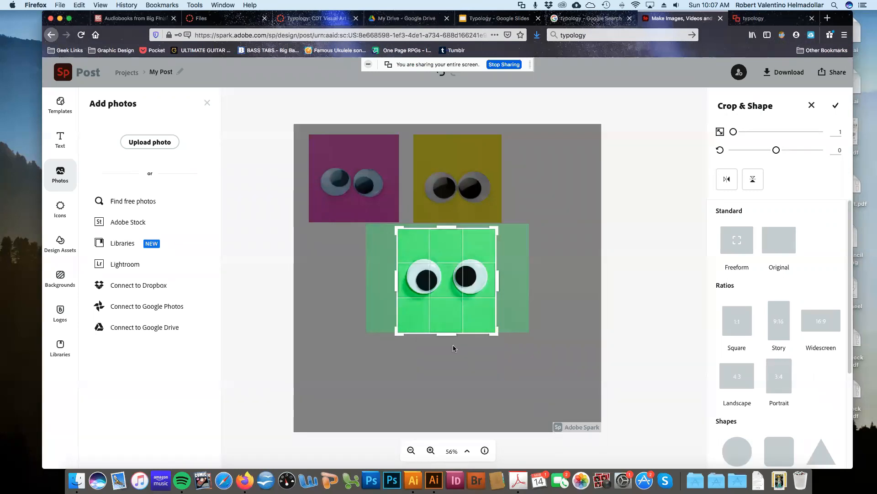
pyautogui.moveTo(449, 333); pyautogui.dragTo(449, 330)
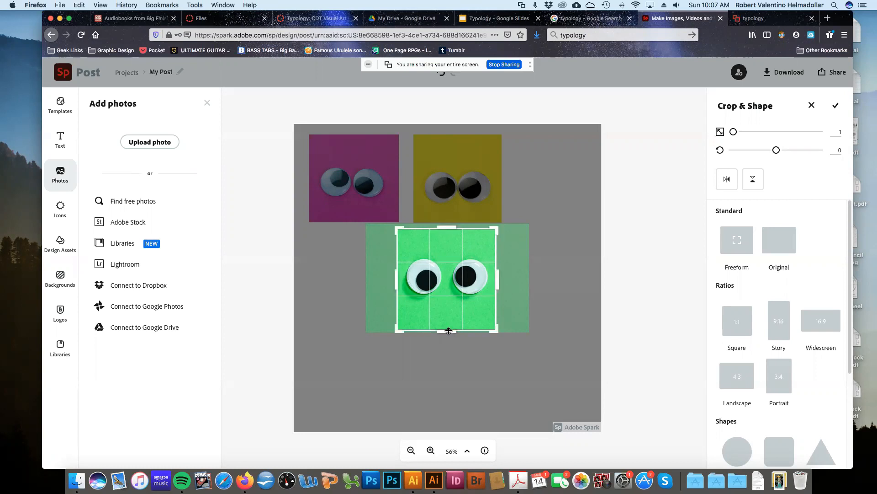
pyautogui.press('Return')
pyautogui.moveTo(441, 303); pyautogui.dragTo(526, 215)
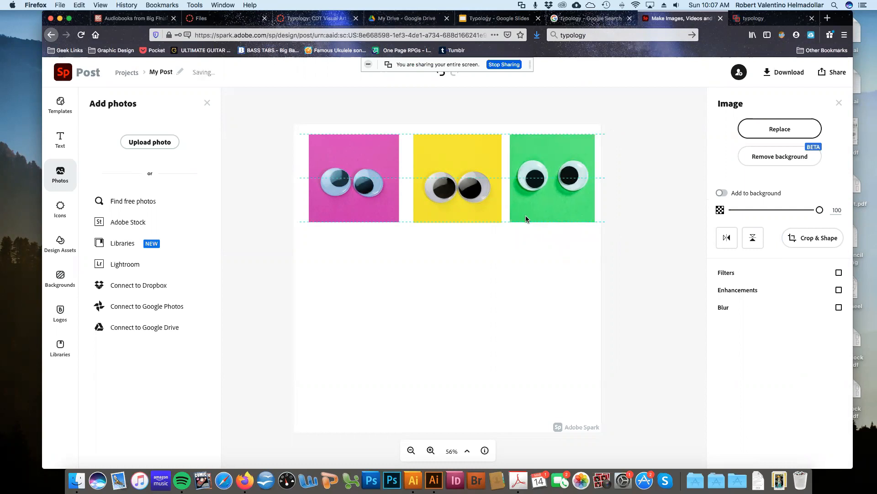
pyautogui.moveTo(526, 216); pyautogui.dragTo(526, 216)
# Nudge the pink photo slightly left and shift the yellow photo left until only a narrow gap separates them
pyautogui.click(364, 186)
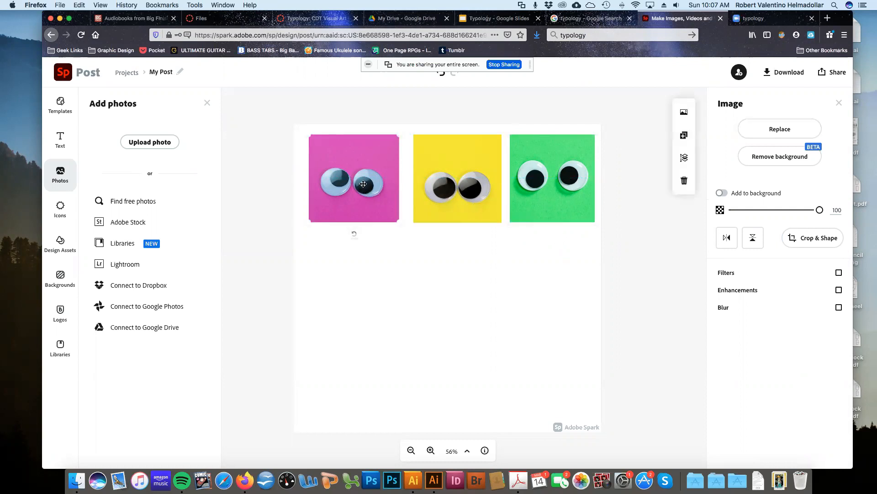
pyautogui.press('Left')
pyautogui.press('Left')
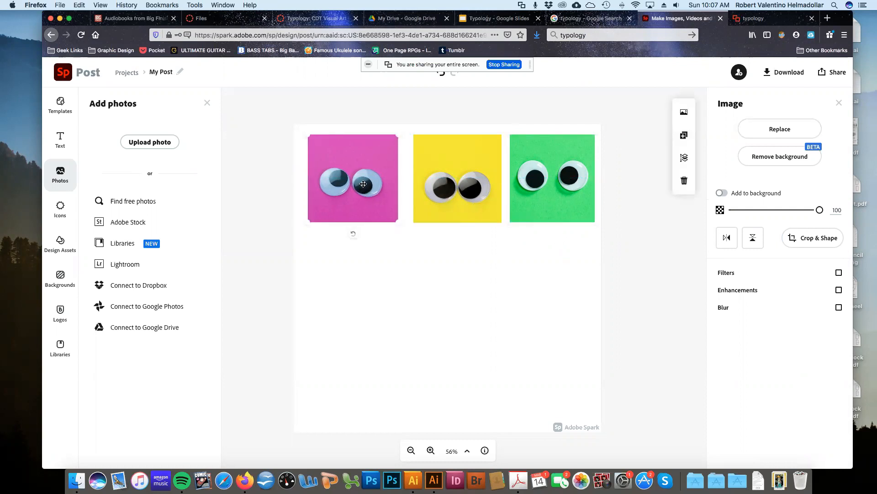
pyautogui.click(460, 187)
pyautogui.press('Left')
pyautogui.press('Left')
pyautogui.press('Left')
pyautogui.press('Left')
pyautogui.press('Left')
pyautogui.press('Left')
pyautogui.press('Left')
pyautogui.press('Left')
pyautogui.press('Left')
pyautogui.press('Left')
pyautogui.press('Left')
pyautogui.press('Left')
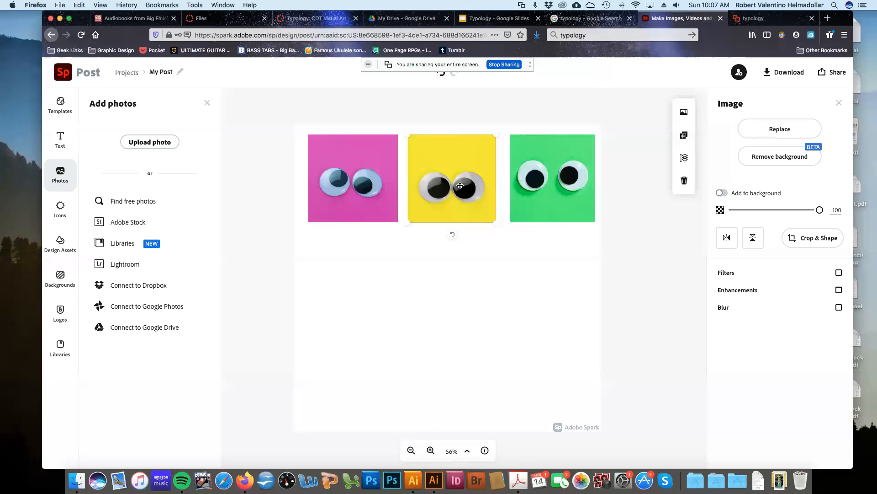
pyautogui.press('Left')
pyautogui.press('Left')
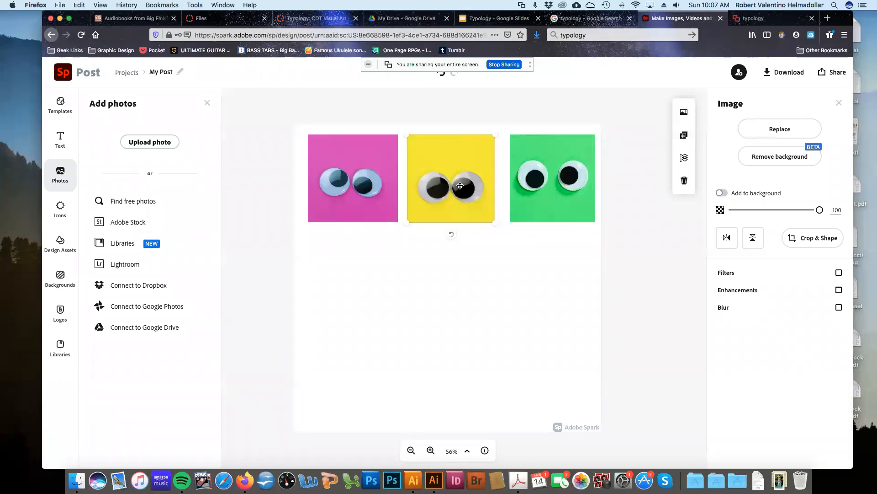
# Nudge the green photo slightly left toward the yellow one
pyautogui.click(569, 172)
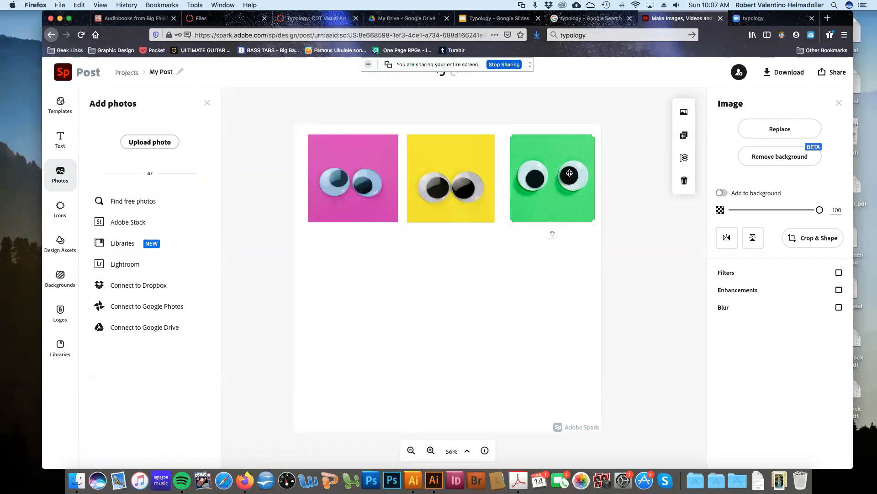
pyautogui.press('Left')
pyautogui.press('Left')
pyautogui.press('Left')
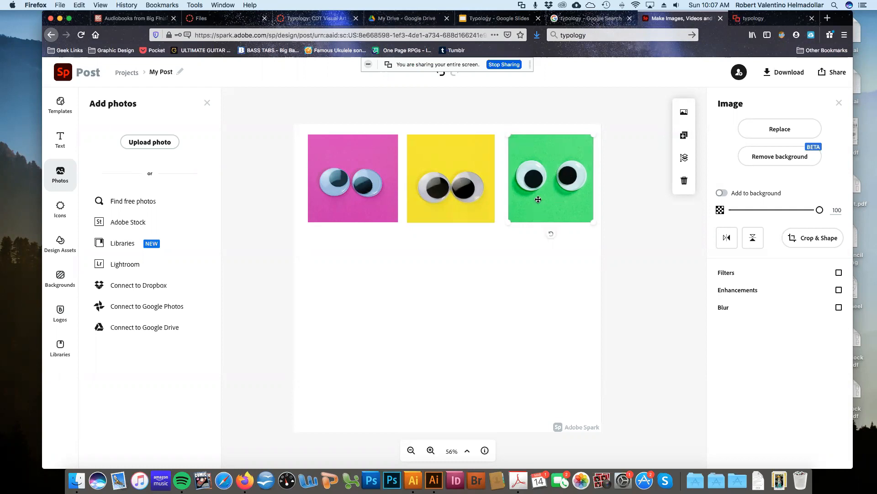
pyautogui.press('Left')
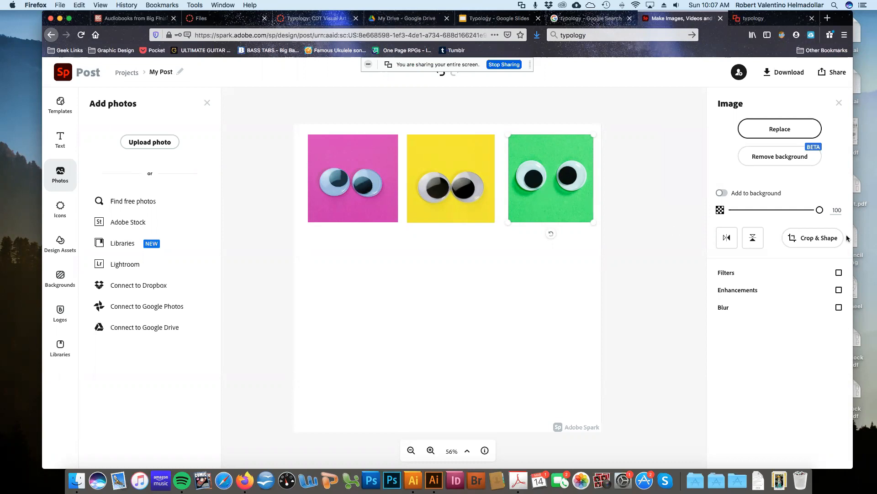
# Crop a thin strip off the green photo's upper edge to make it square
pyautogui.click(812, 238)
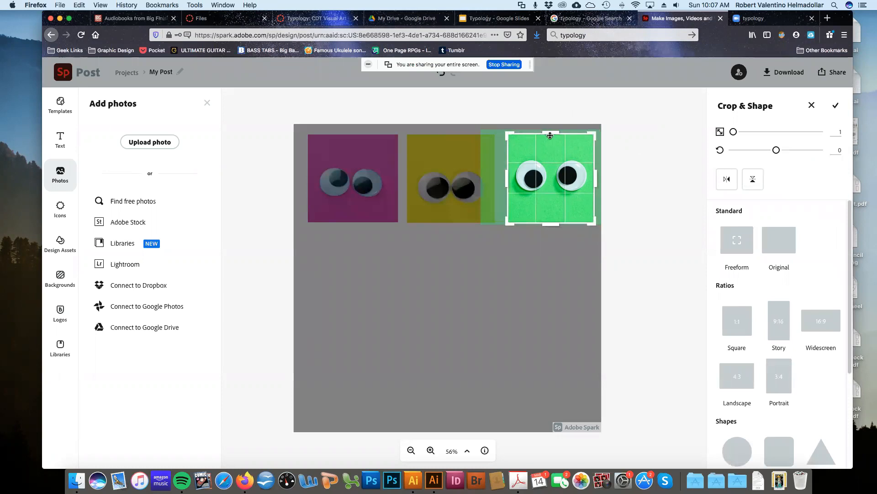
pyautogui.moveTo(551, 134); pyautogui.dragTo(551, 137)
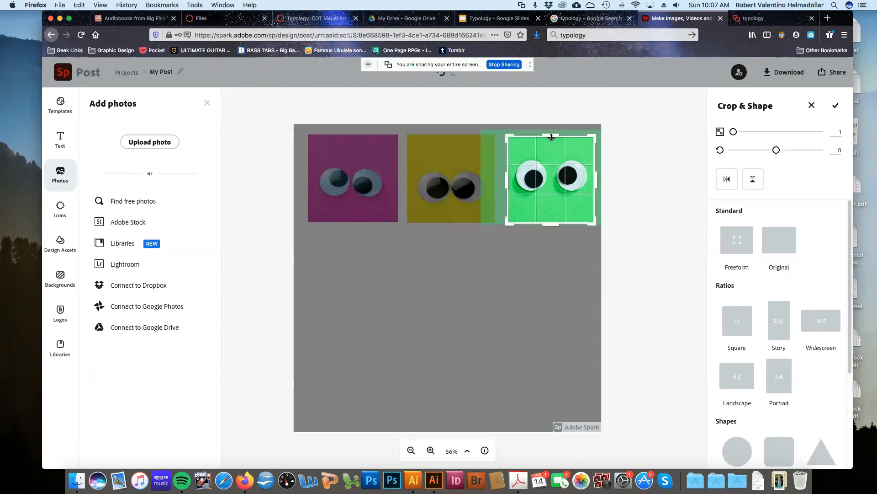
pyautogui.click(667, 264)
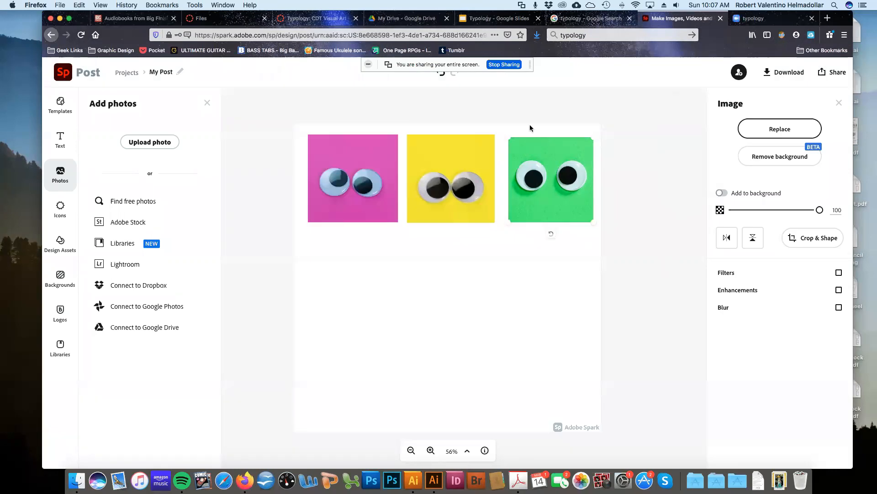
# Enlarge the green photo slightly to match the yellow one and align its upper edge with the other two photos
pyautogui.moveTo(507, 137); pyautogui.dragTo(506, 134)
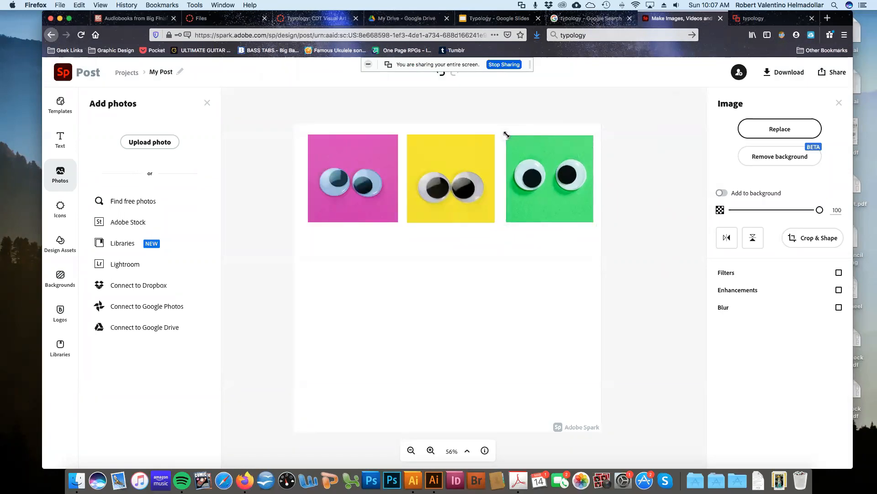
pyautogui.moveTo(532, 156)
pyautogui.mouseDown()
pyautogui.moveTo(528, 150)
pyautogui.moveTo(531, 156)
pyautogui.mouseUp()
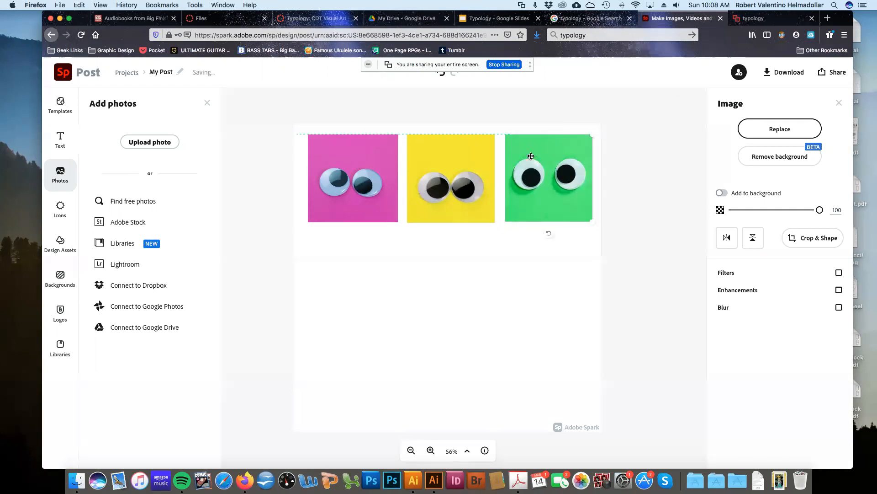
pyautogui.moveTo(504, 221); pyautogui.dragTo(504, 221)
pyautogui.click(499, 265)
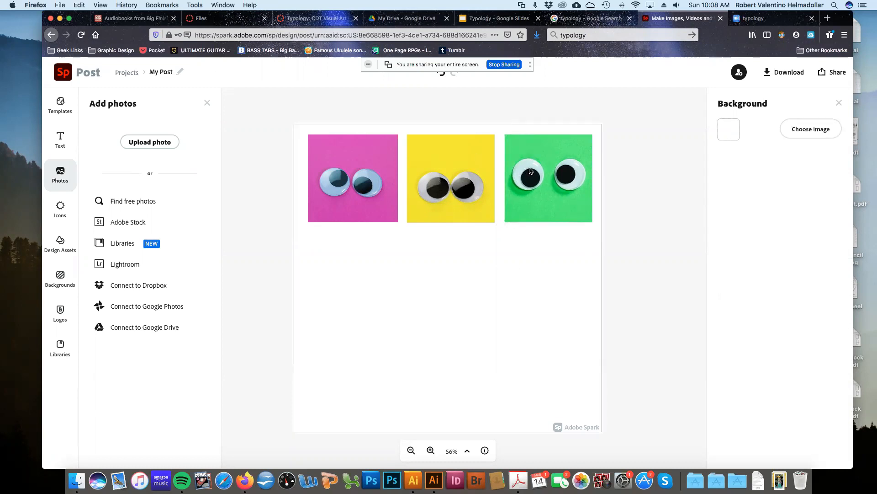
# Nudge the pink photo and the yellow photo slightly left in the upper row
pyautogui.moveTo(530, 173); pyautogui.dragTo(522, 175)
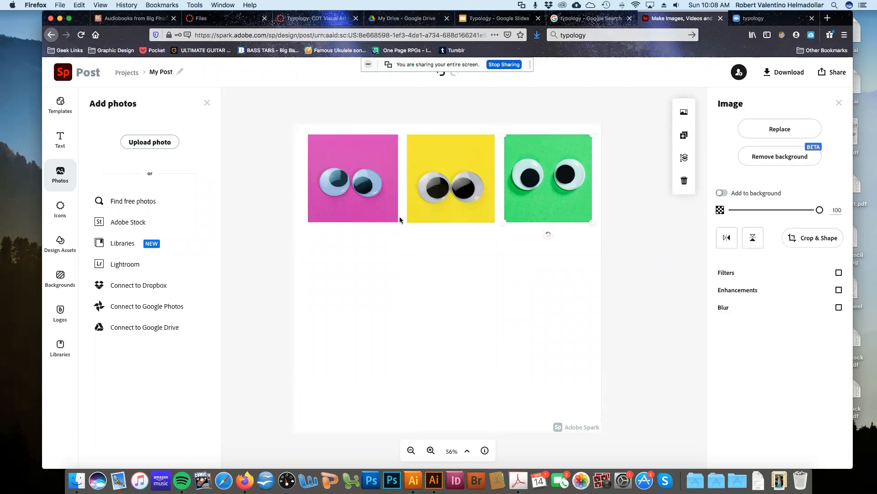
pyautogui.click(377, 171)
pyautogui.press('Left')
pyautogui.press('Left')
pyautogui.press('Left')
pyautogui.click(427, 163)
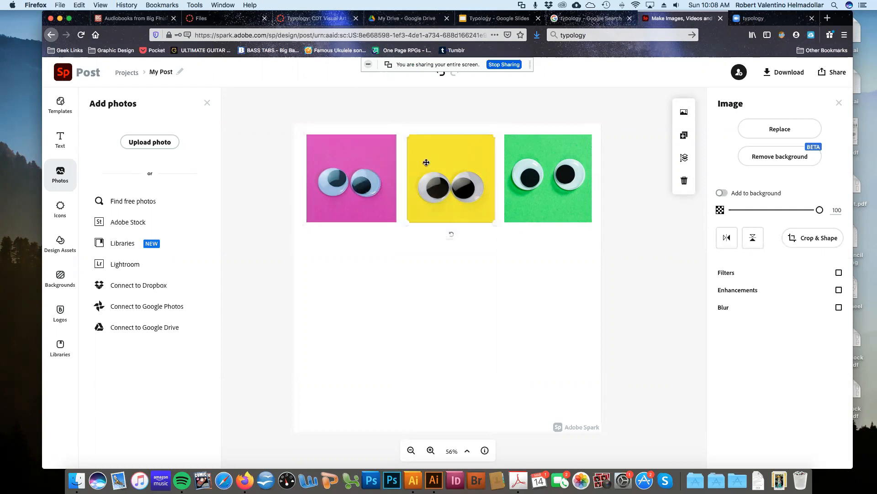
pyautogui.press('Left')
pyautogui.press('Left')
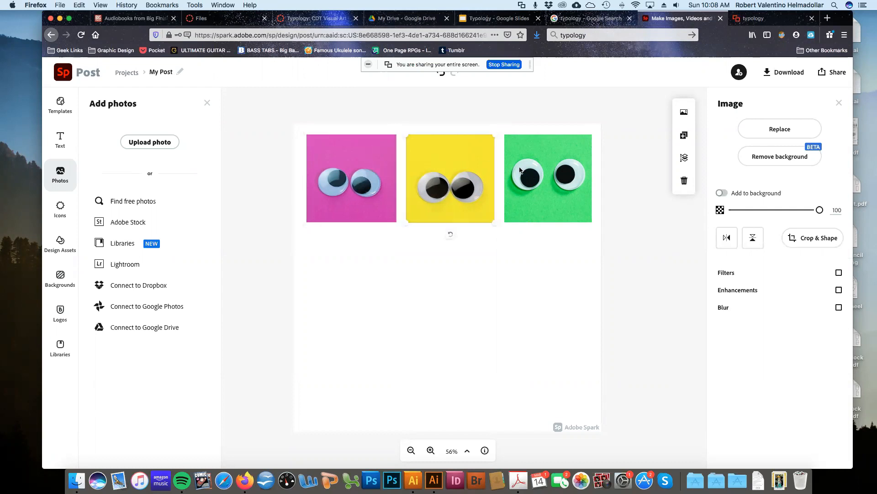
# Nudge the green photo slightly left and shift the yellow one left a touch to even out the gaps between the three photos
pyautogui.click(538, 171)
pyautogui.press('Left')
pyautogui.press('Left')
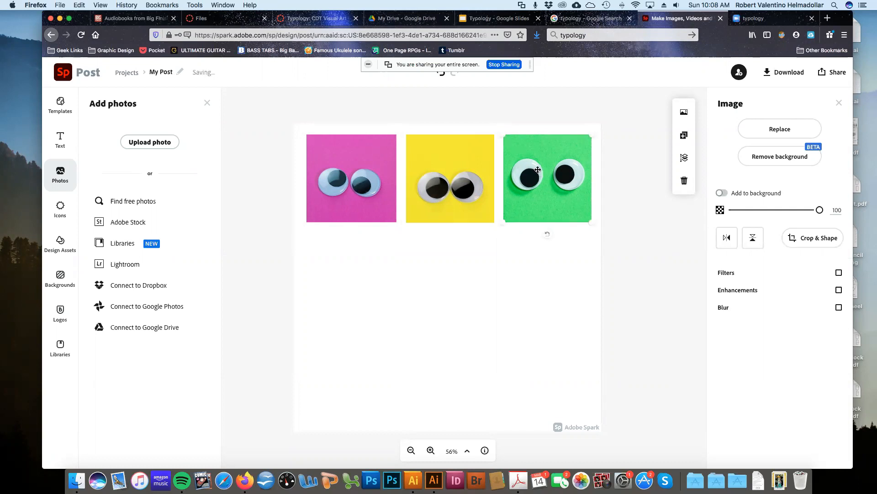
pyautogui.press('Left')
pyautogui.press('Left')
pyautogui.click(463, 158)
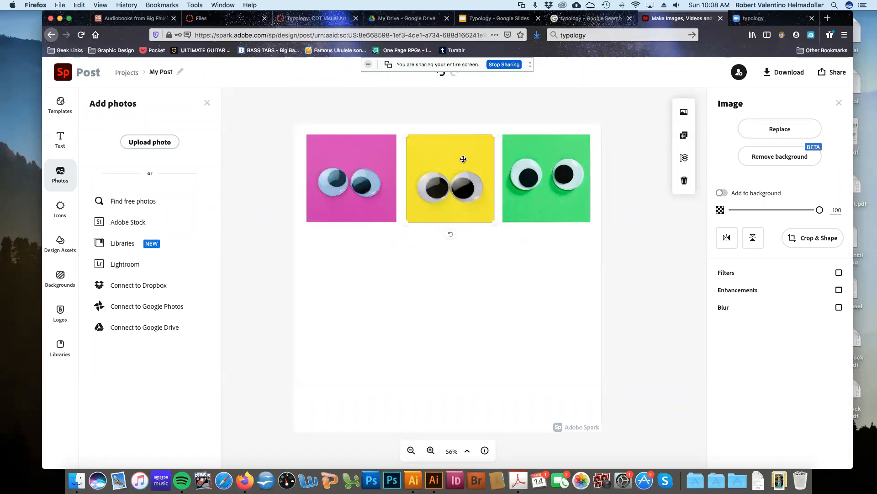
pyautogui.press('Left')
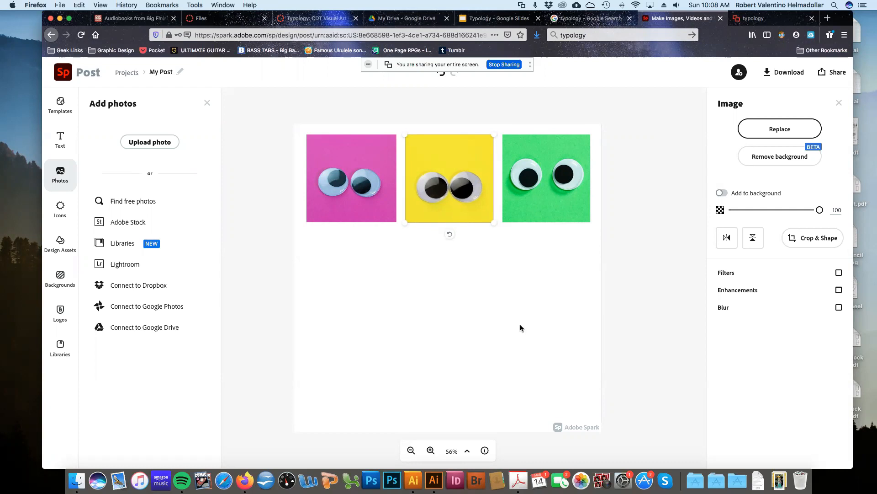
pyautogui.click(557, 332)
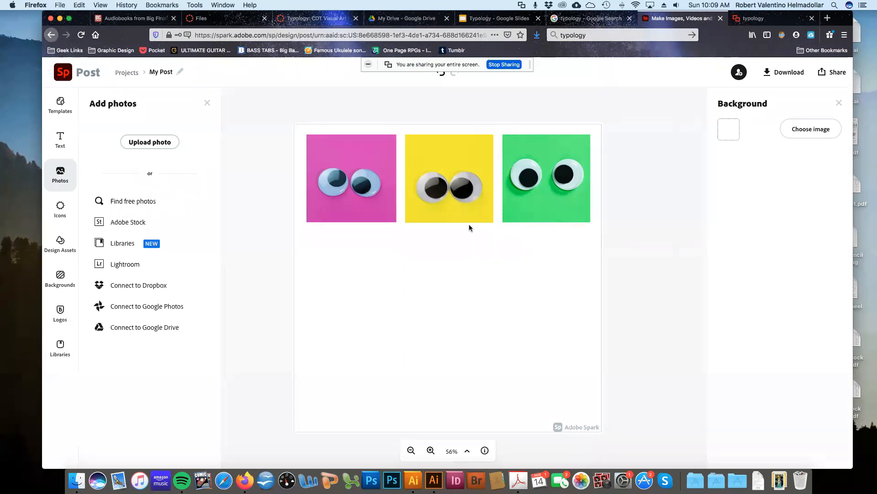
# Upload the orange googly-eyes photo 1*n9aGfSHnRi-SlcBoSOOBcw.jpeg from the Downloads folder
pyautogui.click(150, 143)
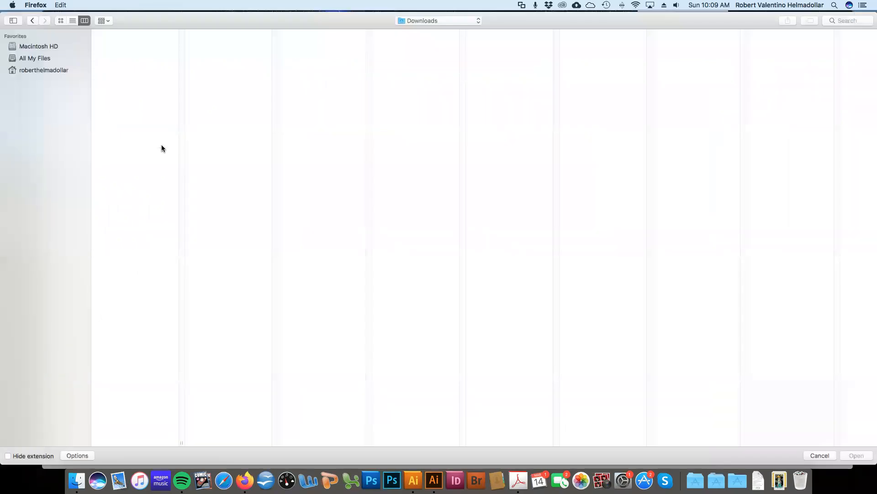
pyautogui.scroll(-3, 125, 215)
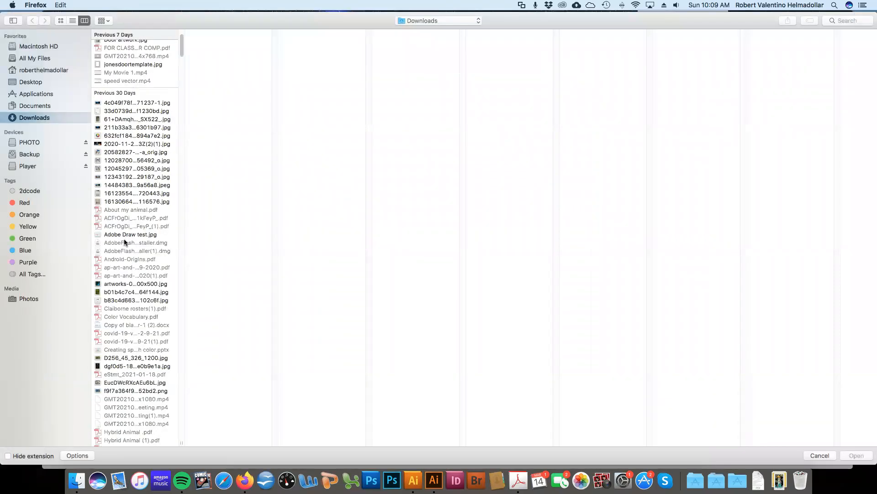
pyautogui.scroll(-20, 125, 242)
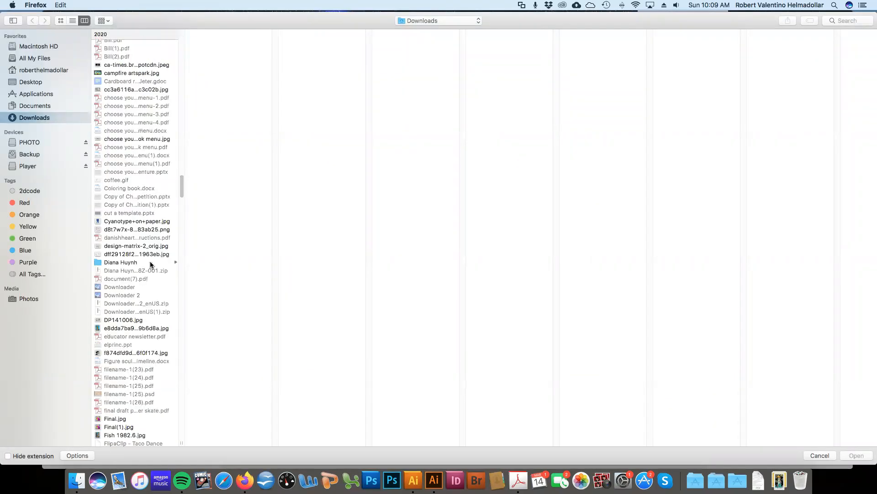
pyautogui.scroll(-20, 151, 265)
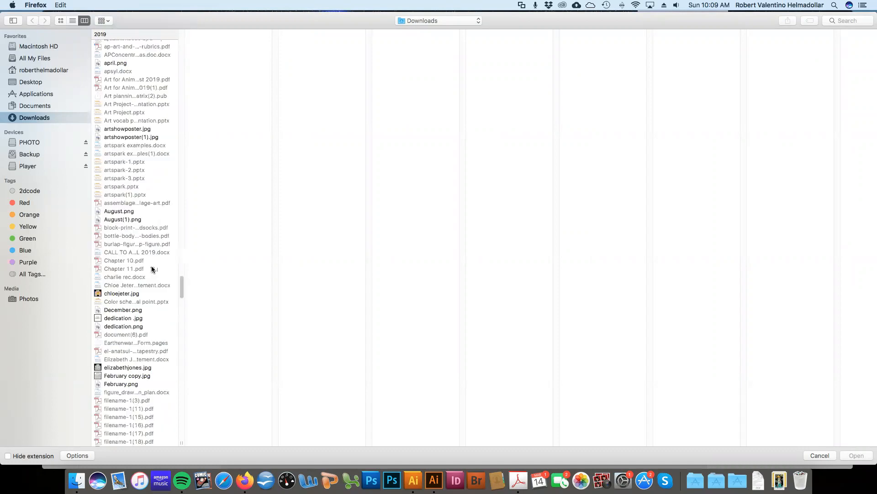
pyautogui.scroll(-20, 152, 268)
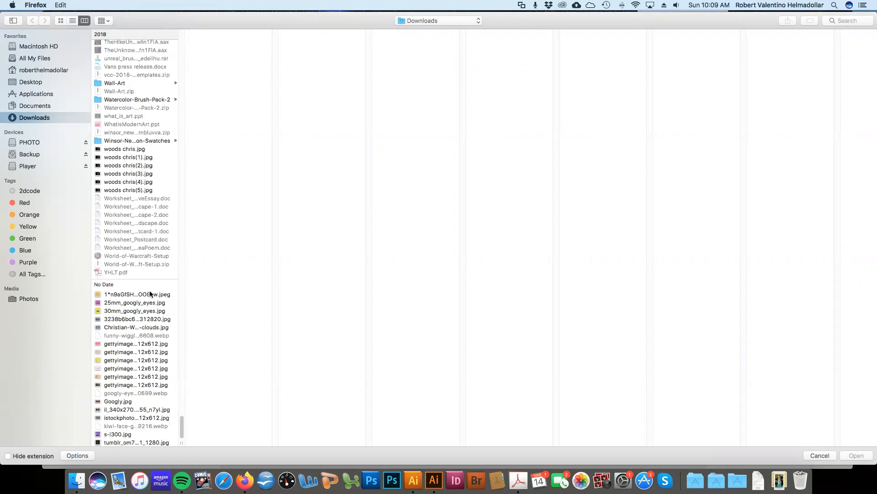
pyautogui.click(149, 305)
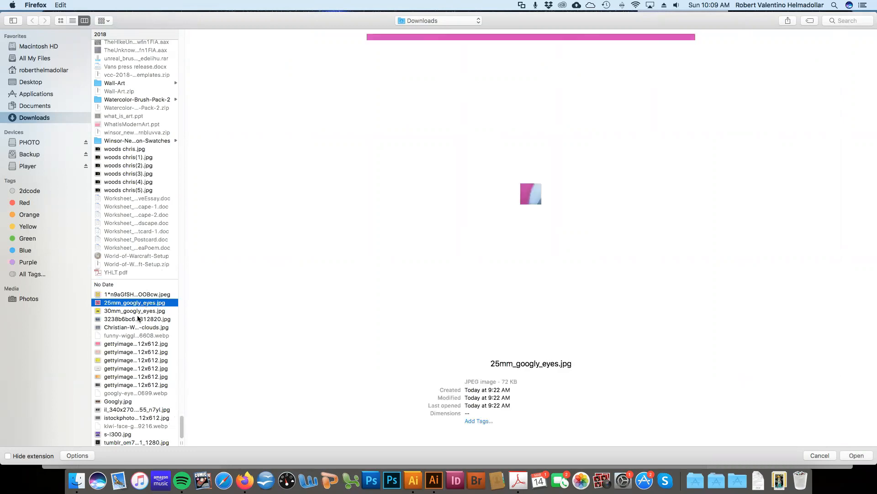
pyautogui.click(119, 295)
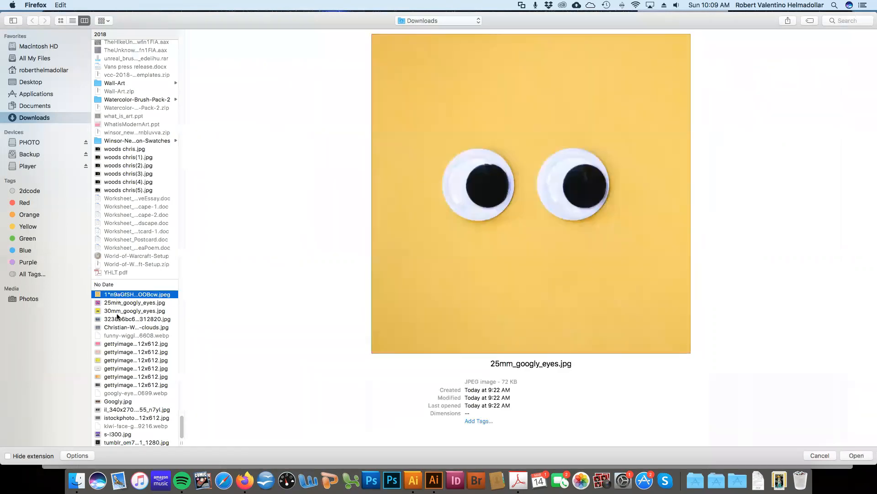
pyautogui.click(118, 311)
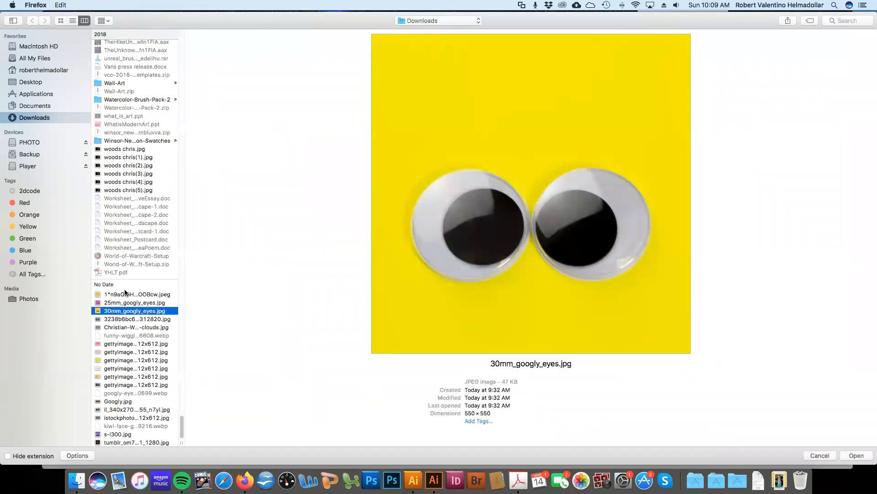
pyautogui.click(124, 295)
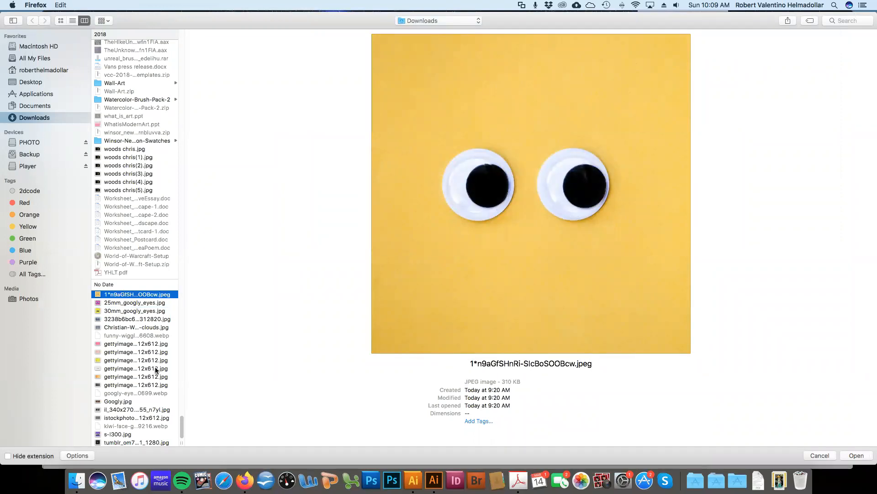
pyautogui.click(856, 455)
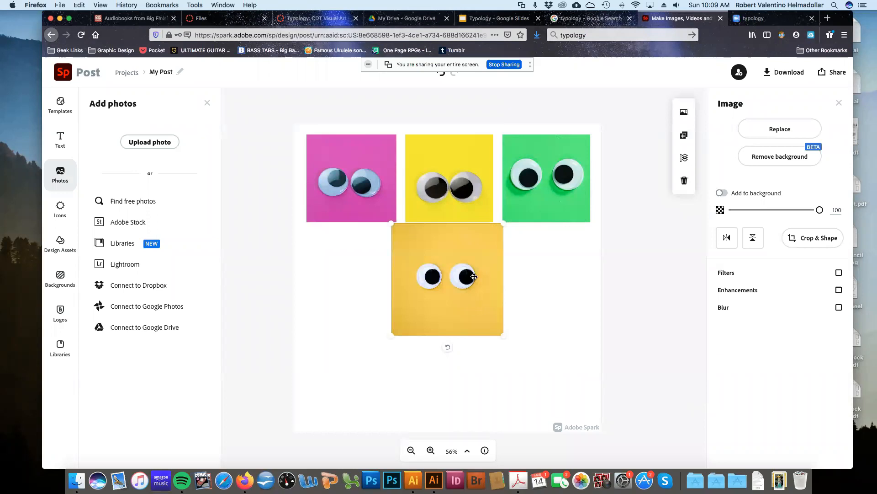
# Shrink the orange photo and place it in the middle of the upper row, moving the yellow photo below the green one
pyautogui.moveTo(502, 224); pyautogui.dragTo(486, 241)
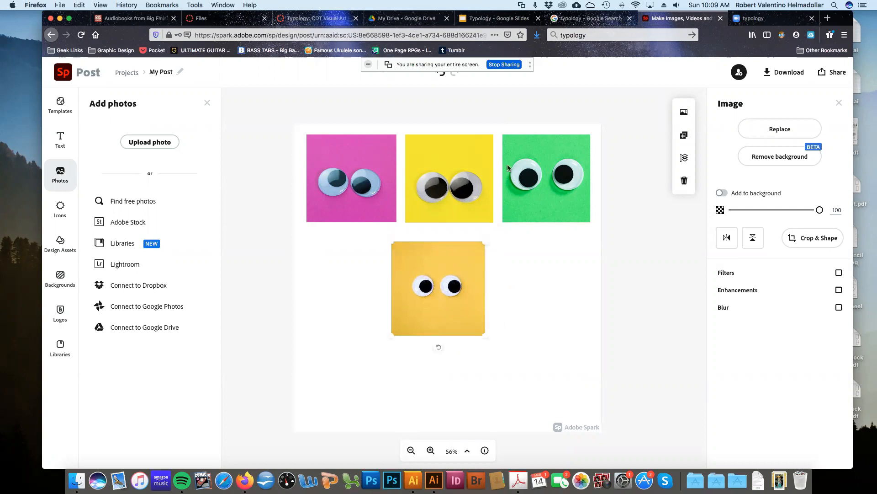
pyautogui.moveTo(487, 174); pyautogui.dragTo(580, 259)
pyautogui.moveTo(411, 256); pyautogui.dragTo(423, 153)
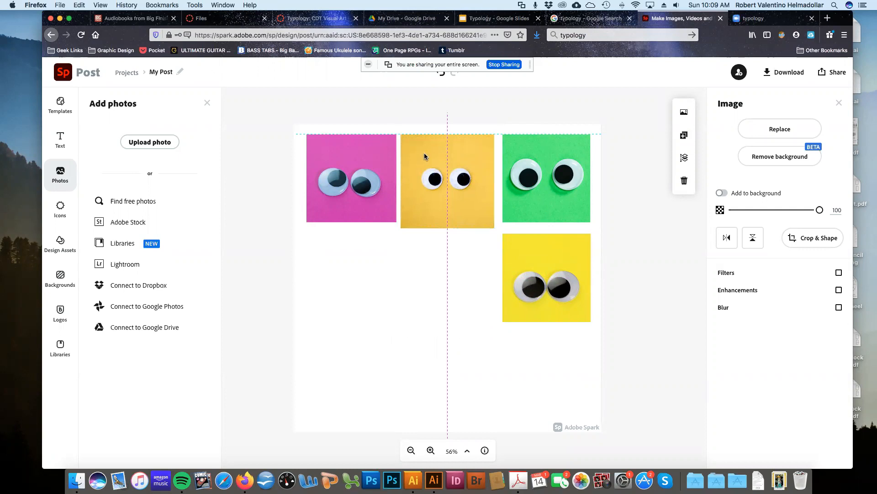
pyautogui.moveTo(427, 152); pyautogui.dragTo(427, 152)
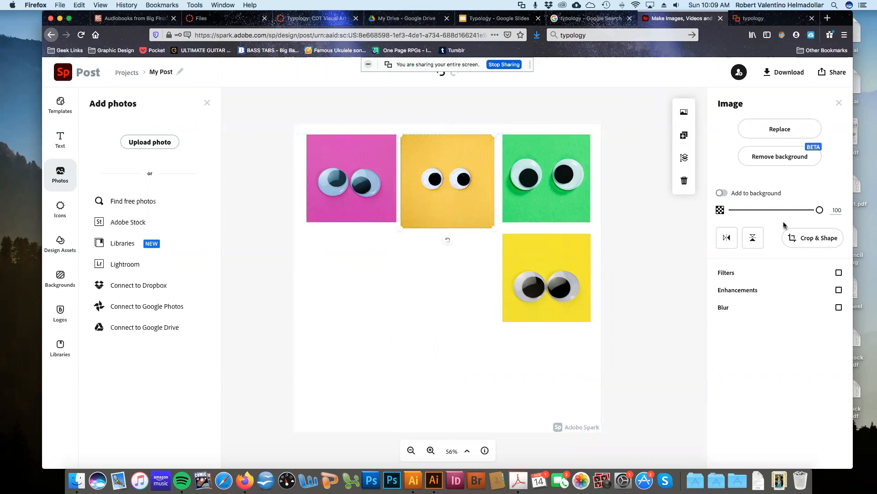
# Crop a thin strip off the orange photo's lower edge
pyautogui.click(824, 242)
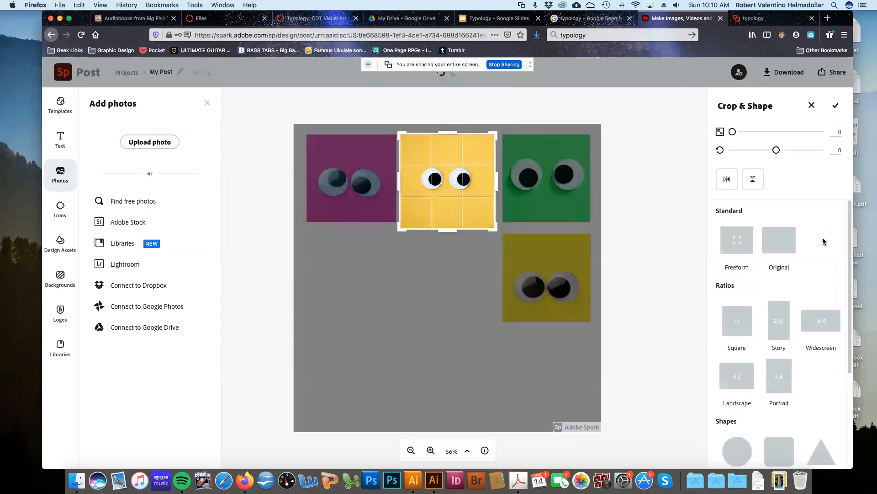
pyautogui.moveTo(445, 230); pyautogui.dragTo(447, 222)
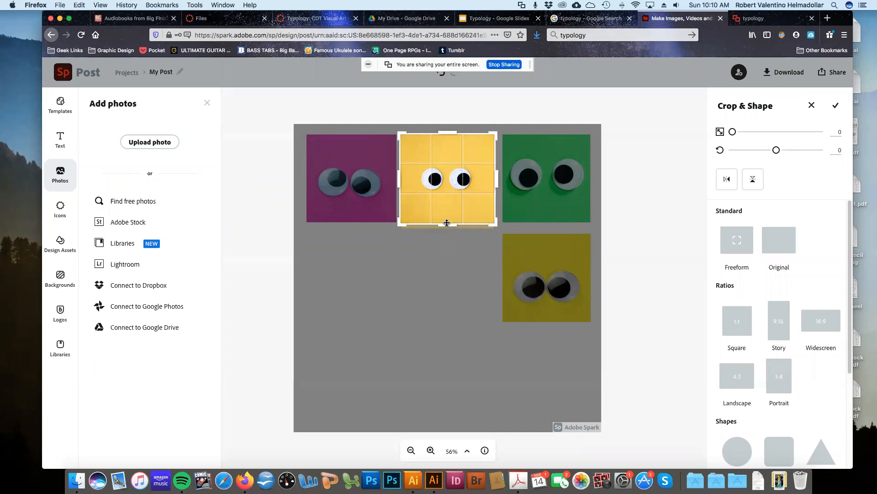
pyautogui.click(458, 293)
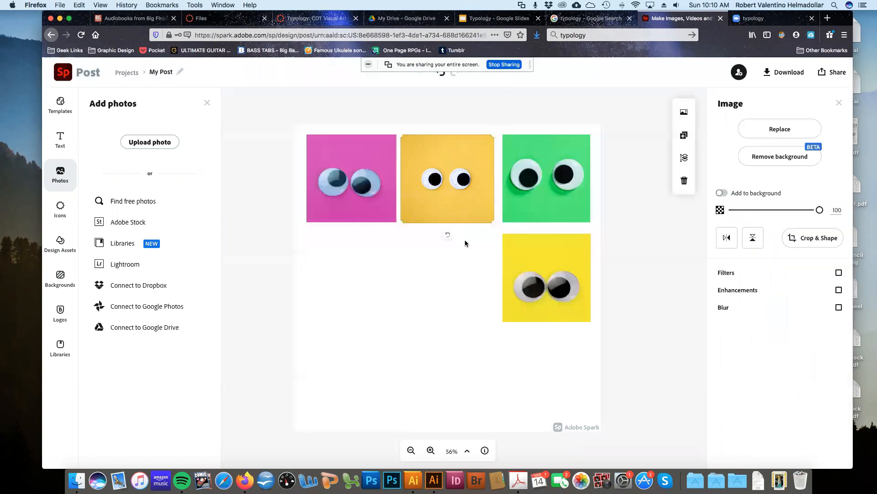
# Shrink the orange photo slightly and nudge it right to even the gaps to the pink and green photos
pyautogui.moveTo(486, 187); pyautogui.dragTo(487, 192)
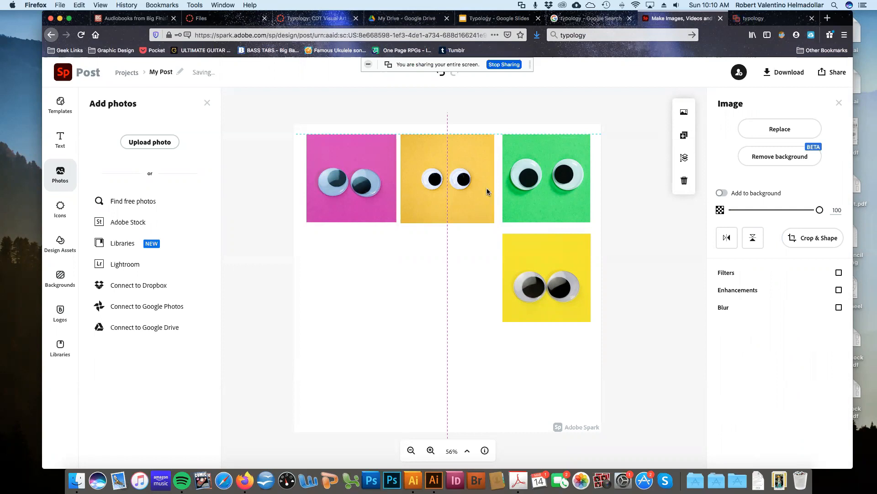
pyautogui.moveTo(487, 188); pyautogui.dragTo(486, 188)
pyautogui.moveTo(494, 222); pyautogui.dragTo(491, 220)
pyautogui.press('Right')
pyautogui.press('Right')
pyautogui.press('Right')
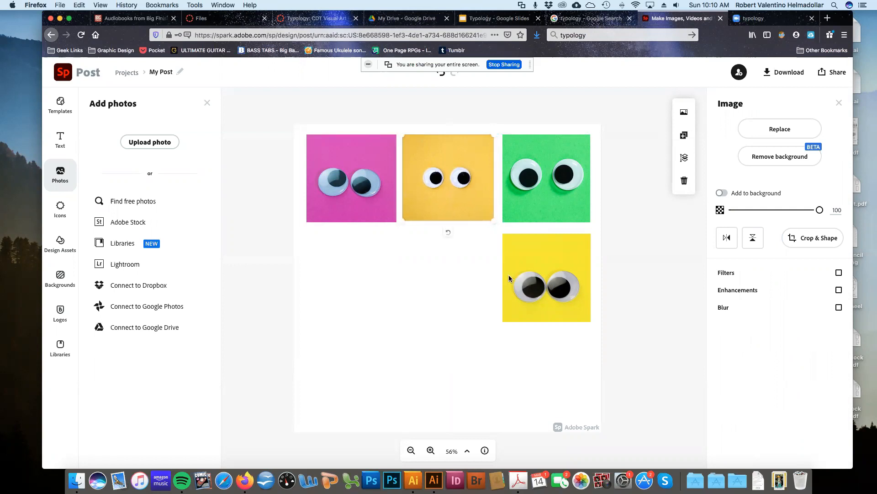
pyautogui.press('Right')
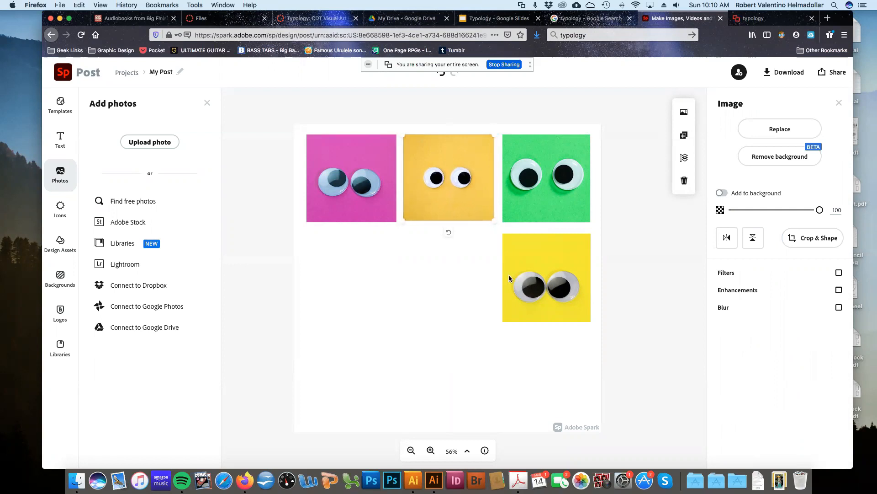
pyautogui.press('Right')
pyautogui.click(431, 285)
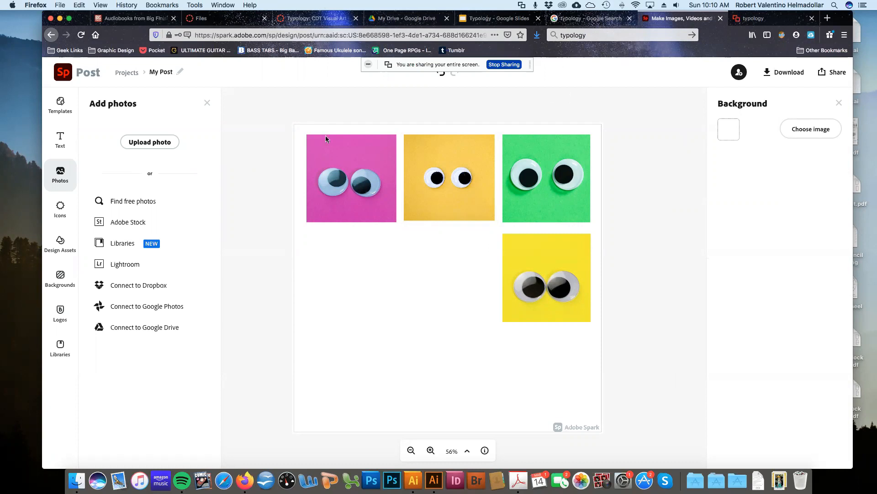
# Upload the blue googly-eyes photo 3238b6bc67aa95992f155347ec312820.jpg from the Downloads folder
pyautogui.click(153, 149)
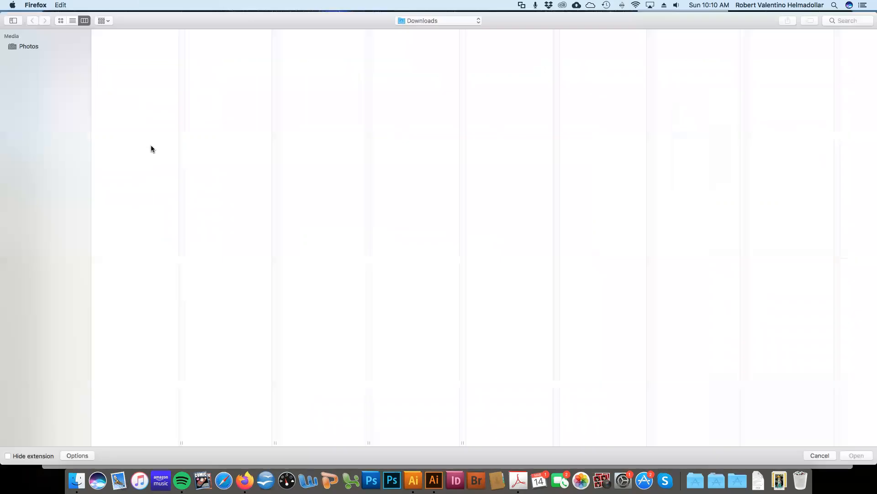
pyautogui.scroll(-2, 420, 310)
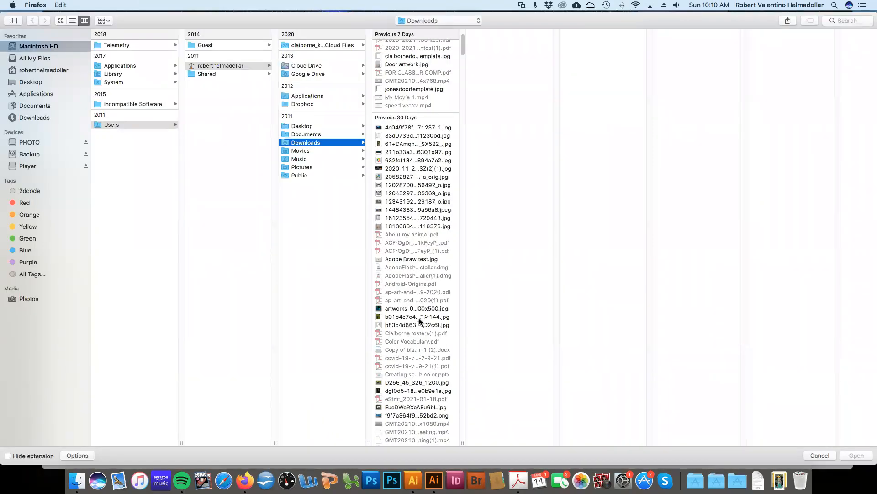
pyautogui.scroll(-10, 420, 321)
pyautogui.scroll(-15, 421, 321)
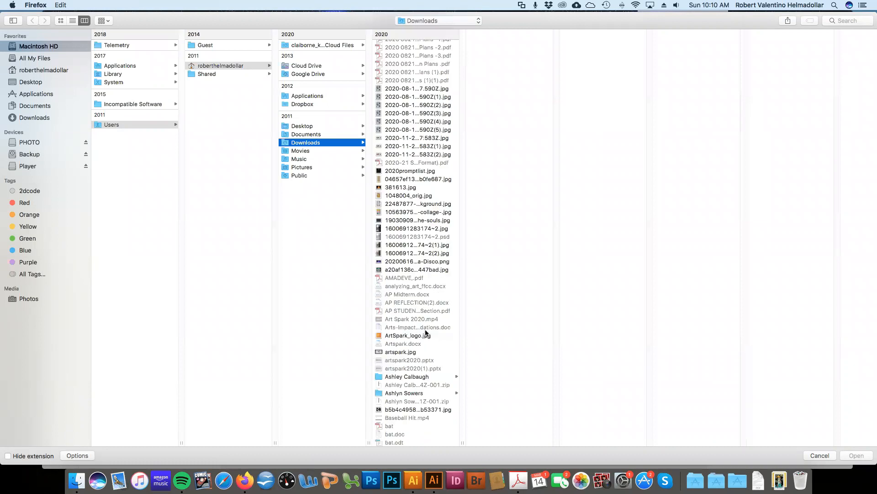
pyautogui.scroll(-15, 425, 333)
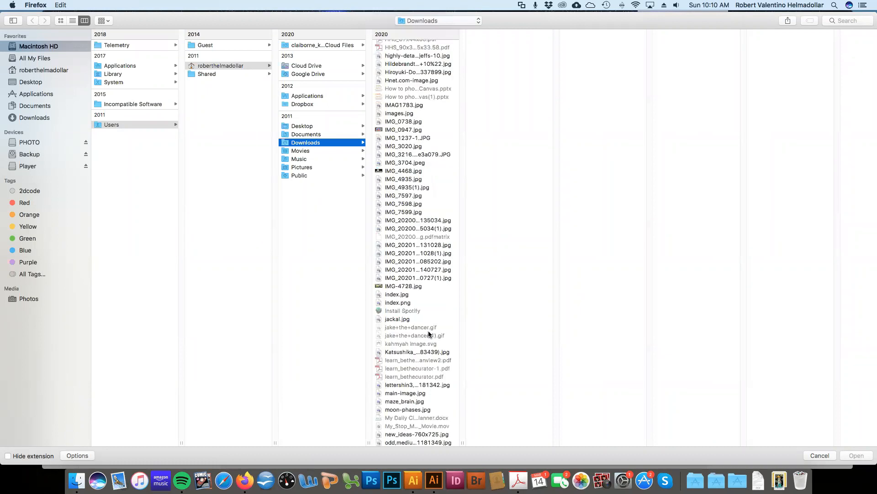
pyautogui.scroll(-15, 428, 334)
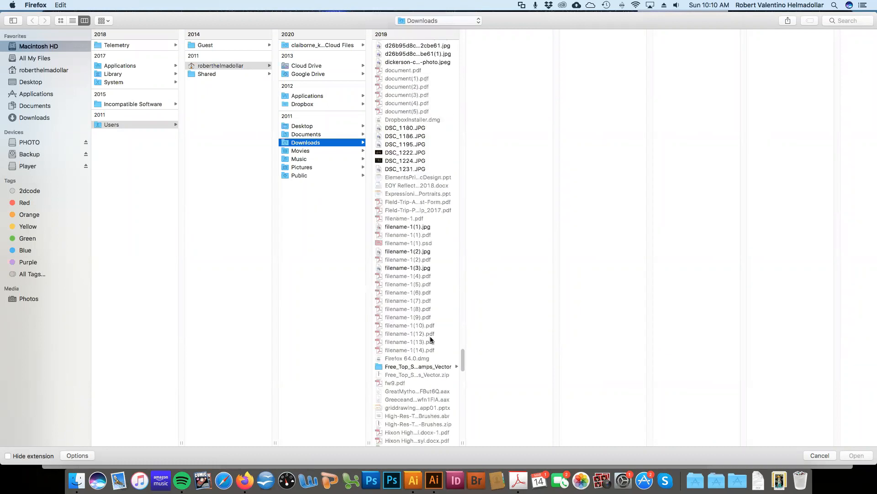
pyautogui.scroll(-15, 430, 339)
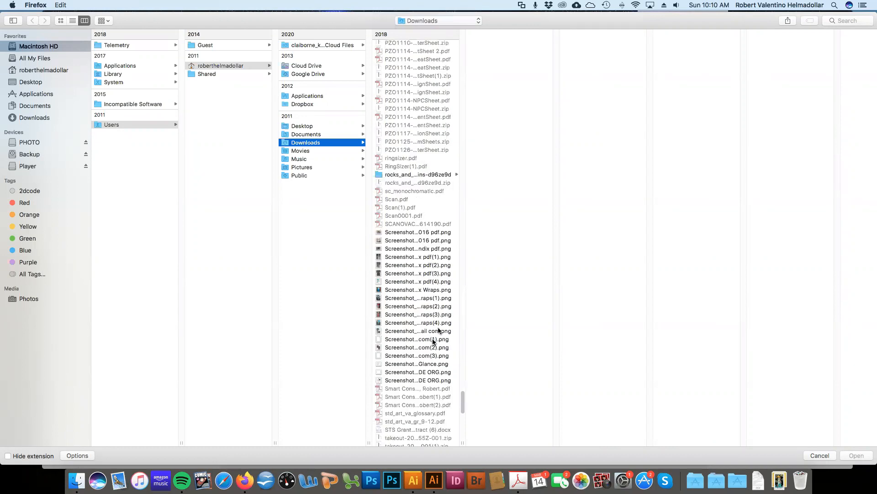
pyautogui.scroll(-2, 402, 302)
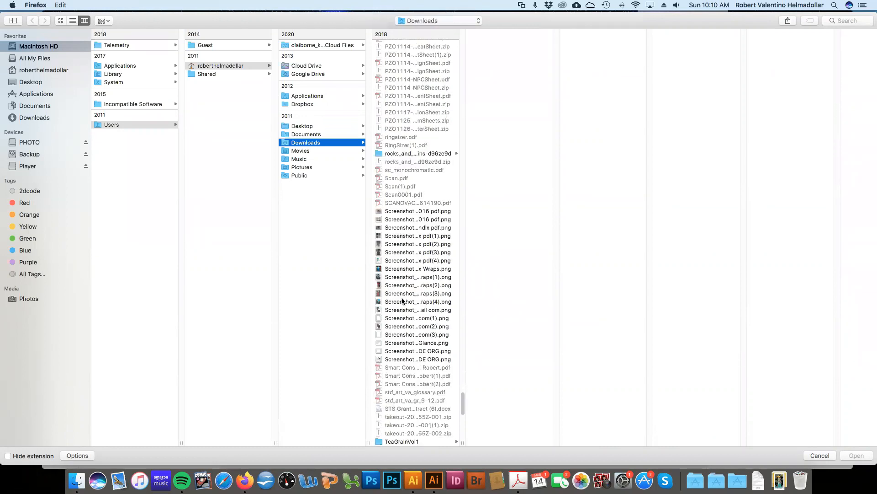
pyautogui.scroll(-15, 402, 303)
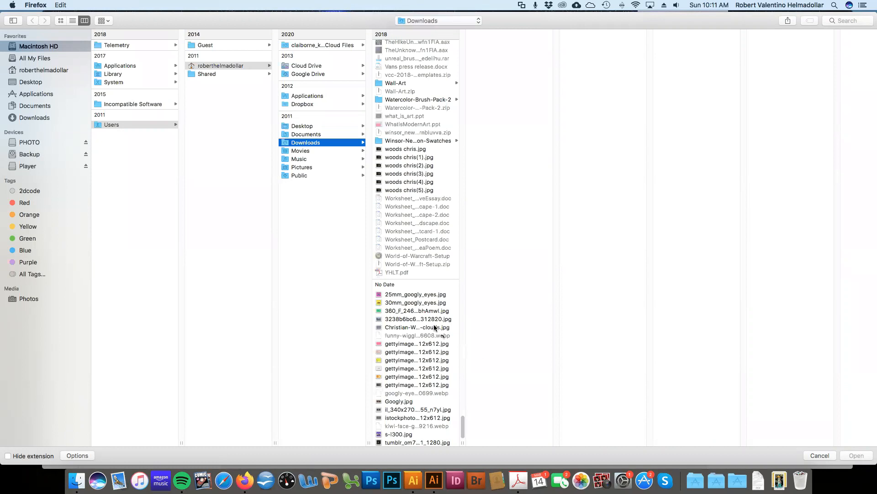
pyautogui.click(418, 313)
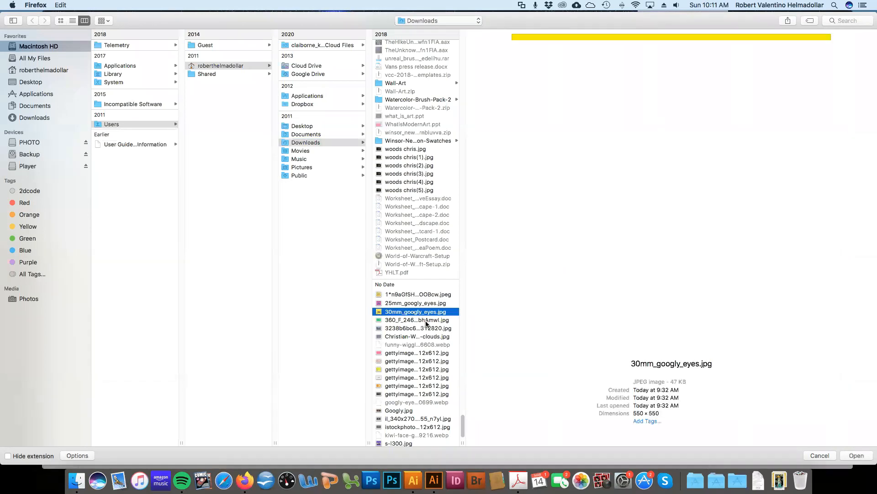
pyautogui.click(425, 320)
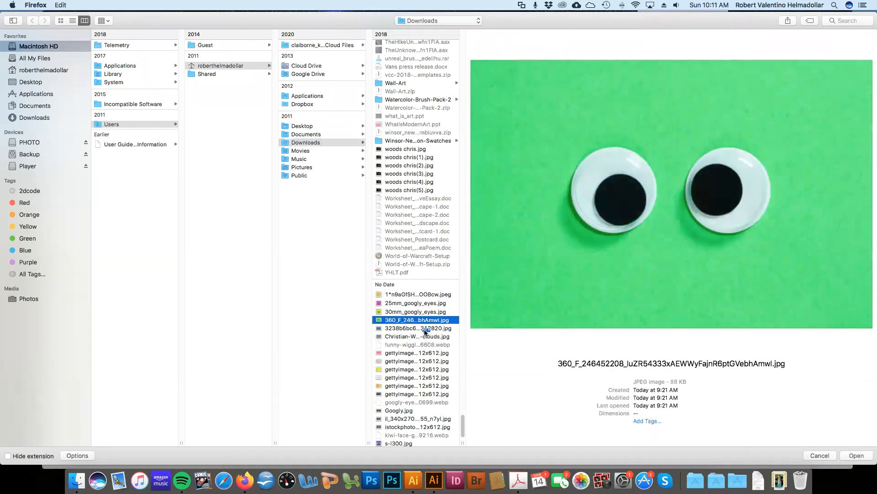
pyautogui.click(424, 329)
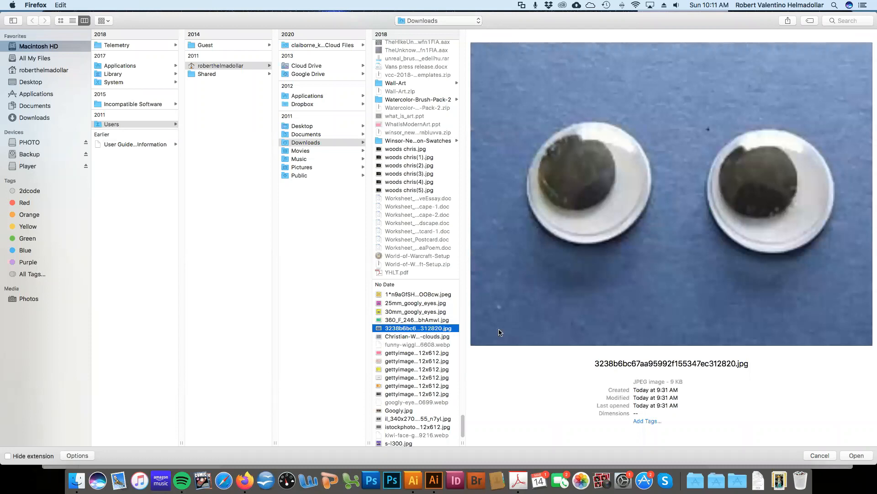
pyautogui.click(856, 456)
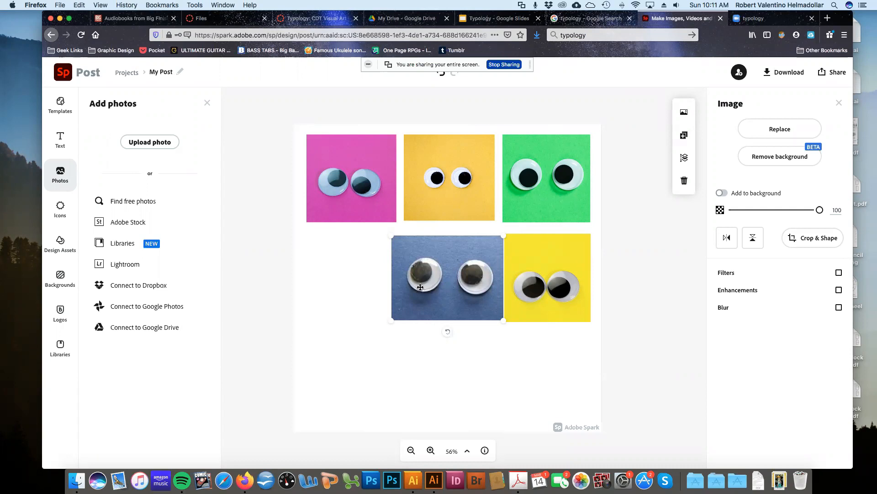
# Crop narrow strips off both sides of the blue photo, keeping both eyes inside the frame
pyautogui.click(822, 238)
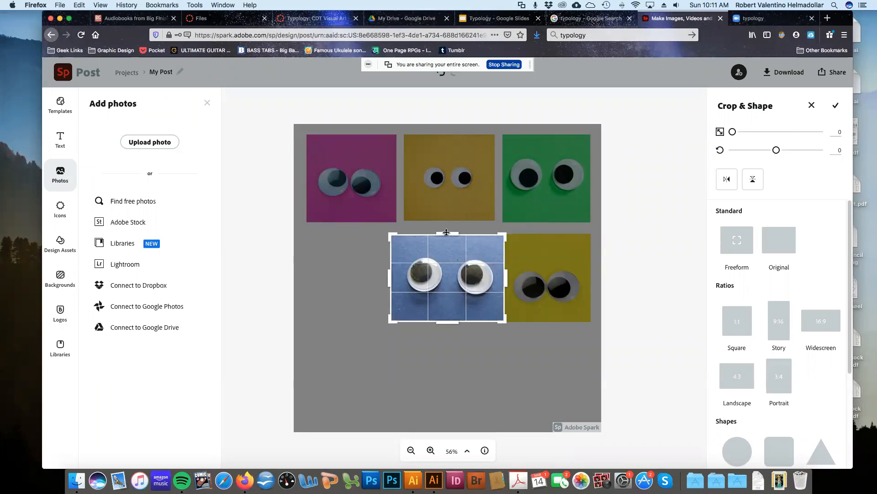
pyautogui.moveTo(506, 277); pyautogui.dragTo(501, 277)
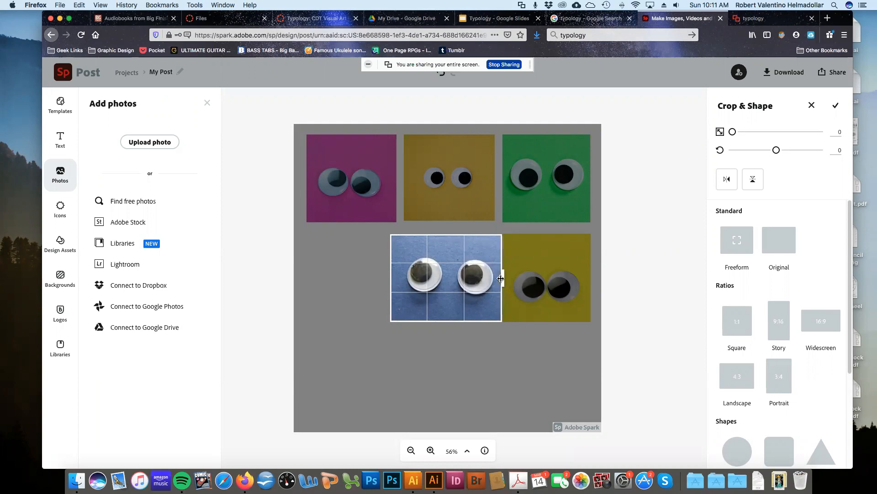
pyautogui.moveTo(391, 279); pyautogui.dragTo(403, 281)
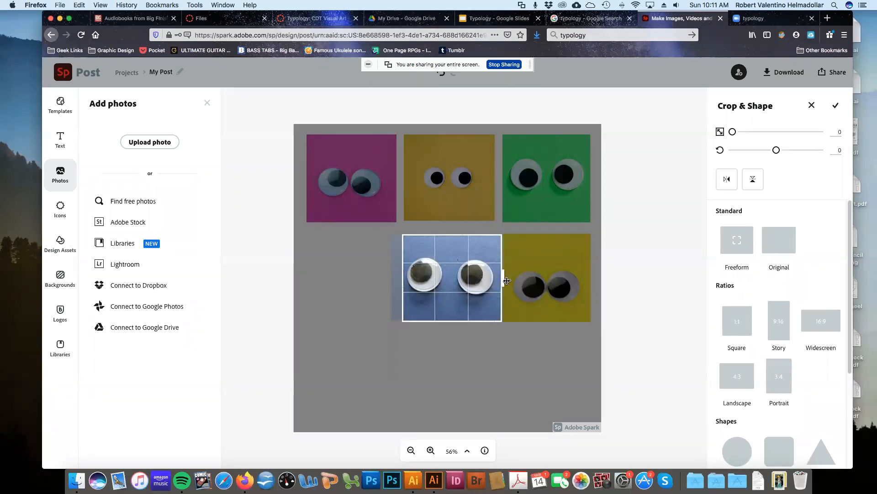
pyautogui.moveTo(506, 281); pyautogui.dragTo(498, 281)
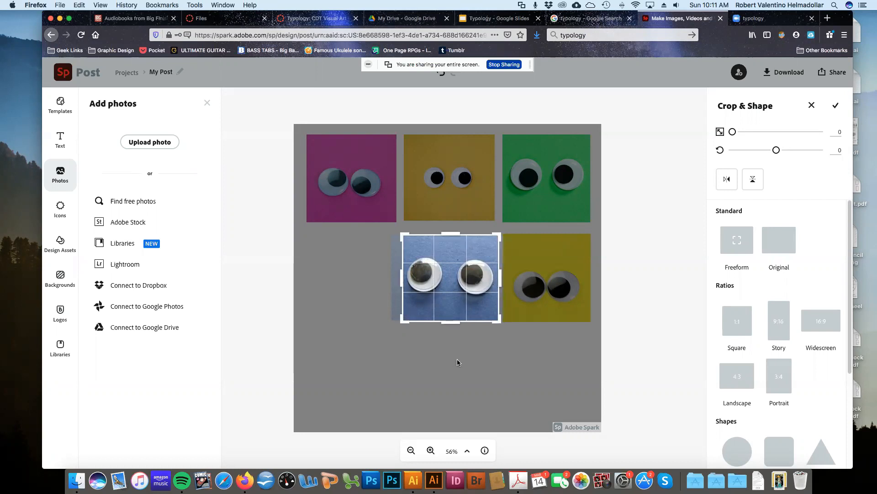
pyautogui.click(475, 334)
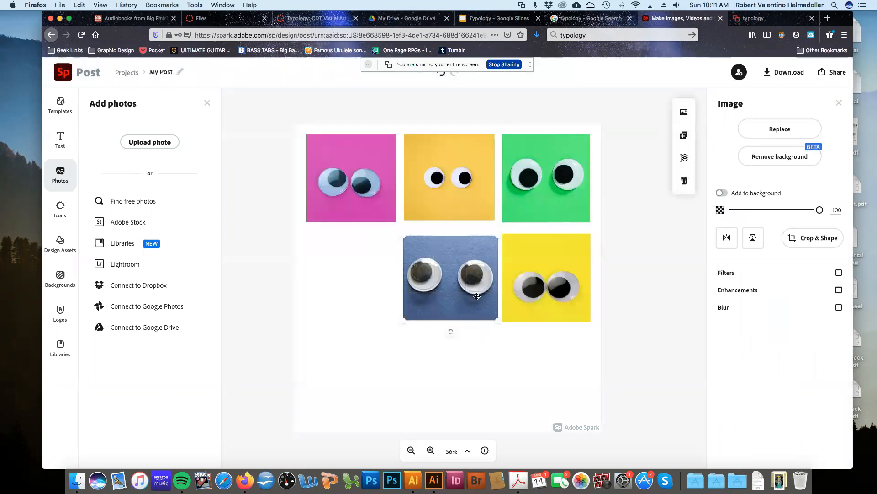
# Place the blue photo directly below the pink one and nudge the yellow photo slightly up toward the green one
pyautogui.moveTo(471, 300); pyautogui.dragTo(384, 305)
pyautogui.click(534, 280)
pyautogui.moveTo(533, 279); pyautogui.dragTo(534, 272)
pyautogui.press('Up')
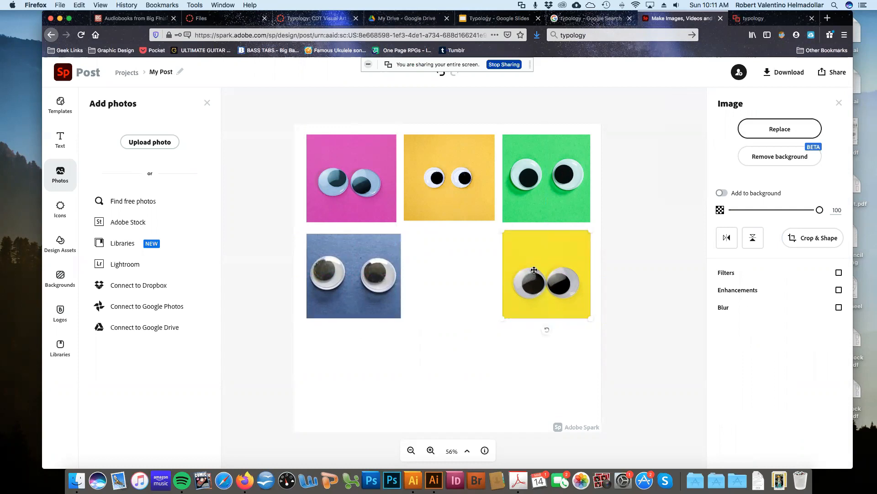
# Crop a thin strip off the yellow photo's upper edge and apply the Square 1:1 crop ratio to it
pyautogui.click(533, 270)
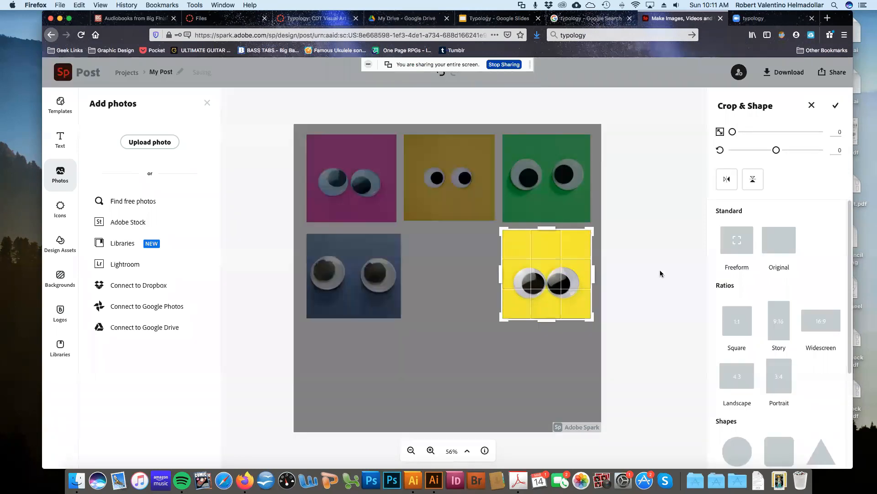
pyautogui.moveTo(544, 229); pyautogui.dragTo(544, 231)
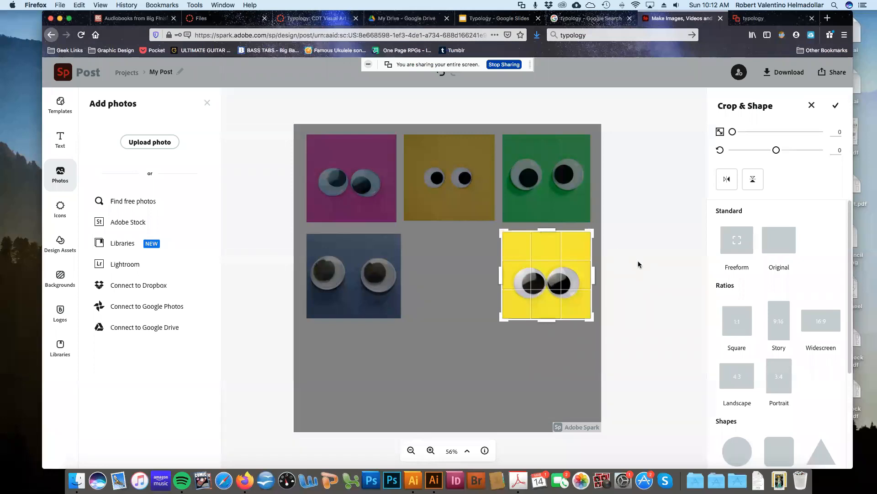
pyautogui.click(656, 260)
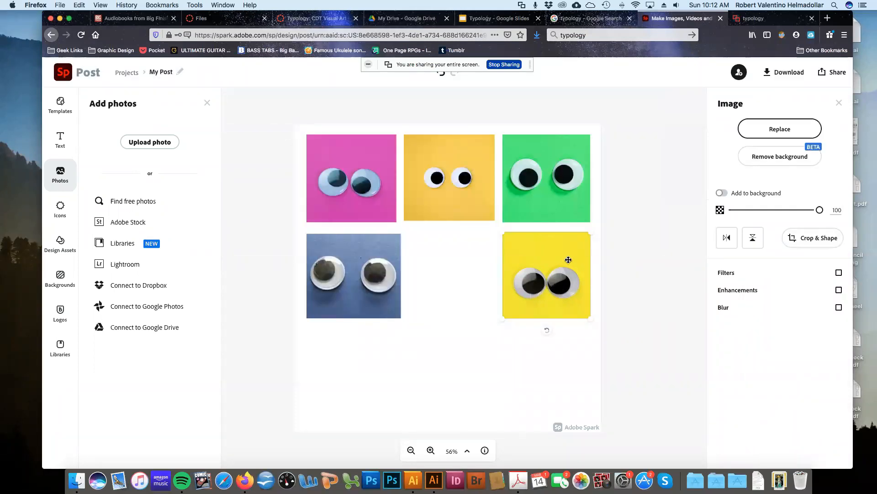
pyautogui.click(829, 248)
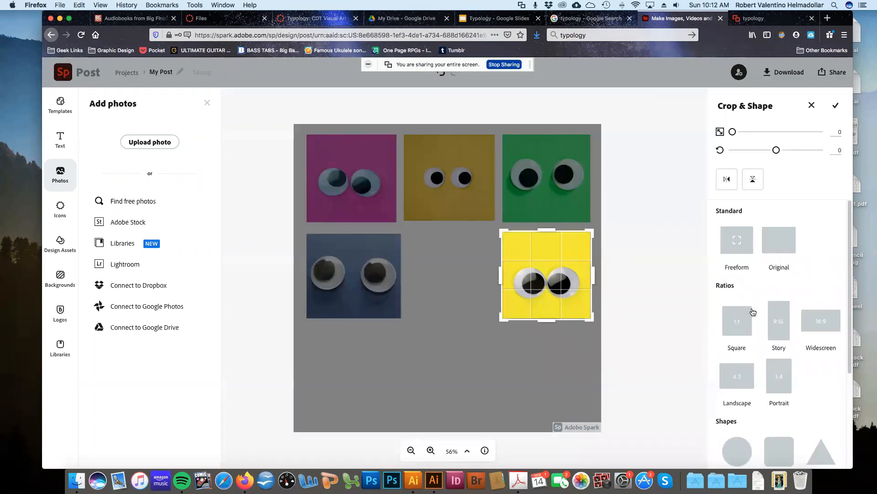
pyautogui.click(737, 320)
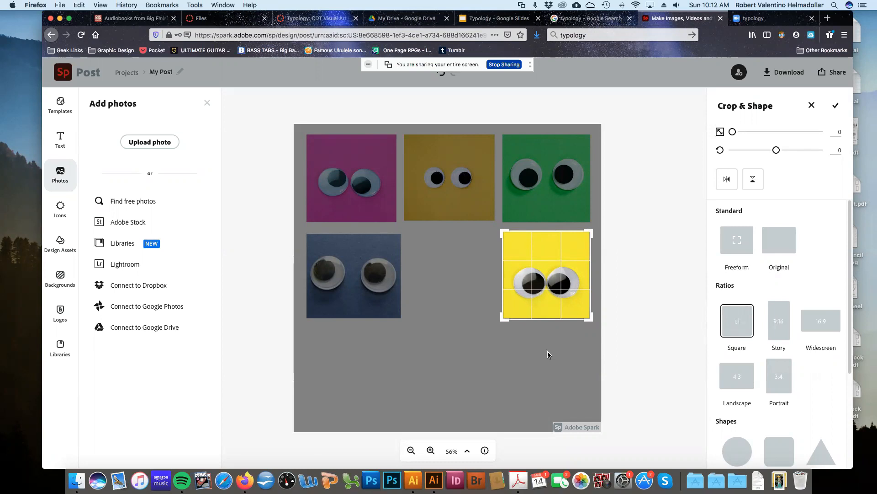
pyautogui.click(459, 256)
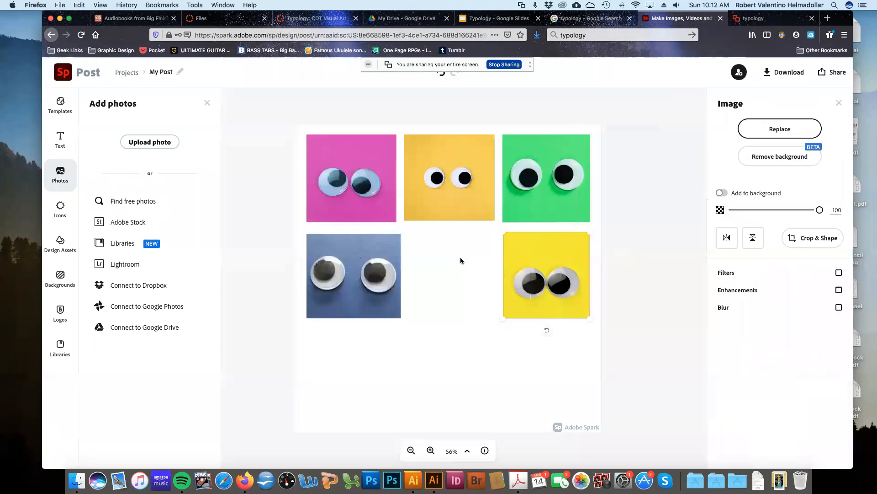
# Crop the green photo to the Square 1:1 ratio
pyautogui.click(548, 201)
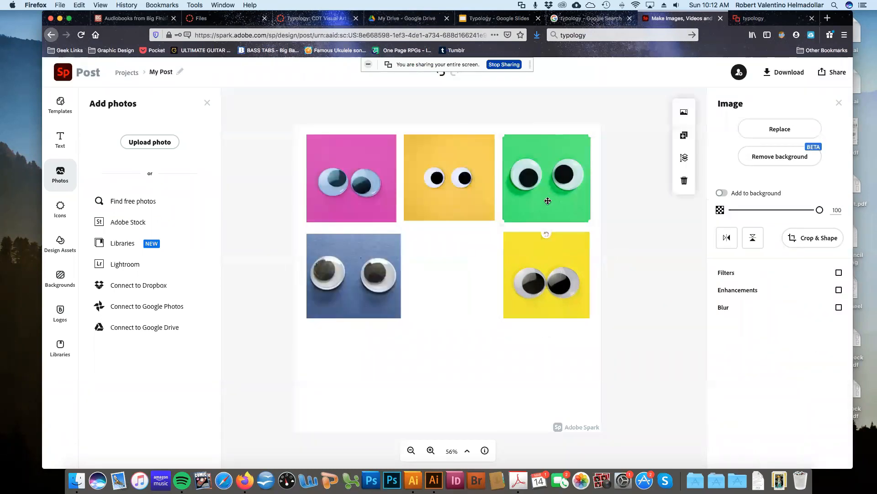
pyautogui.click(813, 243)
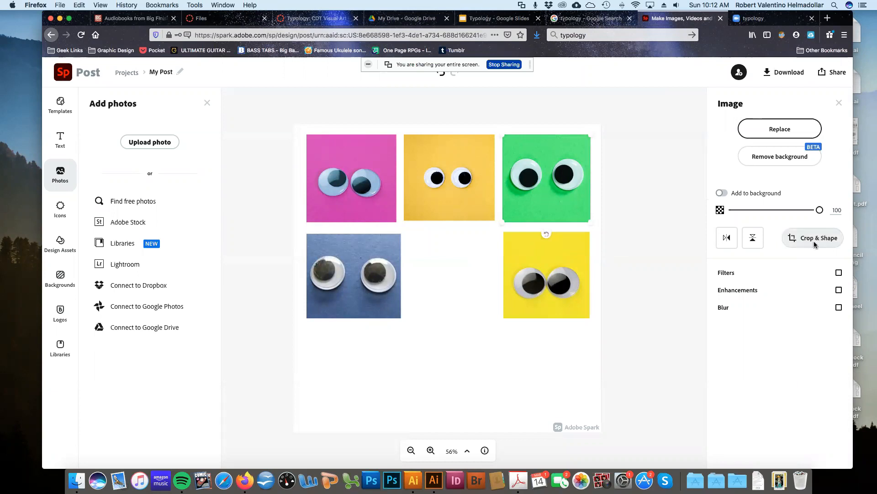
pyautogui.click(736, 333)
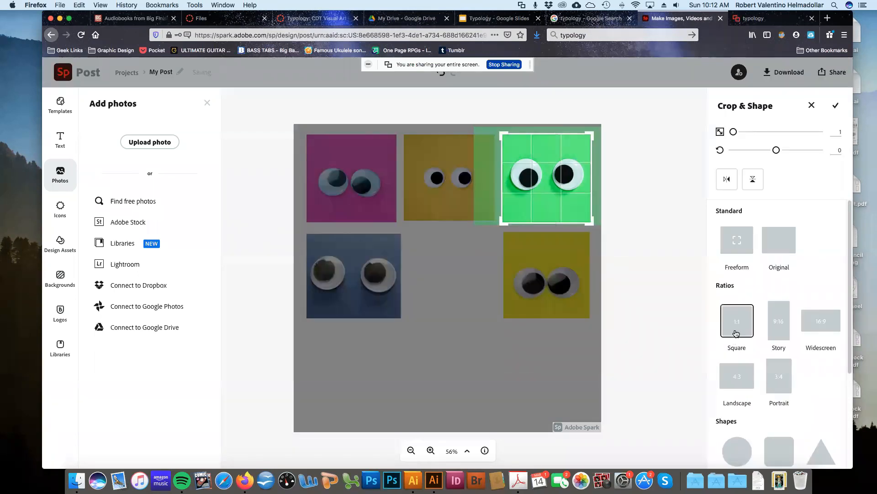
pyautogui.click(615, 339)
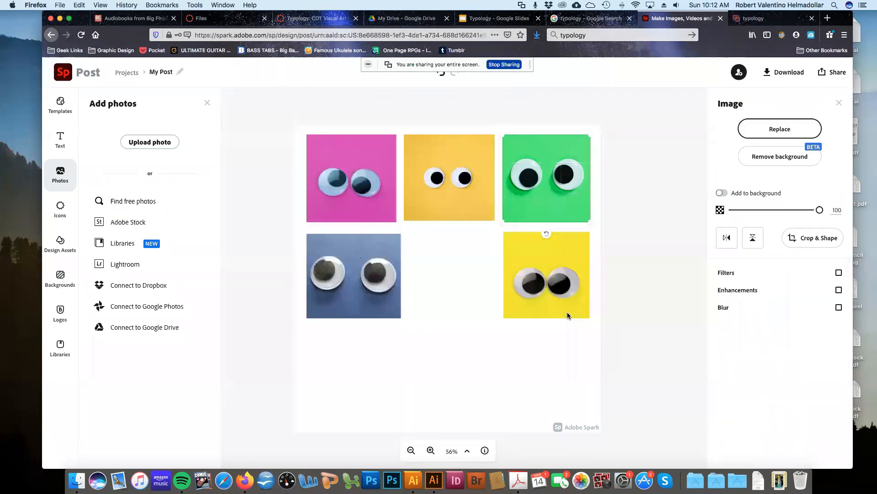
# Crop the orange photo in the middle of the upper row to the Square 1:1 ratio
pyautogui.click(456, 177)
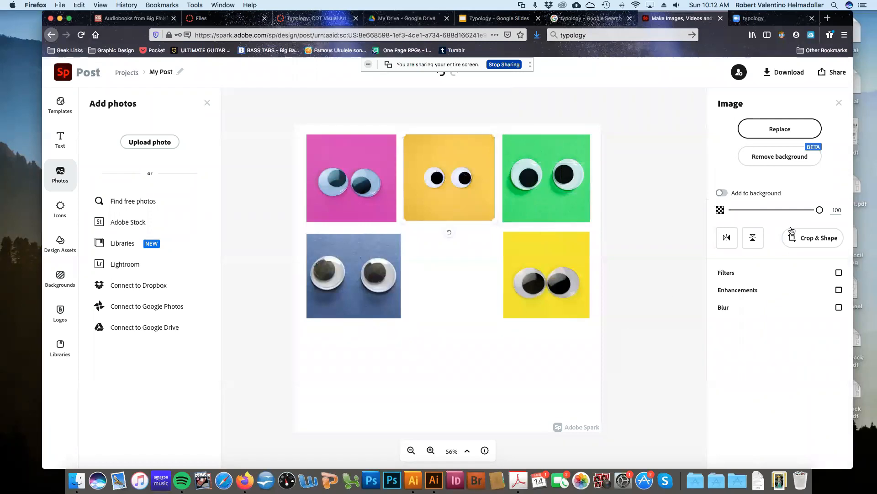
pyautogui.click(811, 238)
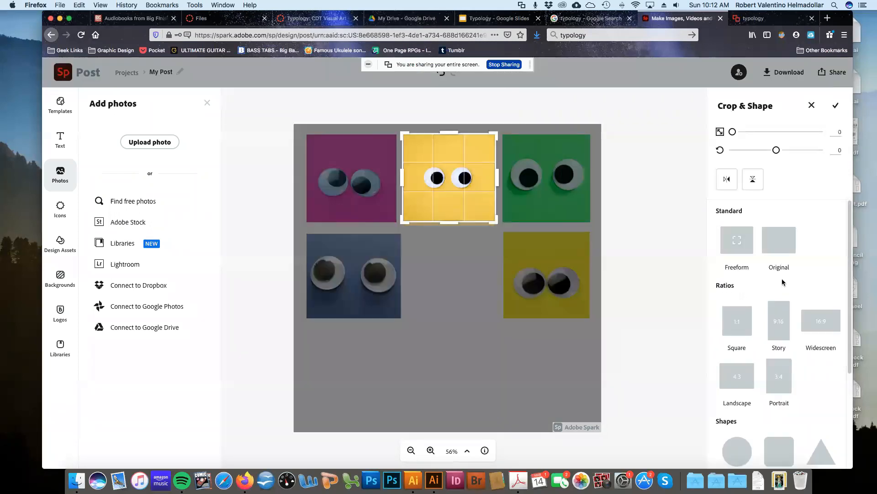
pyautogui.click(729, 336)
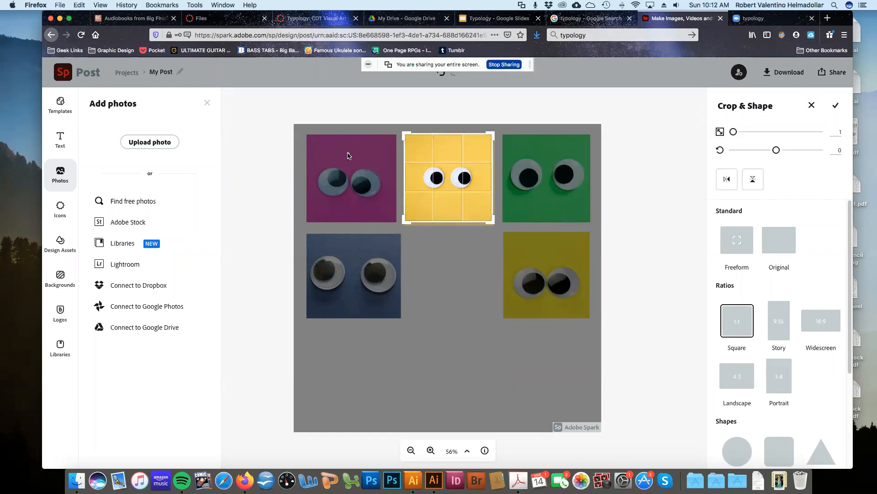
pyautogui.click(655, 336)
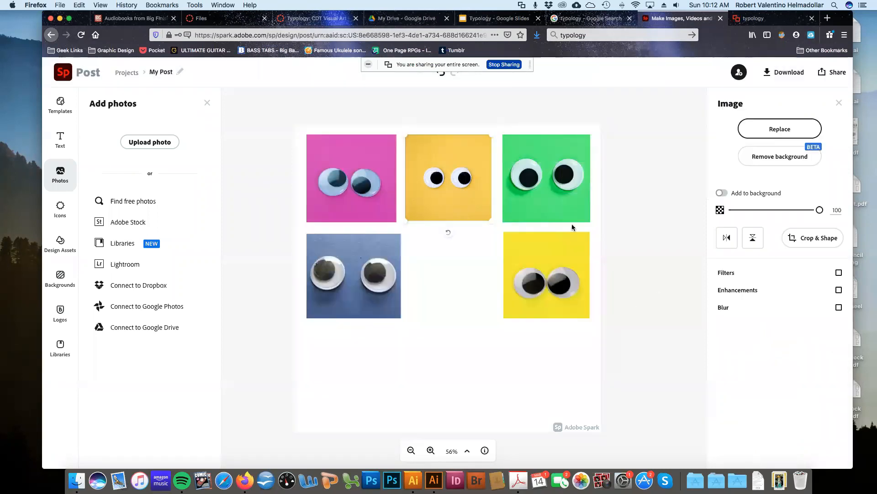
# Crop the pink photo to the Square 1:1 ratio
pyautogui.click(336, 160)
pyautogui.click(826, 242)
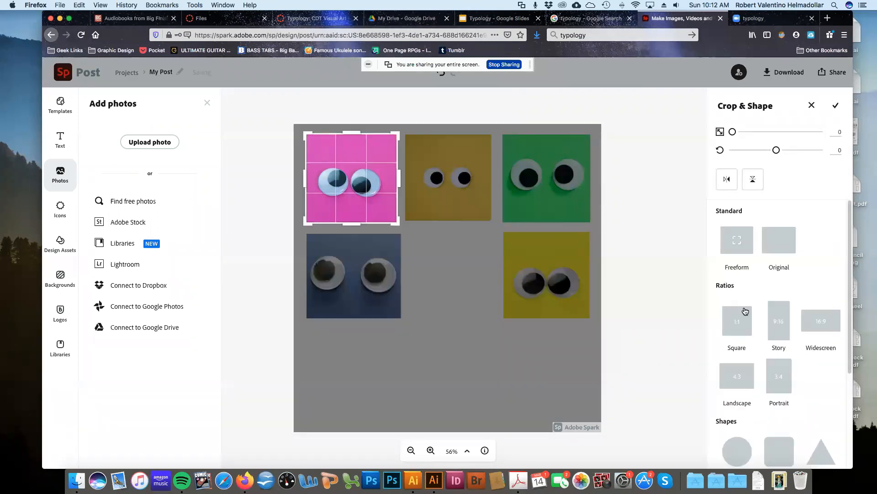
pyautogui.click(732, 319)
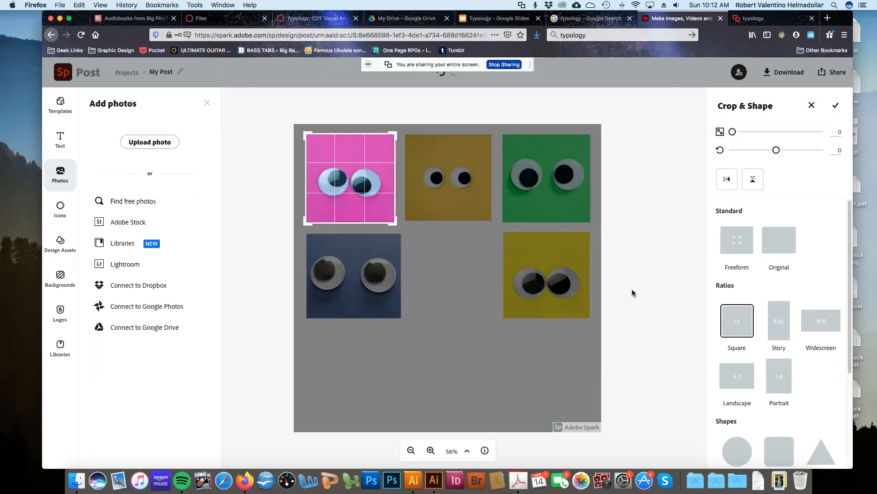
pyautogui.click(632, 289)
# Crop the blue photo to the Square 1:1 ratio, and align and enlarge it to match the pink photo above
pyautogui.click(372, 264)
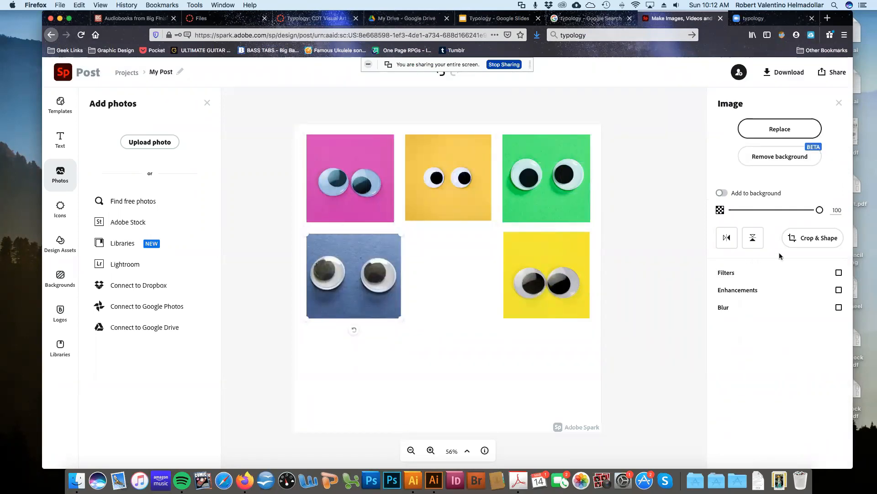
pyautogui.click(815, 243)
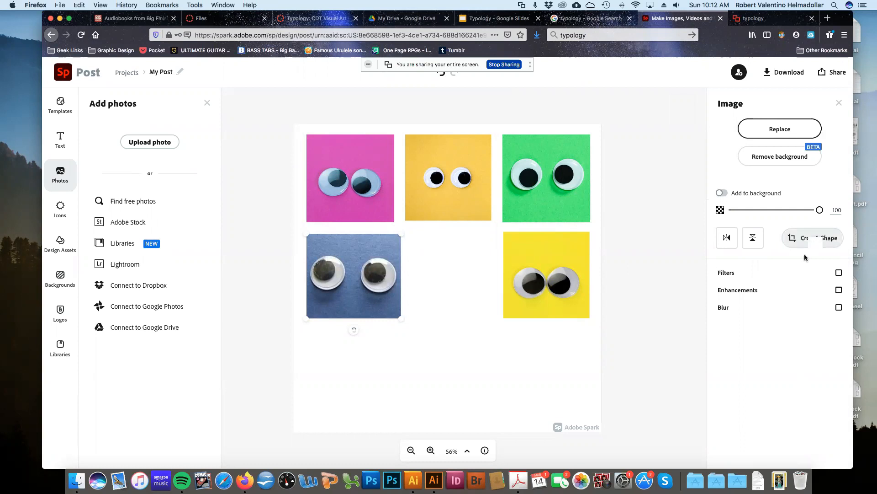
pyautogui.click(742, 319)
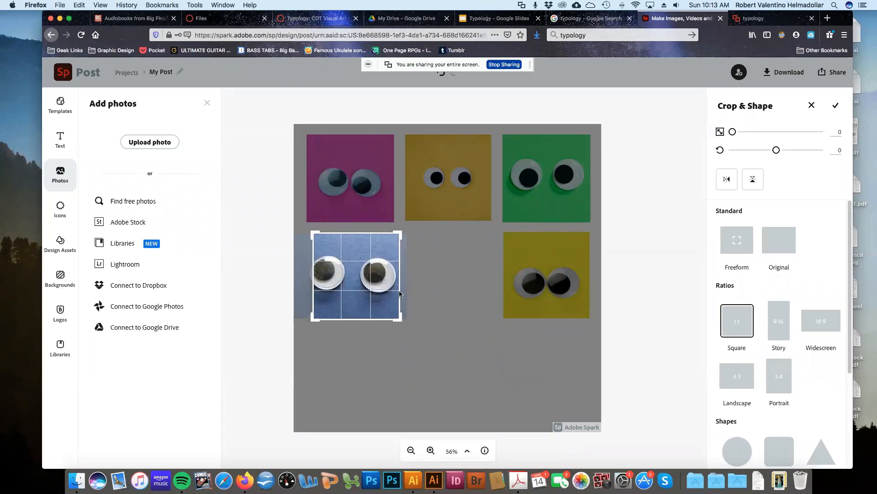
pyautogui.moveTo(399, 291); pyautogui.dragTo(404, 291)
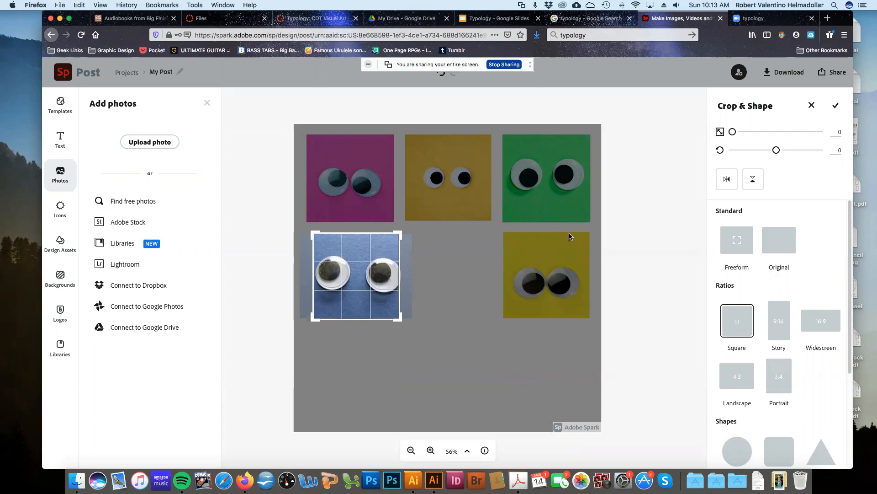
pyautogui.click(569, 236)
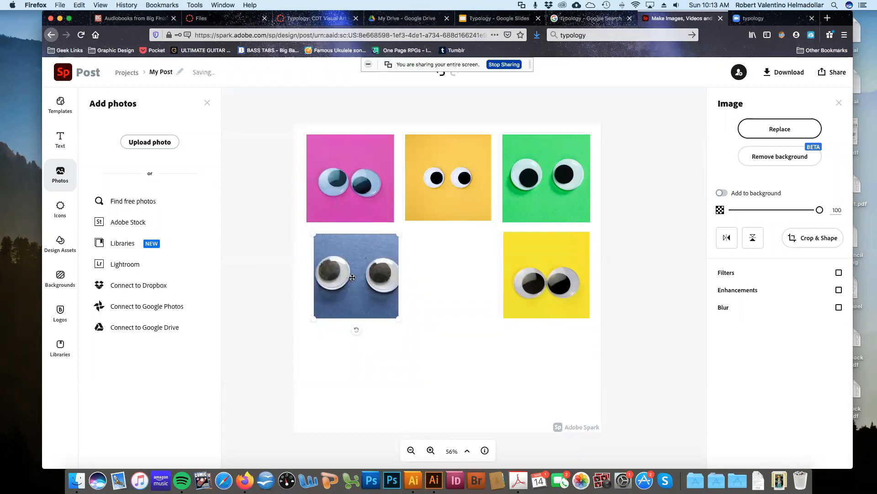
pyautogui.moveTo(350, 277); pyautogui.dragTo(343, 275)
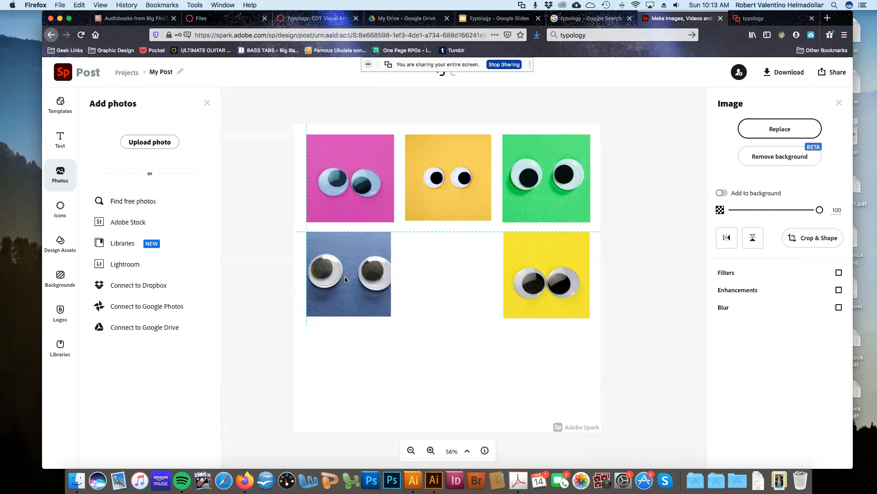
pyautogui.moveTo(392, 319); pyautogui.dragTo(395, 320)
# Enlarge the yellow photo slightly and move it to the middle of the second row, beneath the orange photo
pyautogui.click(537, 279)
pyautogui.moveTo(503, 319); pyautogui.dragTo(502, 317)
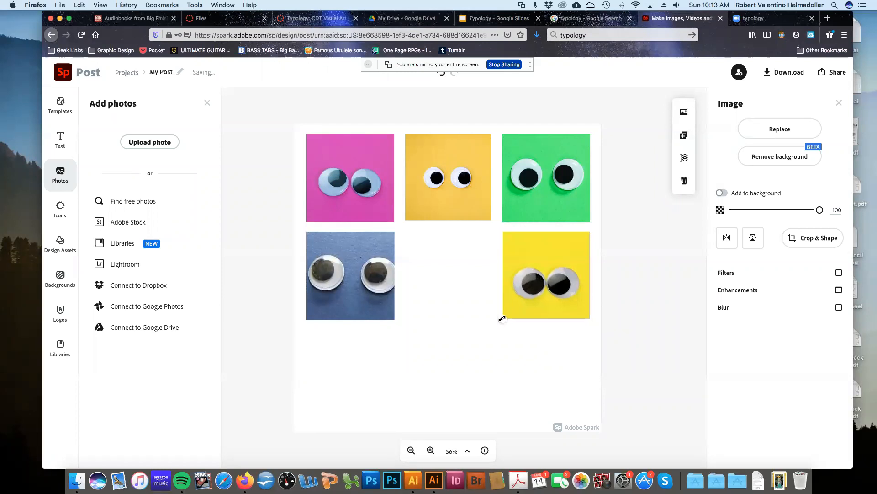
pyautogui.moveTo(523, 288); pyautogui.dragTo(426, 289)
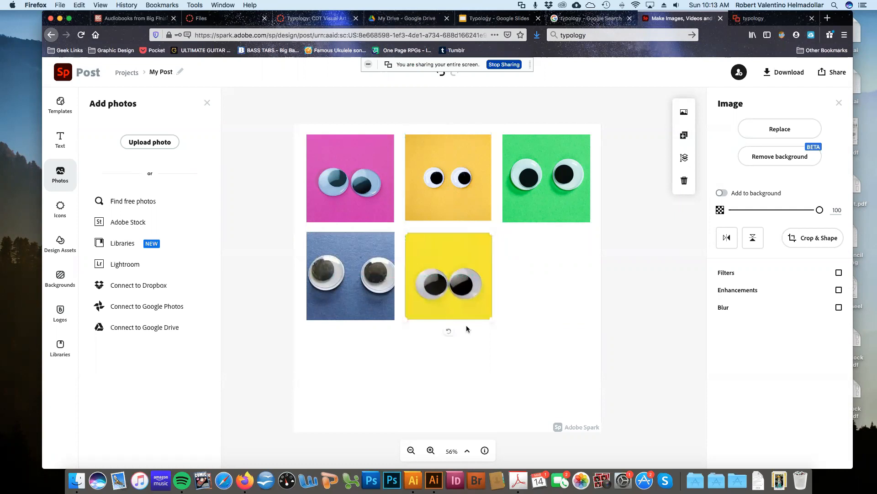
pyautogui.moveTo(481, 308)
pyautogui.mouseDown()
pyautogui.moveTo(495, 323)
pyautogui.moveTo(478, 312)
pyautogui.mouseUp()
pyautogui.click(528, 318)
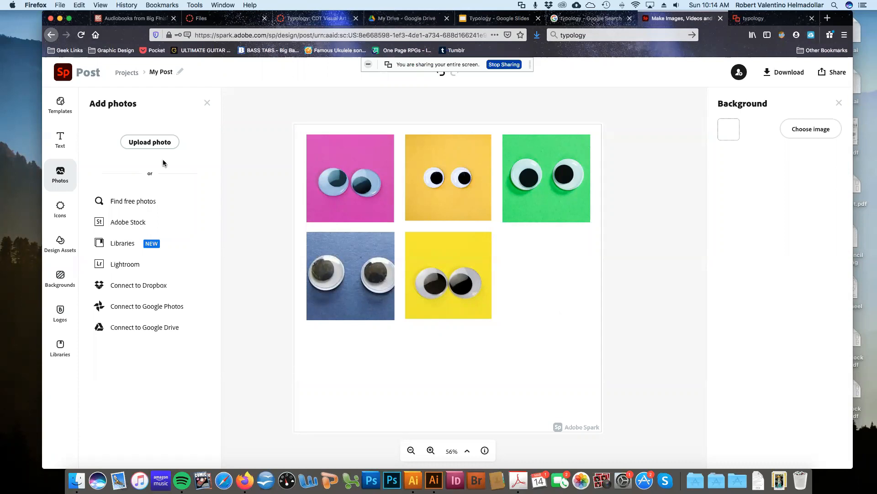
pyautogui.click(161, 143)
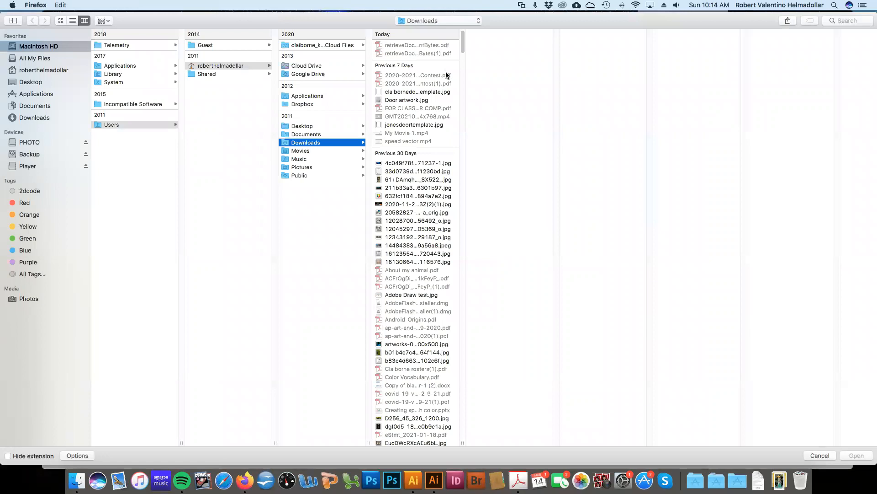
pyautogui.scroll(-10, 409, 389)
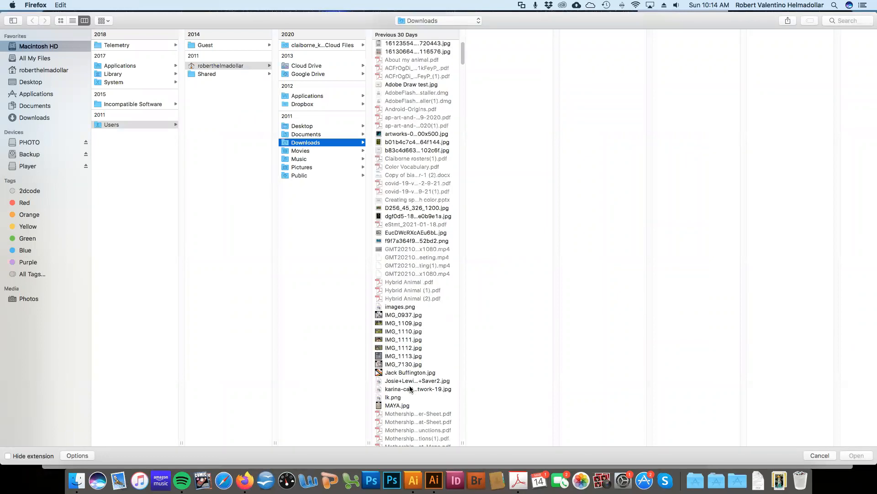
pyautogui.scroll(-15, 410, 389)
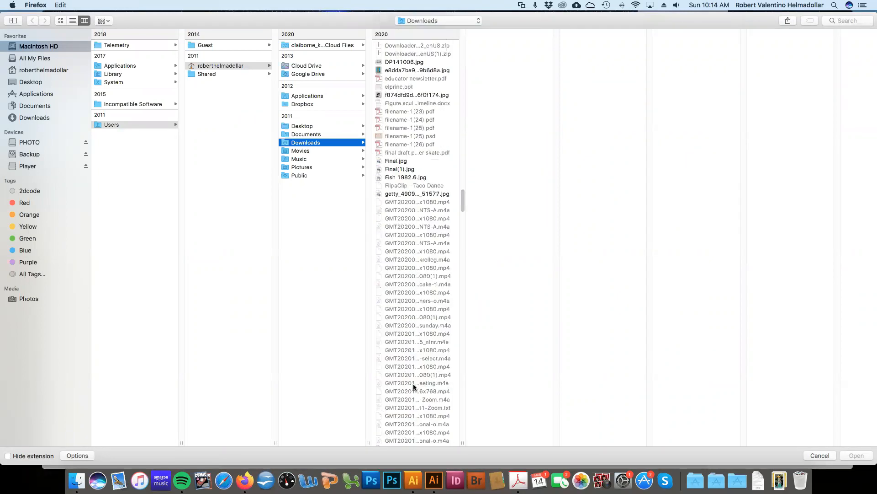
pyautogui.scroll(-20, 415, 388)
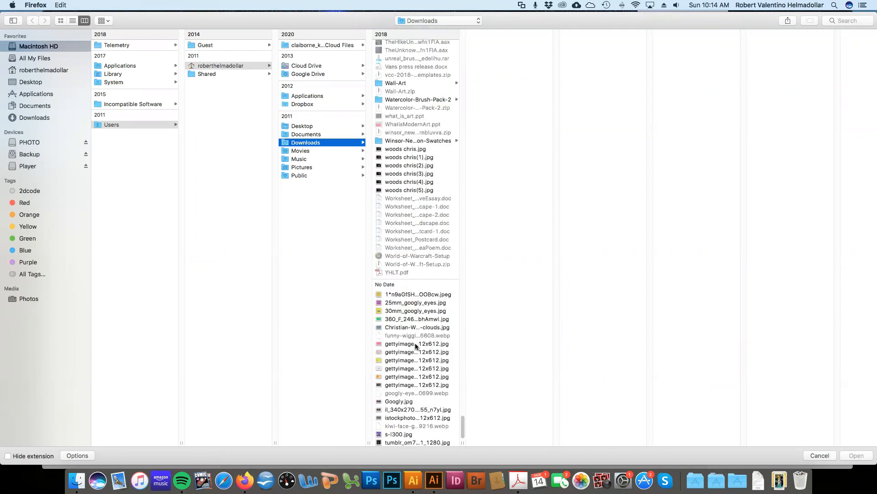
pyautogui.click(416, 344)
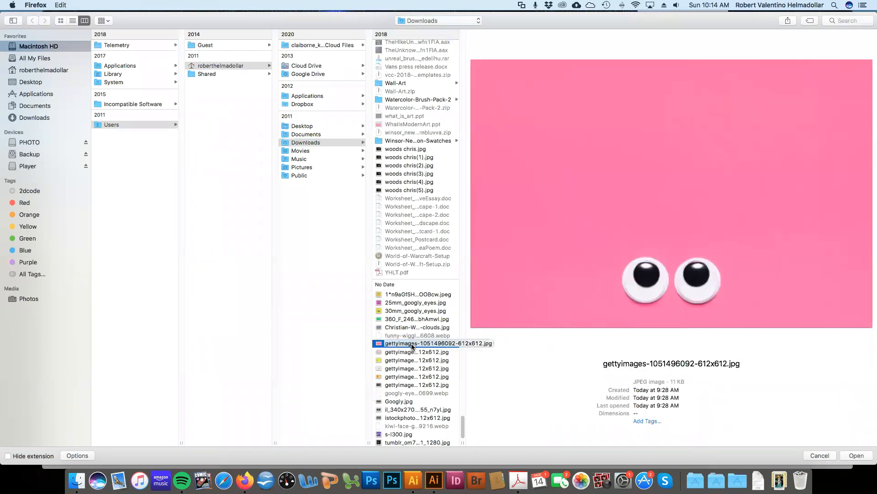
pyautogui.click(857, 456)
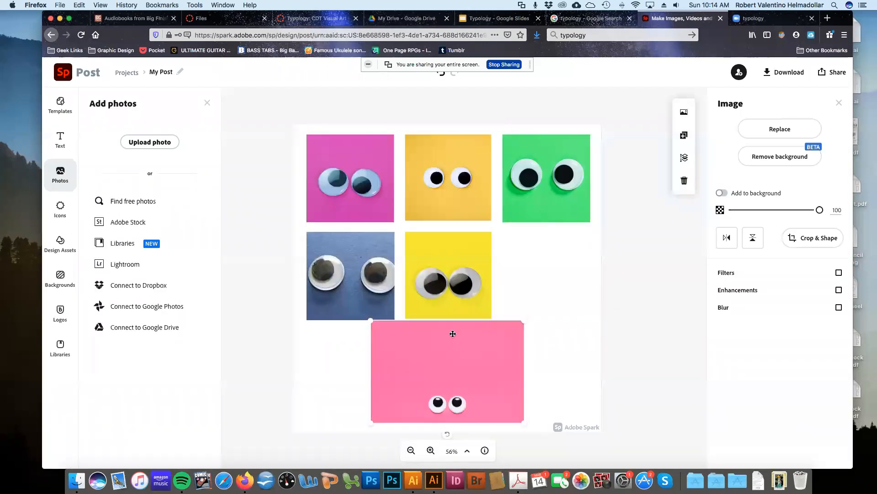
# Move the new light pink photo up to the second row and crop it to the Square 1:1 ratio, with its eyes centred horizontally
pyautogui.moveTo(488, 346); pyautogui.dragTo(528, 263)
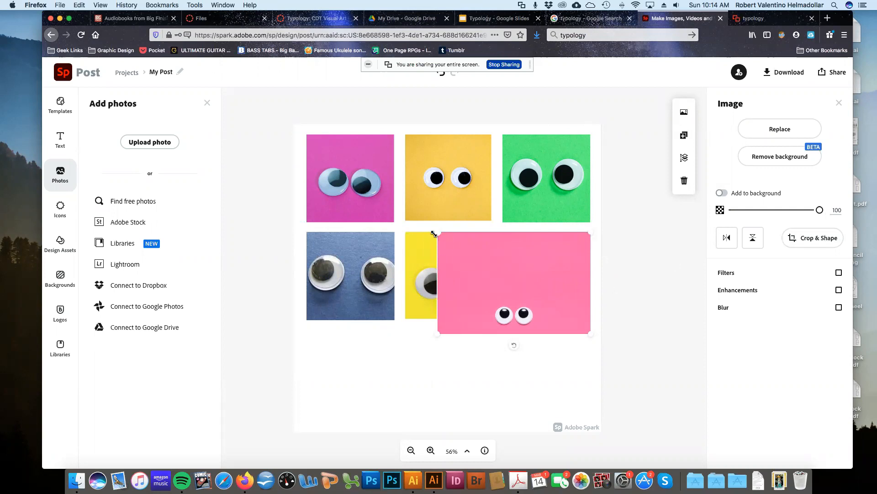
pyautogui.click(811, 240)
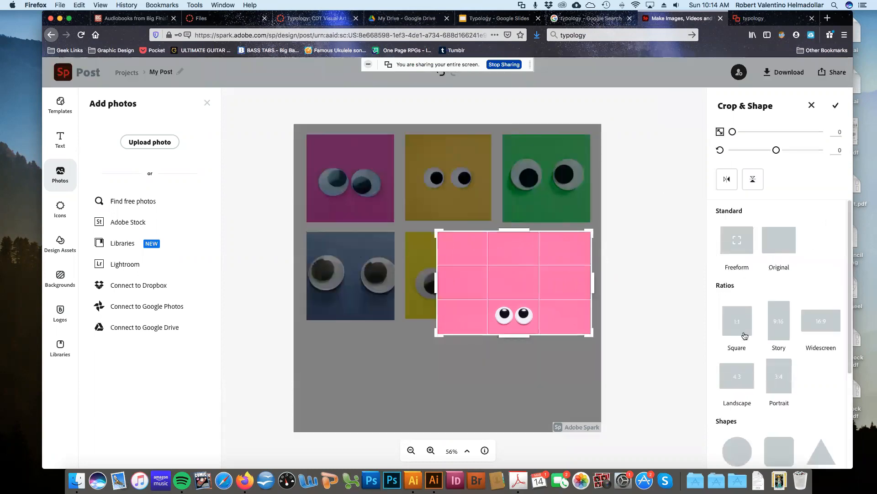
pyautogui.click(738, 327)
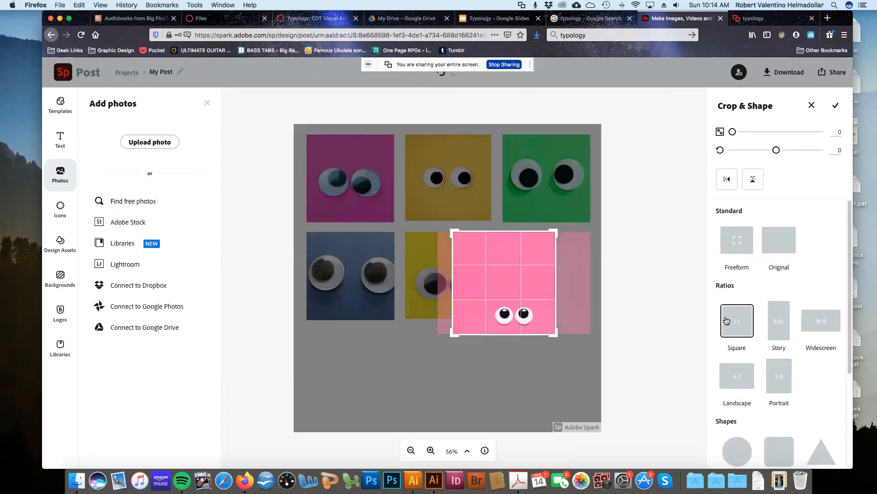
pyautogui.moveTo(542, 286); pyautogui.dragTo(524, 286)
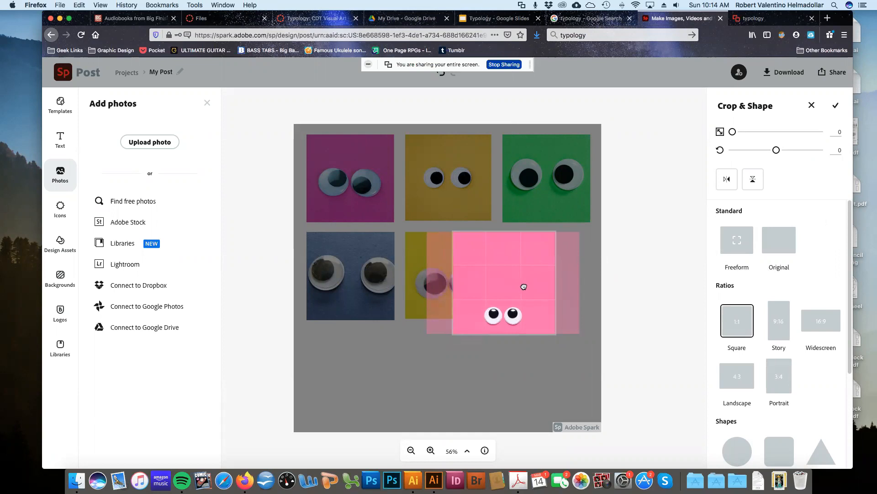
pyautogui.moveTo(524, 286); pyautogui.dragTo(524, 286)
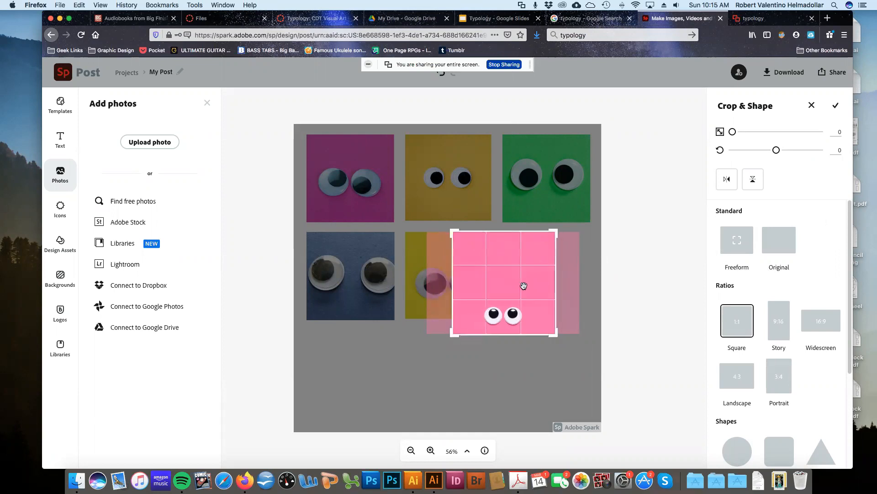
pyautogui.click(540, 366)
# Shrink the light pink photo to the size of the green one and align it directly beneath it
pyautogui.moveTo(528, 296); pyautogui.dragTo(567, 293)
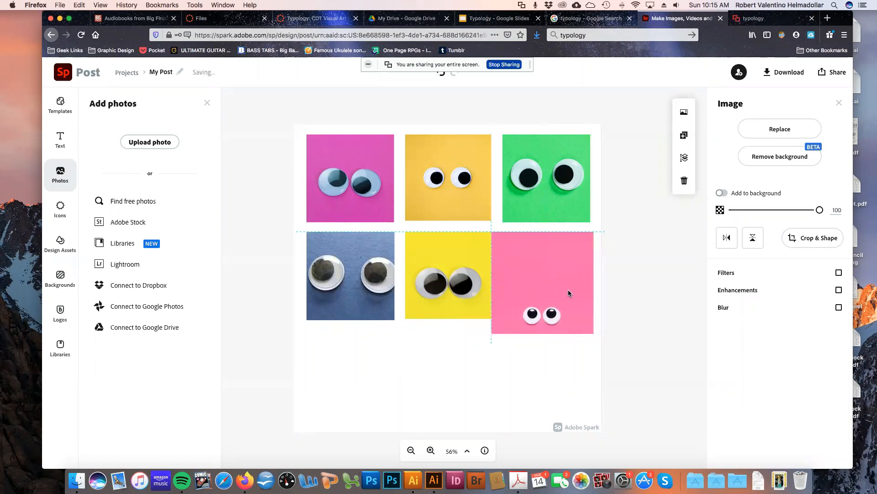
pyautogui.moveTo(490, 333); pyautogui.dragTo(506, 320)
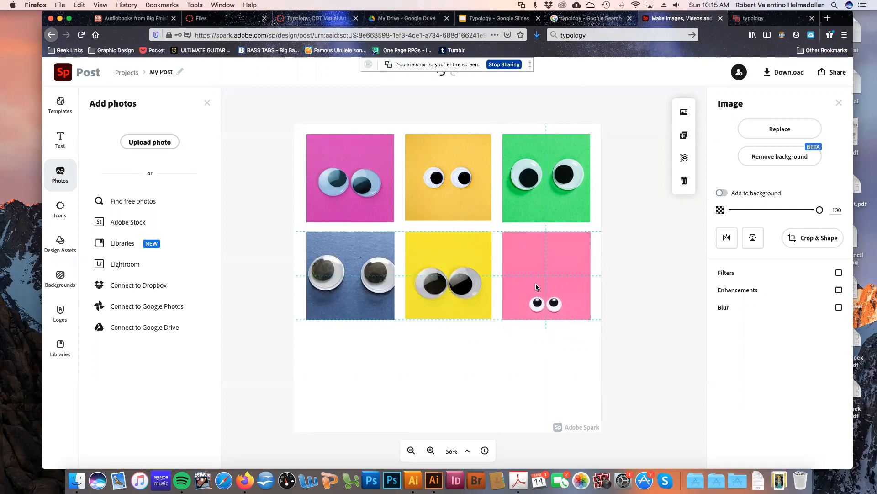
pyautogui.click(542, 372)
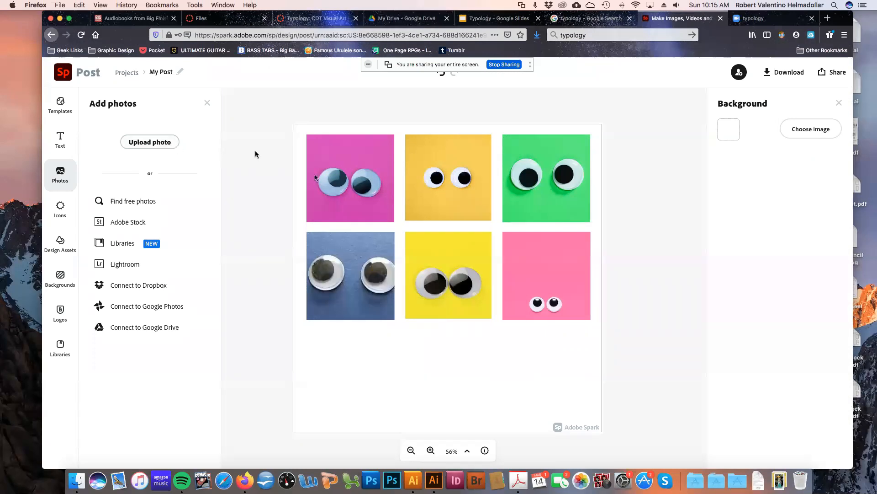
pyautogui.click(159, 144)
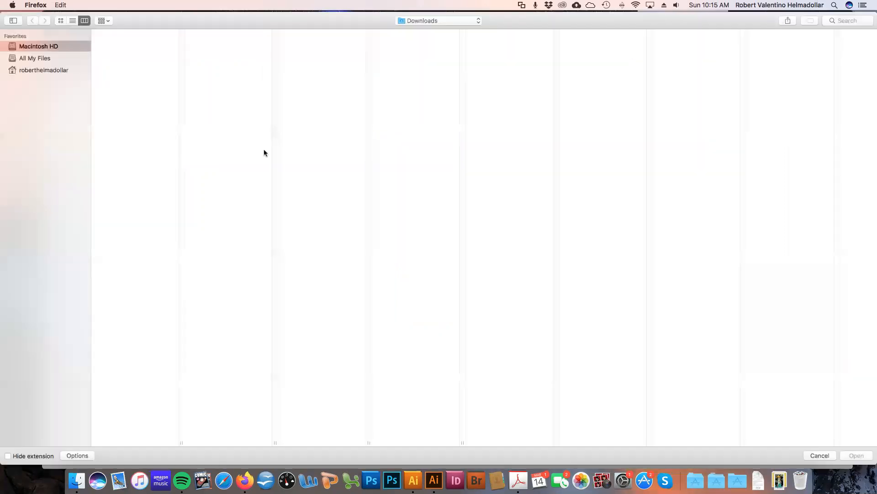
pyautogui.scroll(-5, 426, 244)
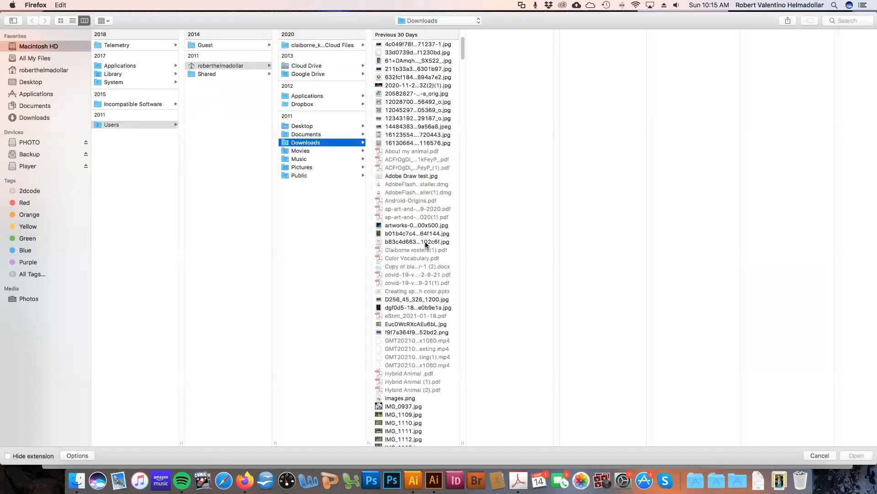
pyautogui.scroll(-20, 426, 244)
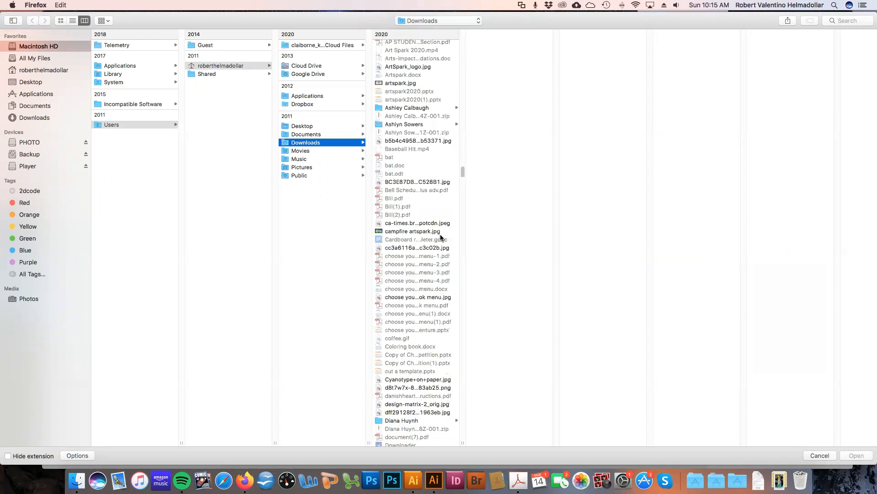
pyautogui.scroll(-20, 448, 234)
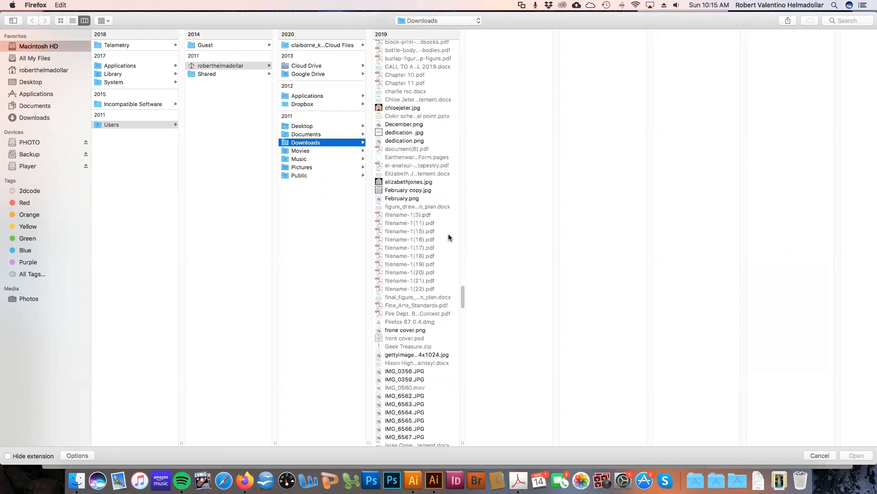
pyautogui.scroll(-20, 449, 235)
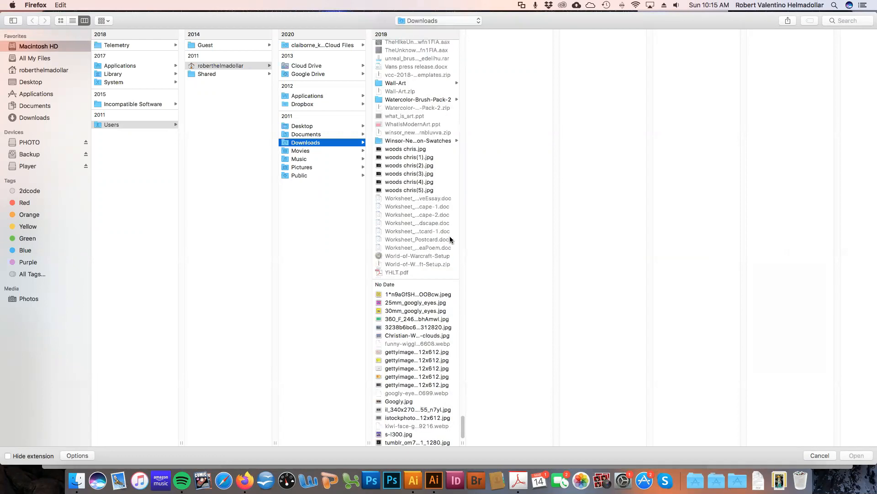
pyautogui.click(412, 336)
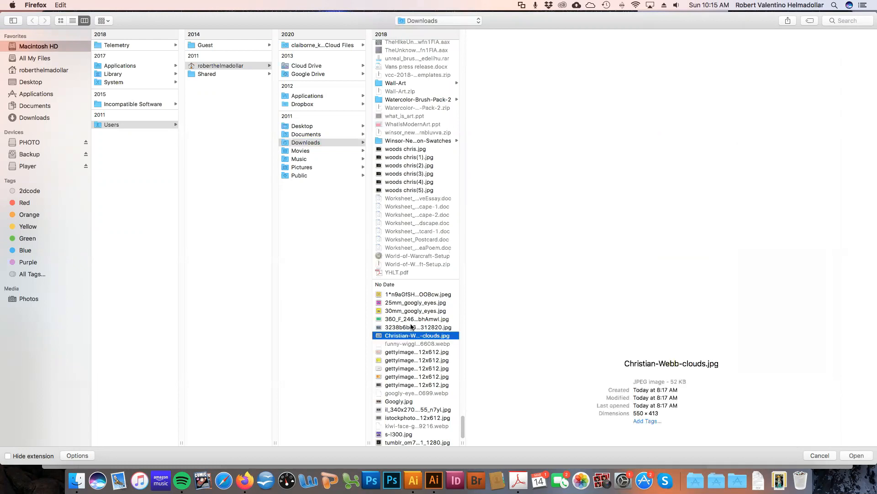
pyautogui.click(411, 327)
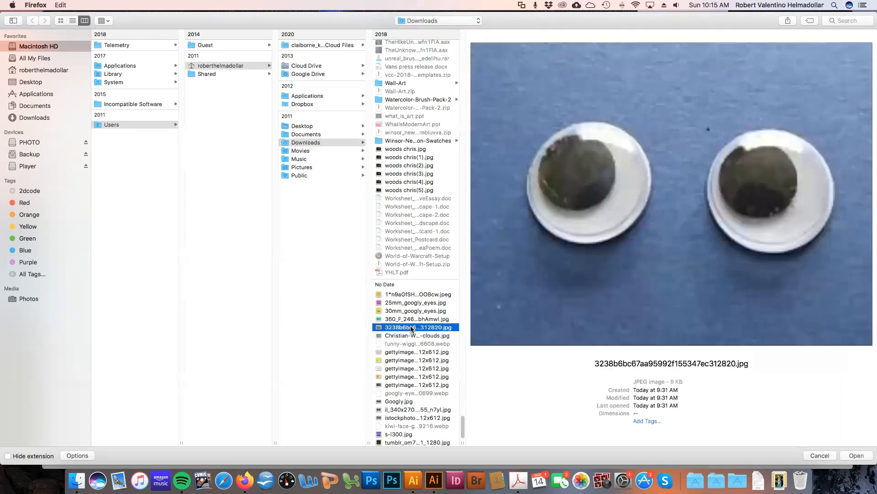
pyautogui.click(404, 353)
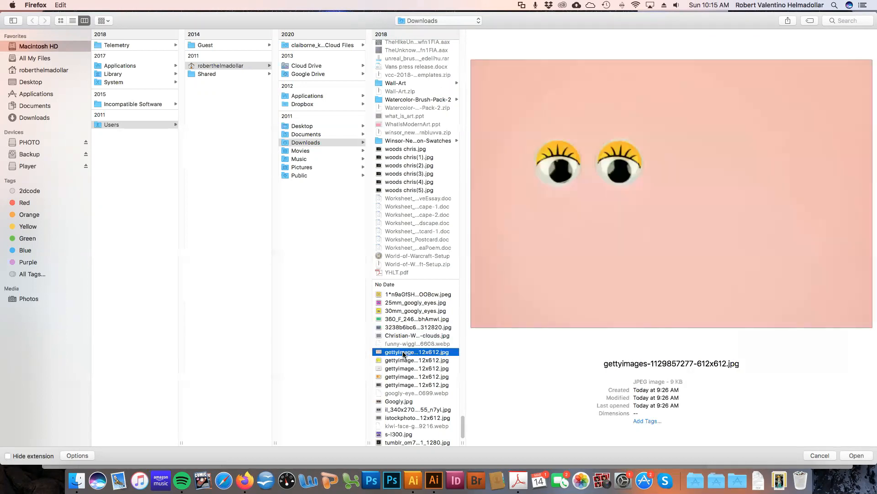
pyautogui.click(403, 361)
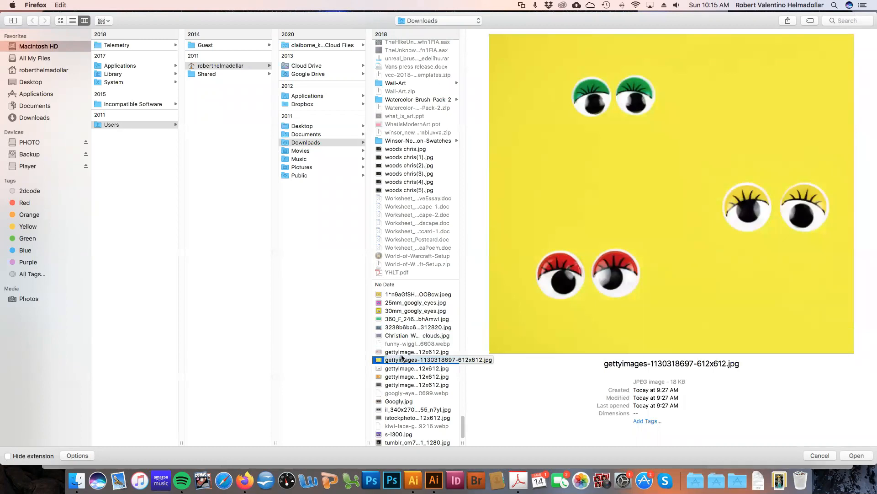
pyautogui.click(403, 355)
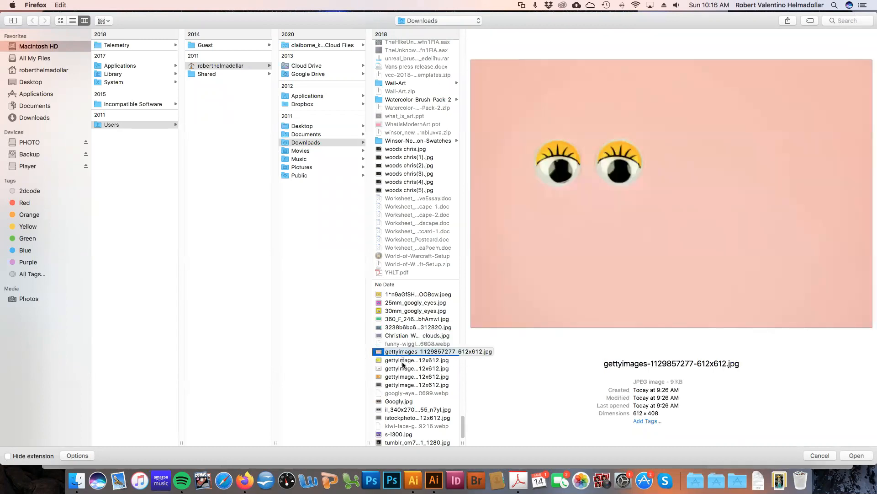
pyautogui.click(403, 367)
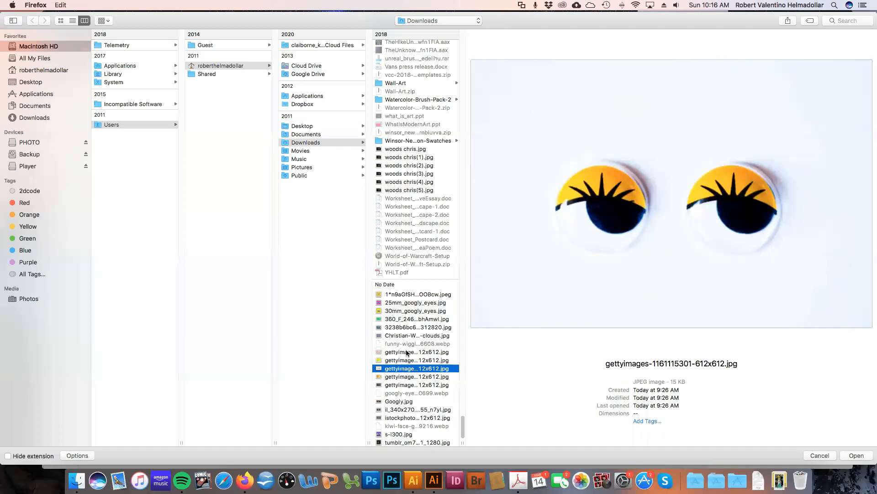
pyautogui.click(406, 354)
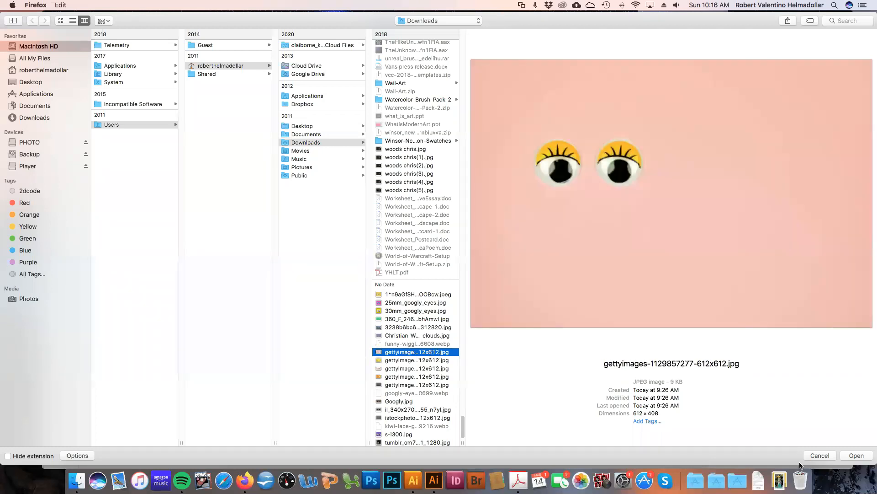
pyautogui.click(854, 455)
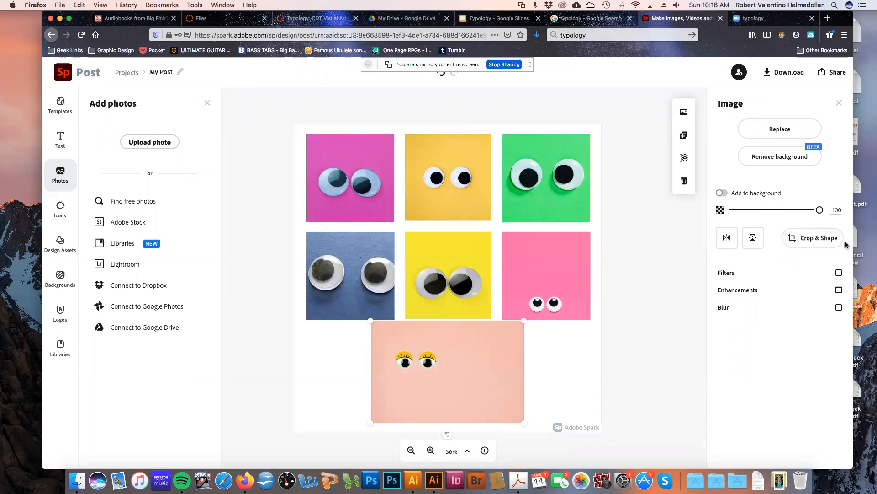
# Crop the new peach photo to the Square 1:1 ratio and enlarge it to nearly double its size
pyautogui.click(825, 240)
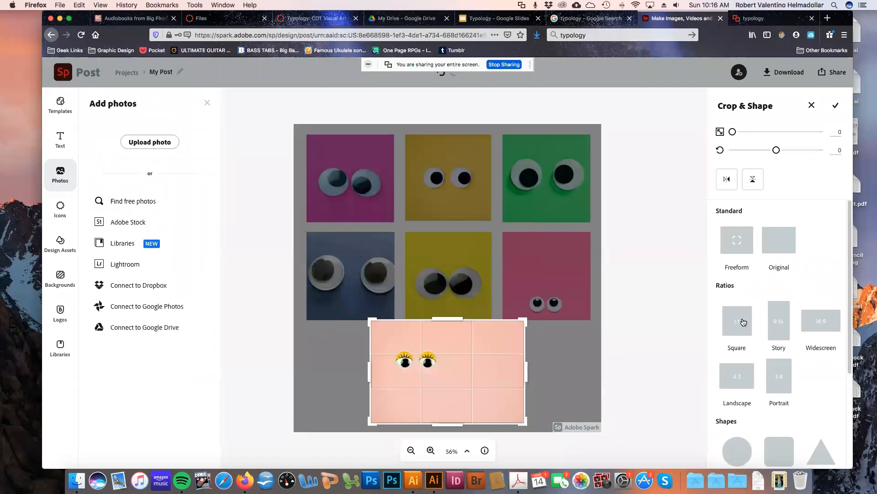
pyautogui.click(743, 321)
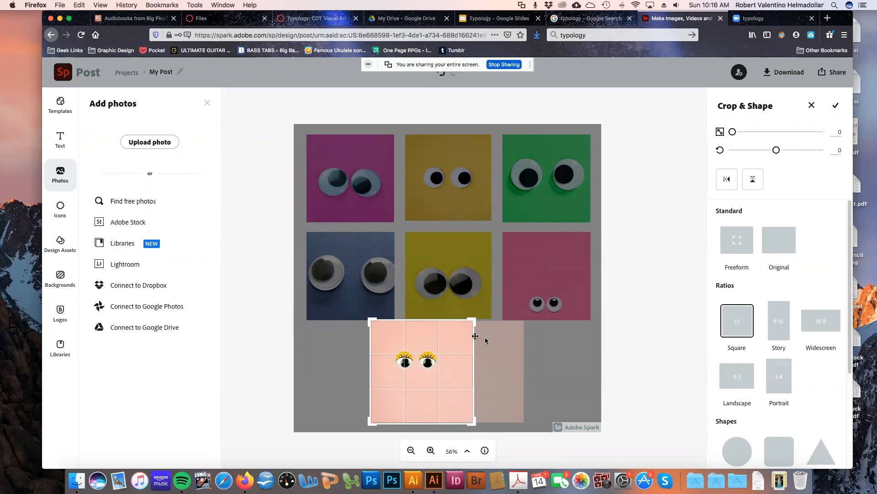
pyautogui.click(512, 342)
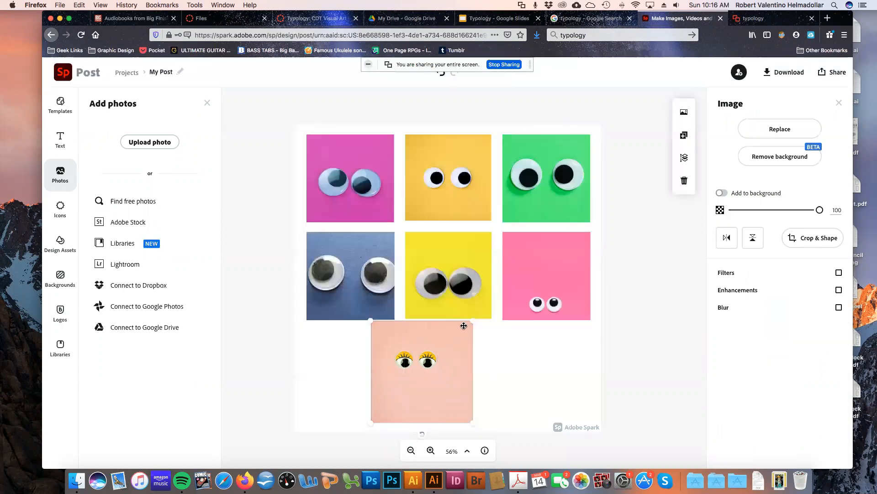
pyautogui.moveTo(474, 321); pyautogui.dragTo(575, 257)
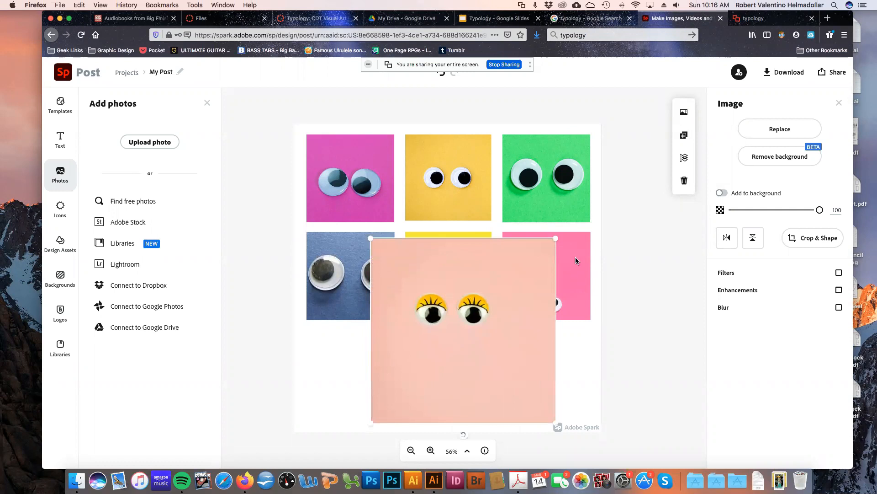
# Crop the peach photo tighter with a freeform crop, then the Square 1:1 ratio, centring the eyes horizontally in the frame
pyautogui.click(805, 240)
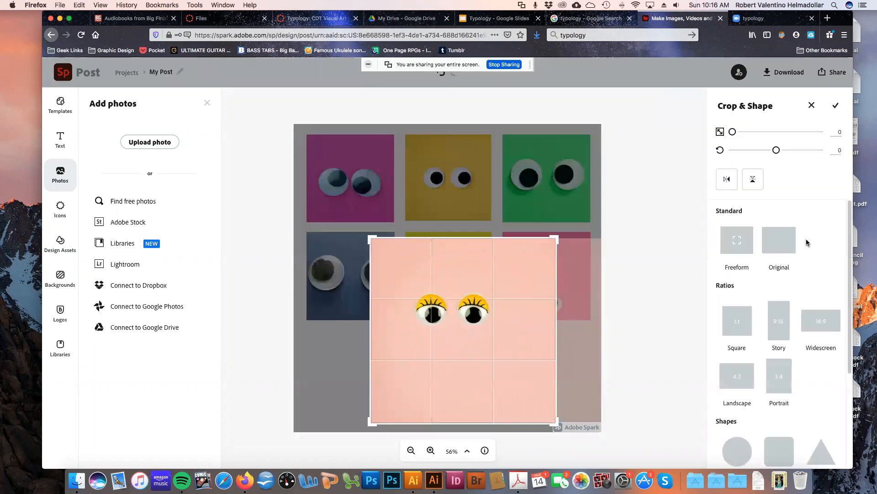
pyautogui.click(726, 328)
pyautogui.click(732, 244)
pyautogui.moveTo(554, 236); pyautogui.dragTo(511, 255)
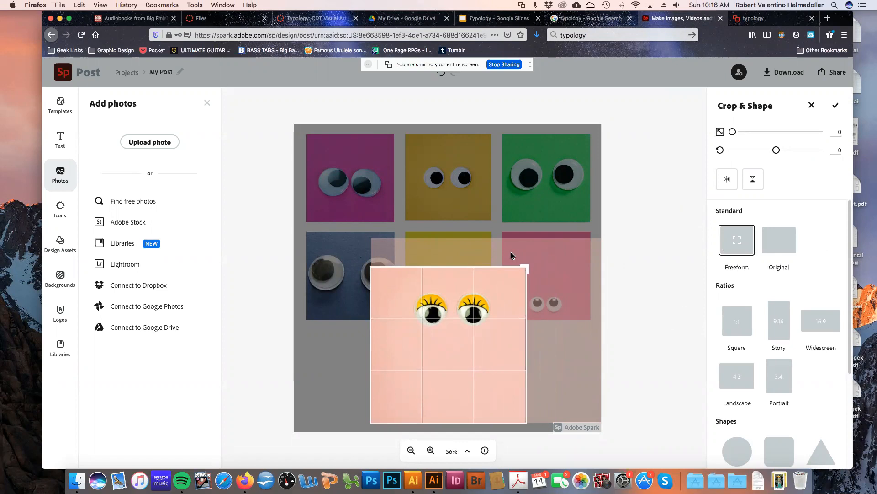
pyautogui.moveTo(512, 255); pyautogui.dragTo(513, 255)
pyautogui.moveTo(450, 426); pyautogui.dragTo(447, 413)
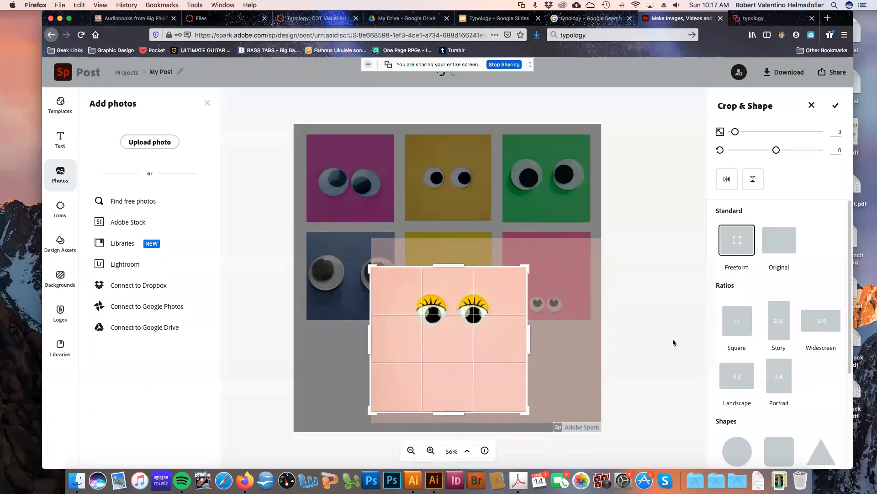
pyautogui.click(736, 323)
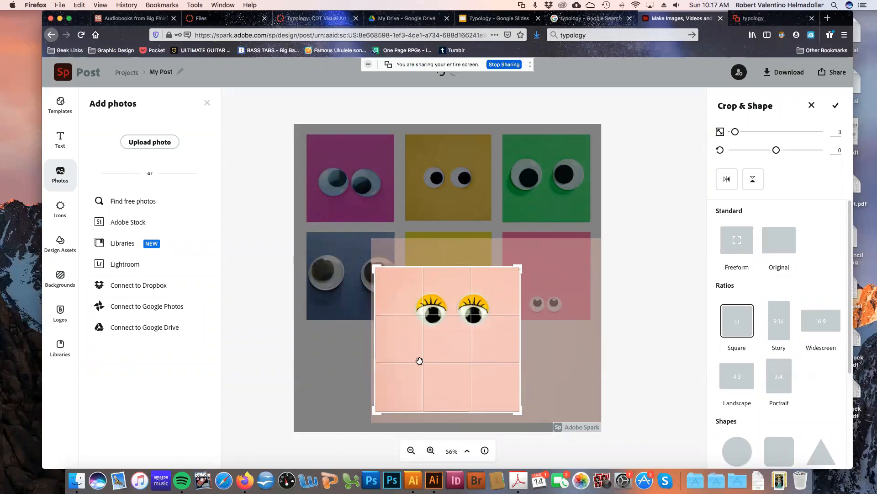
pyautogui.moveTo(384, 383); pyautogui.dragTo(348, 396)
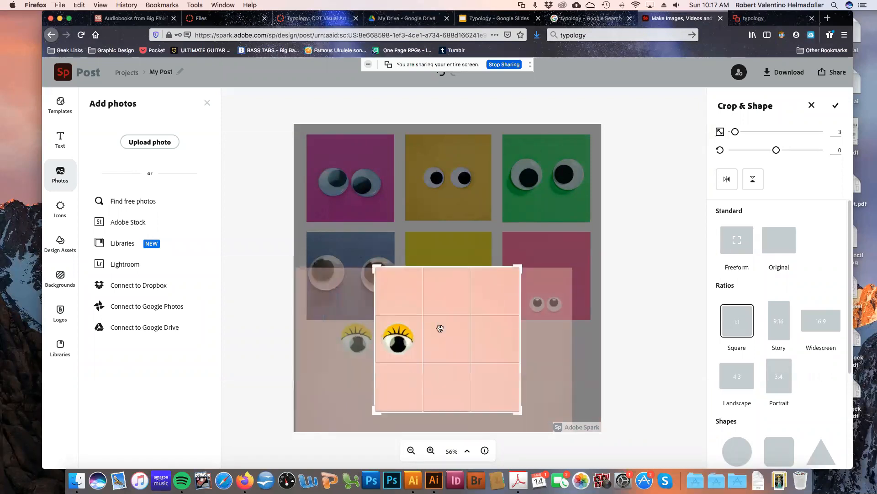
pyautogui.moveTo(430, 333); pyautogui.dragTo(500, 309)
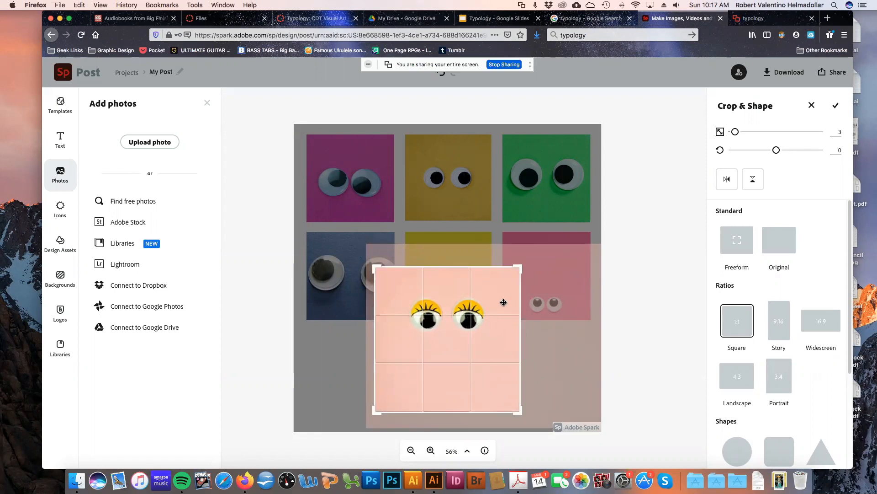
pyautogui.press('Return')
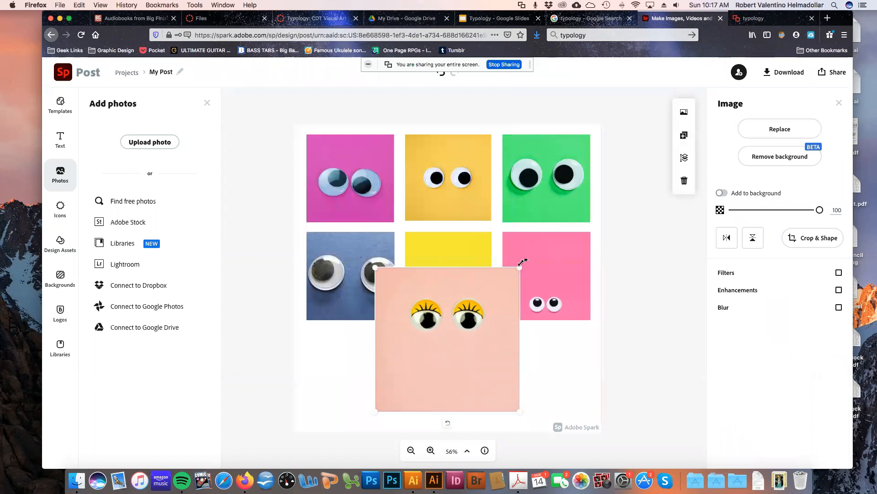
# Shrink the peach photo to the size of the blue one and align it directly beneath it in the third row
pyautogui.moveTo(519, 268); pyautogui.dragTo(393, 332)
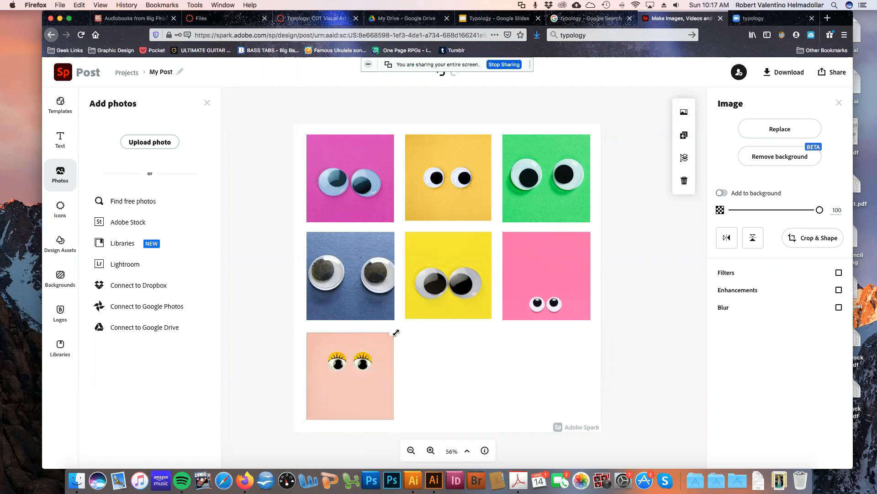
pyautogui.moveTo(395, 332); pyautogui.dragTo(397, 332)
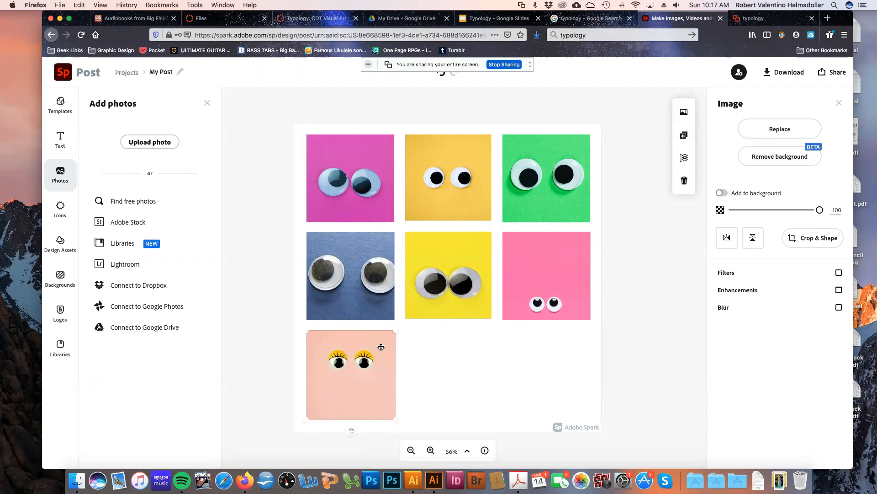
pyautogui.moveTo(379, 347)
pyautogui.mouseDown()
pyautogui.moveTo(379, 336)
pyautogui.moveTo(380, 351)
pyautogui.mouseUp()
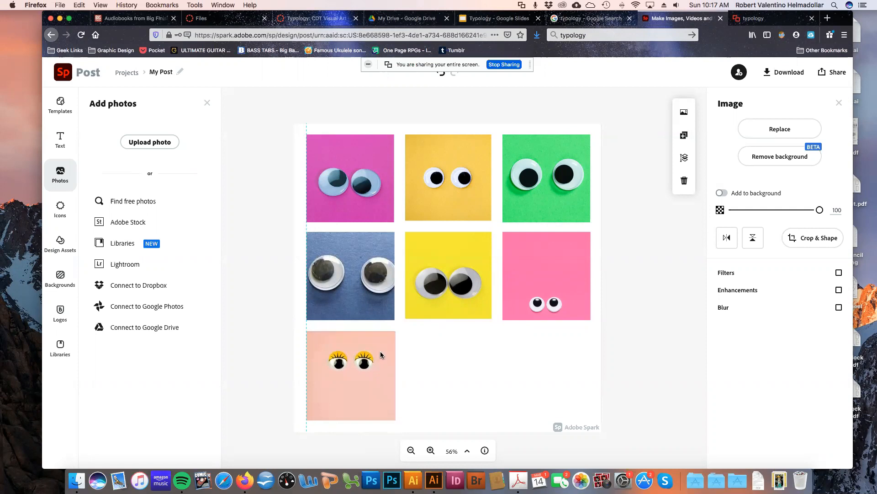
pyautogui.click(483, 371)
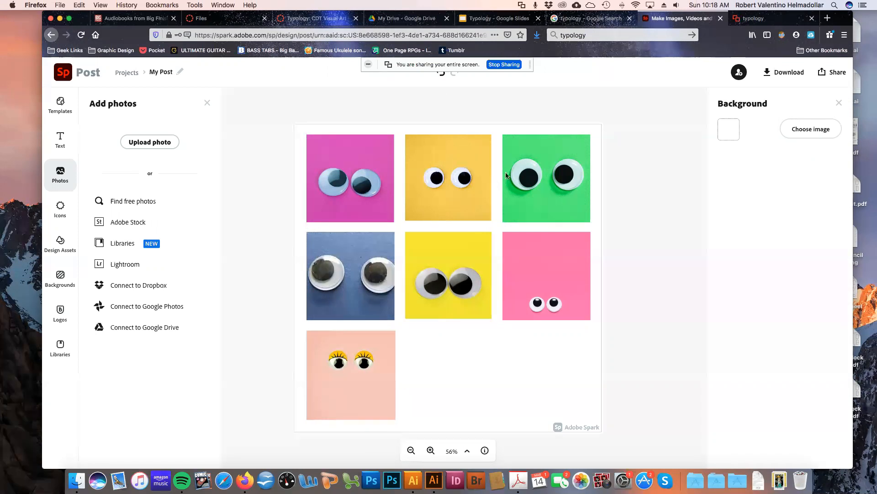
# Move the orange photo to the last slot of the first row and the green photo to the last slot of the third row
pyautogui.moveTo(535, 185); pyautogui.dragTo(446, 245)
pyautogui.moveTo(462, 173); pyautogui.dragTo(551, 172)
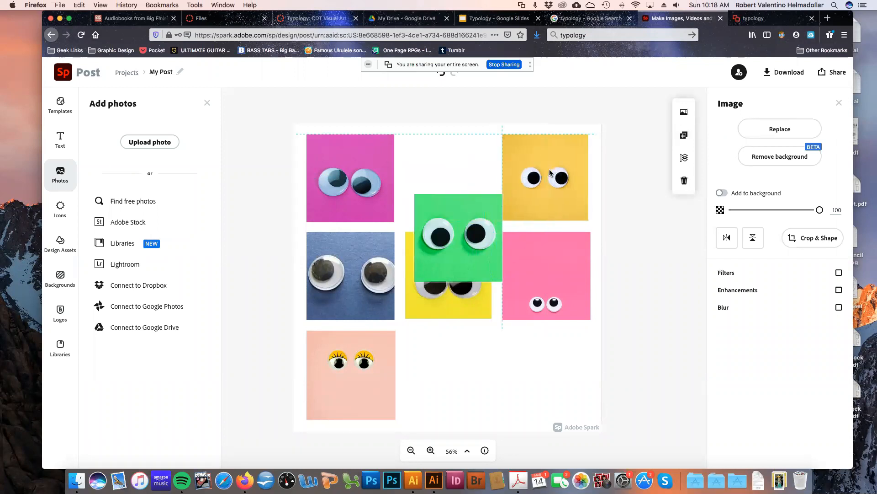
pyautogui.moveTo(477, 205); pyautogui.dragTo(473, 355)
pyautogui.rightClick(483, 357)
pyautogui.click(450, 347)
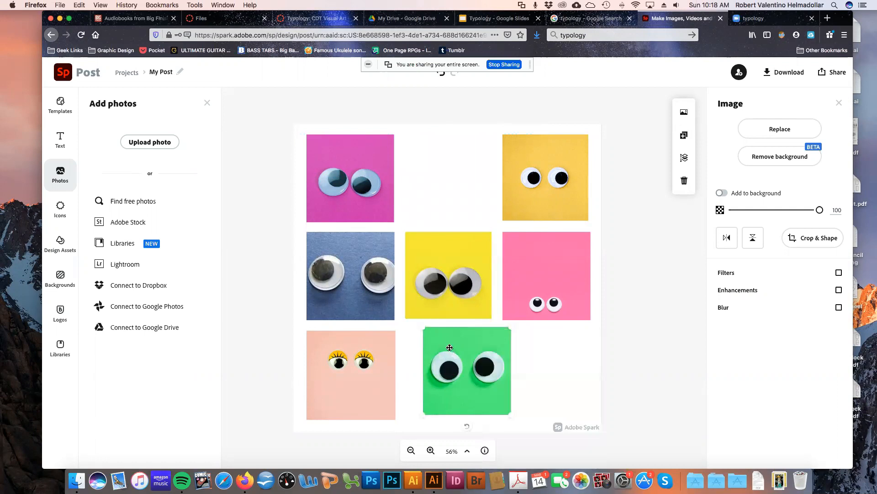
pyautogui.moveTo(442, 344)
pyautogui.mouseDown()
pyautogui.moveTo(432, 348)
pyautogui.moveTo(432, 337)
pyautogui.mouseUp()
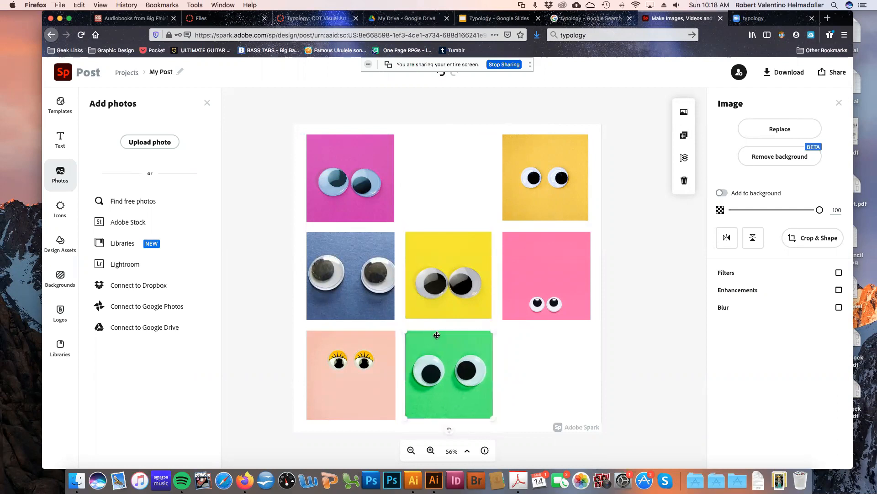
pyautogui.moveTo(369, 258)
pyautogui.mouseDown()
pyautogui.moveTo(457, 172)
pyautogui.moveTo(366, 238)
pyautogui.moveTo(366, 258)
pyautogui.mouseUp()
pyautogui.click(430, 180)
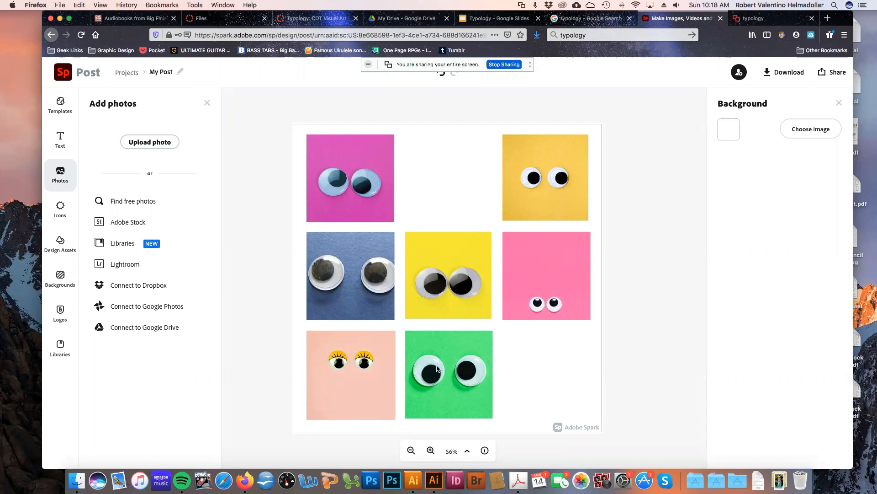
pyautogui.moveTo(453, 357); pyautogui.dragTo(546, 358)
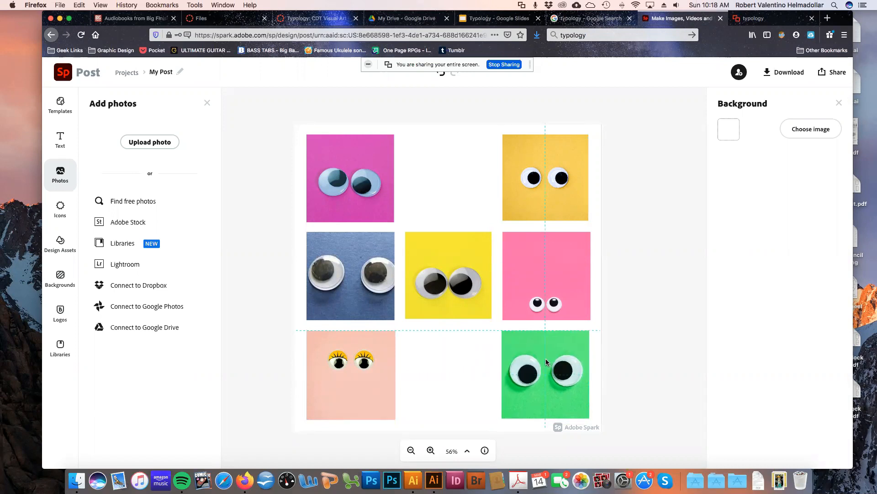
pyautogui.click(449, 407)
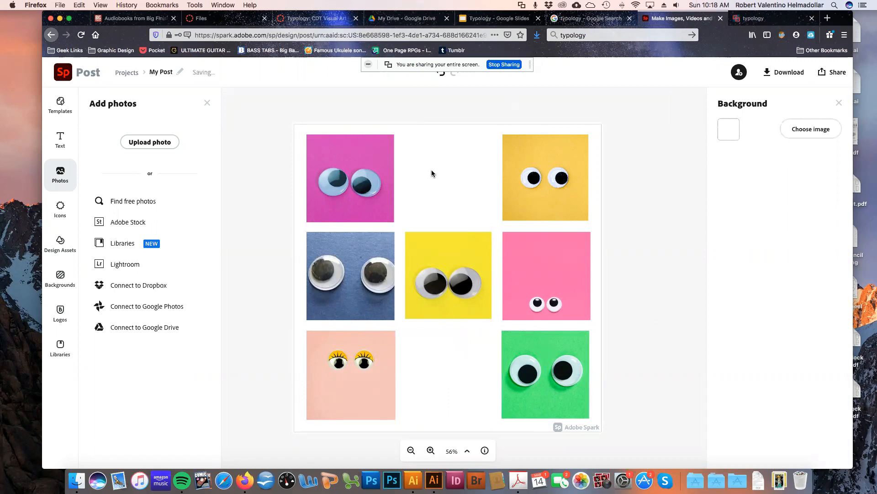
pyautogui.click(151, 143)
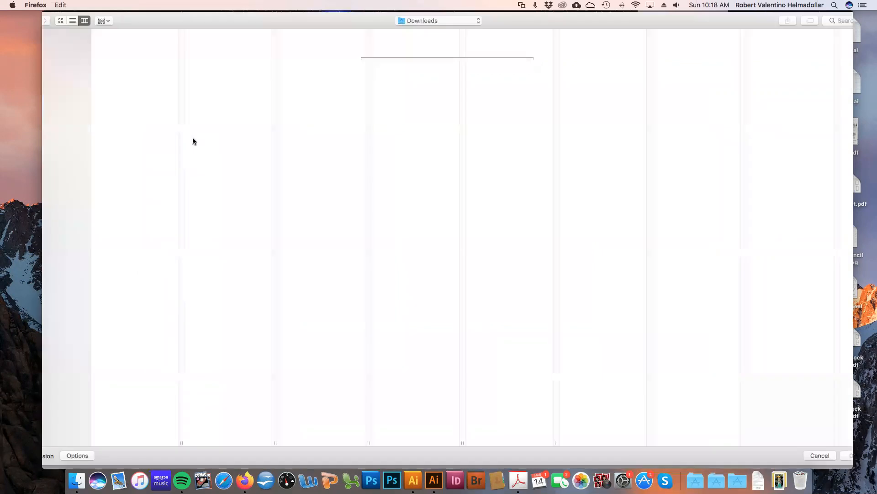
pyautogui.scroll(-15, 471, 324)
pyautogui.scroll(-15, 489, 324)
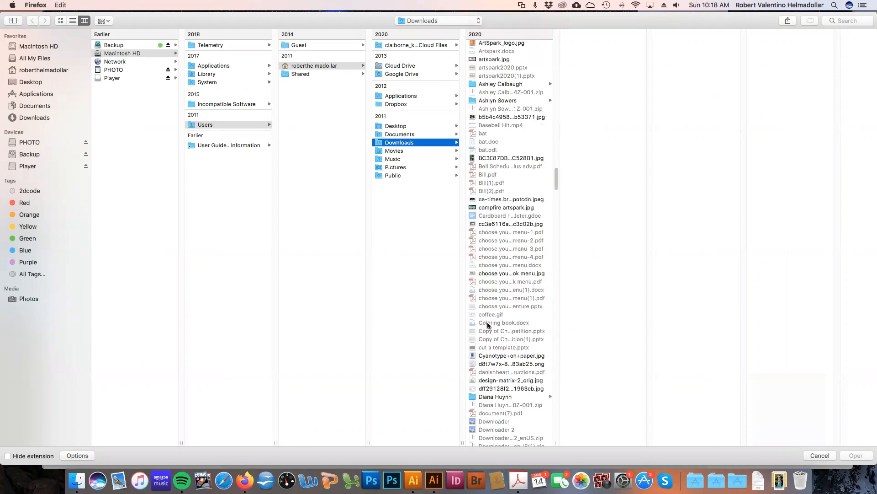
pyautogui.scroll(-20, 488, 325)
pyautogui.scroll(-20, 487, 325)
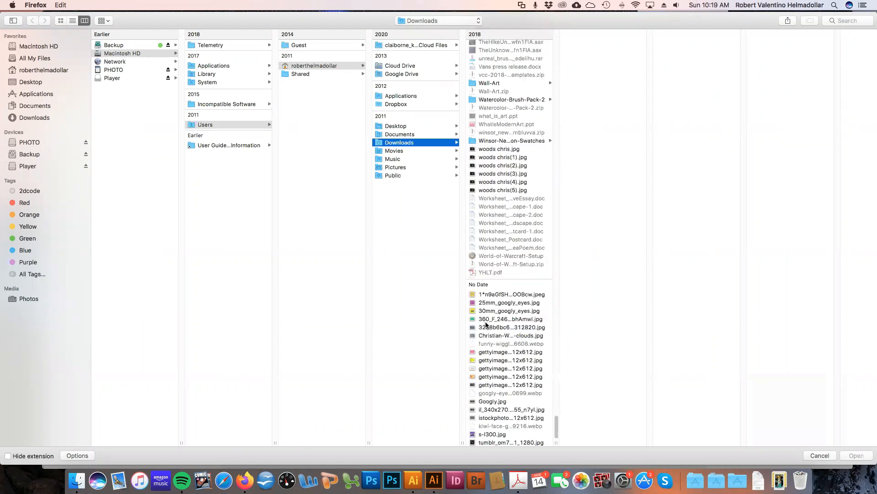
pyautogui.click(506, 385)
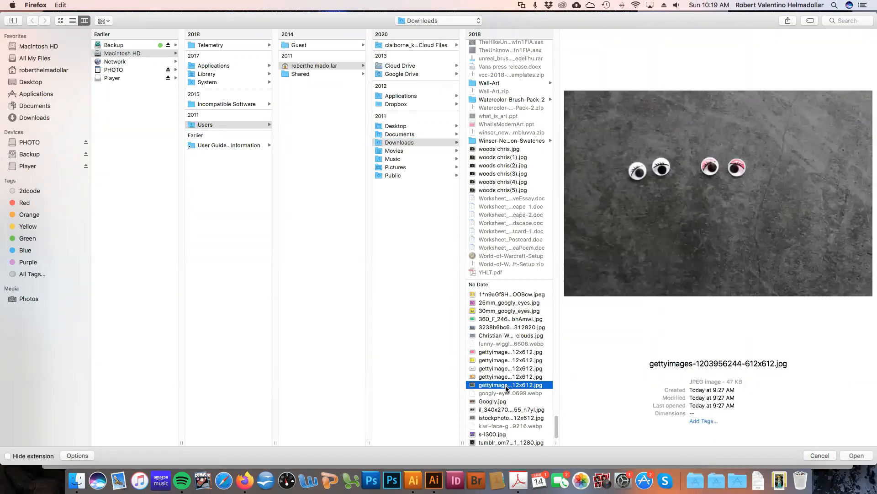
pyautogui.click(506, 377)
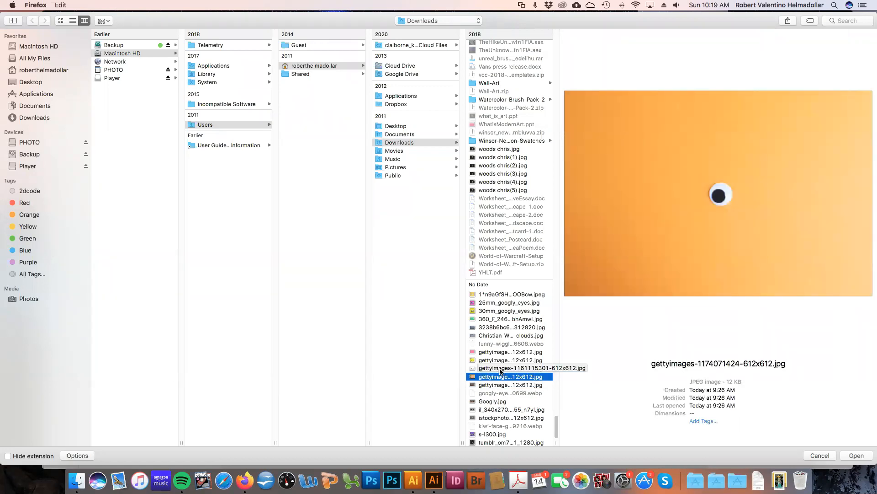
pyautogui.click(864, 459)
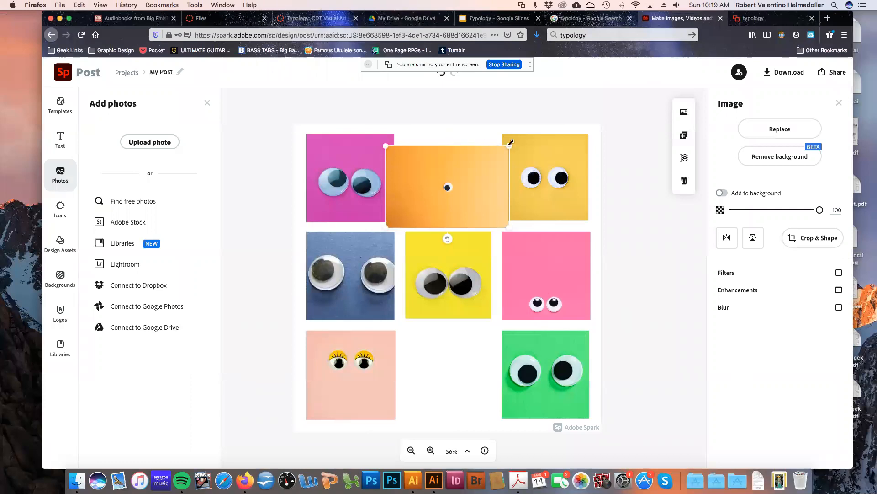
# Enlarge the single-eye orange photo to about two and a half times its size over the middle of the canvas
pyautogui.moveTo(510, 143); pyautogui.dragTo(621, 92)
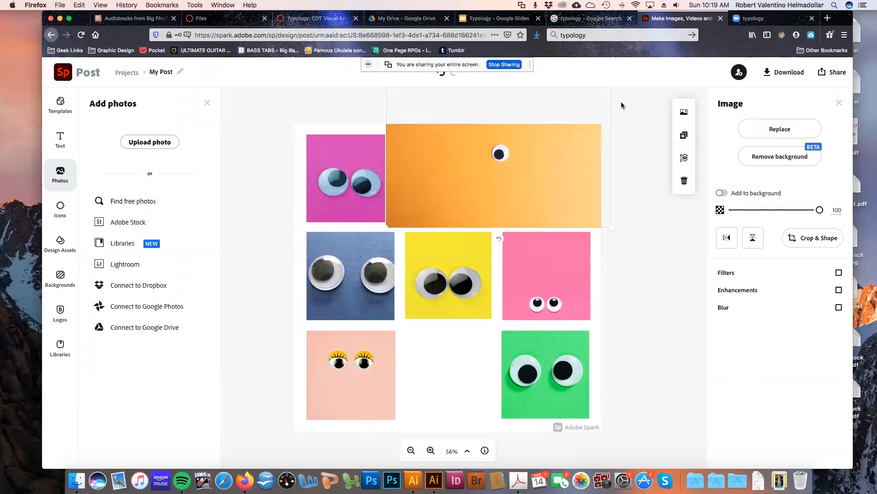
pyautogui.moveTo(496, 217); pyautogui.dragTo(425, 343)
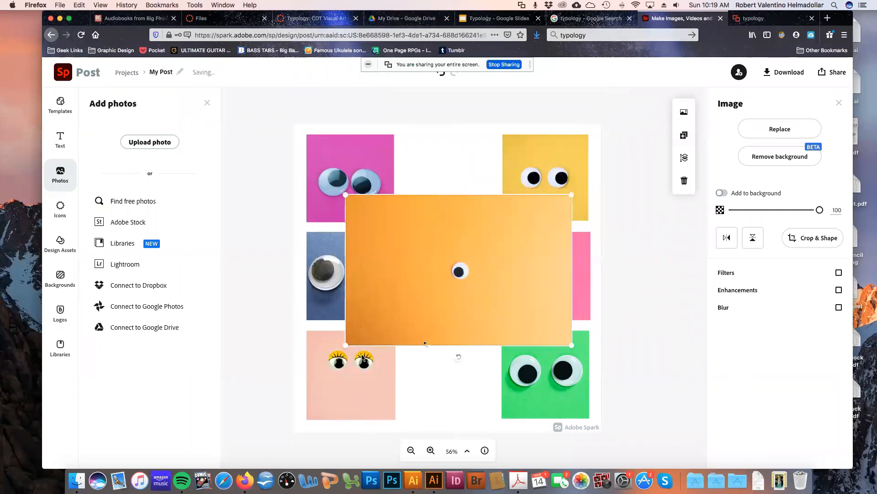
pyautogui.moveTo(345, 345); pyautogui.dragTo(260, 391)
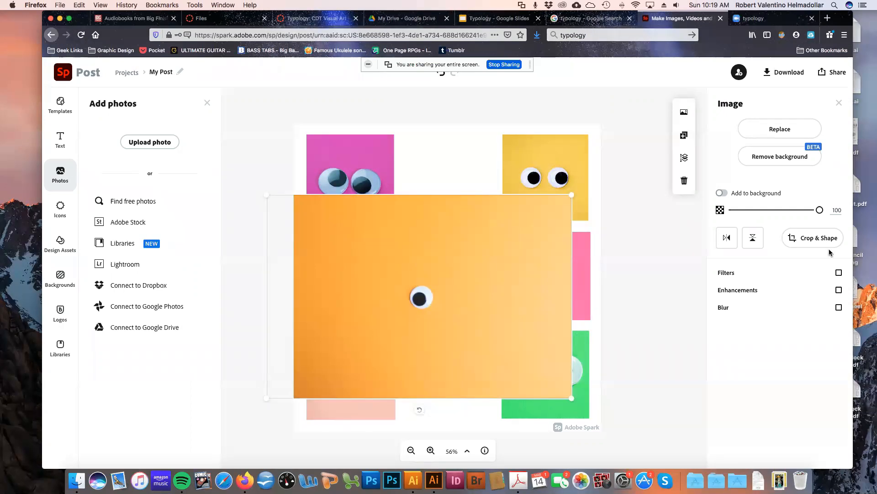
# Crop the single-eye orange photo to the Square 1:1 ratio, framing the eye off-centre towards the right edge
pyautogui.click(810, 237)
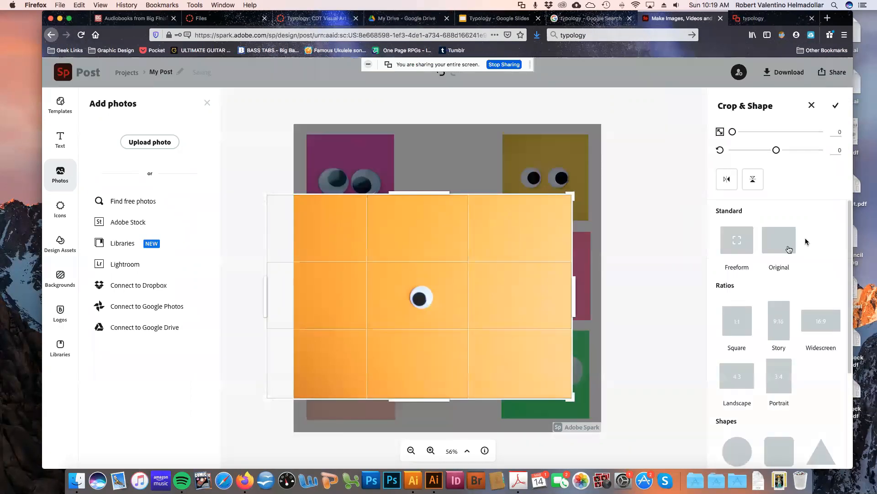
pyautogui.moveTo(575, 298); pyautogui.dragTo(485, 310)
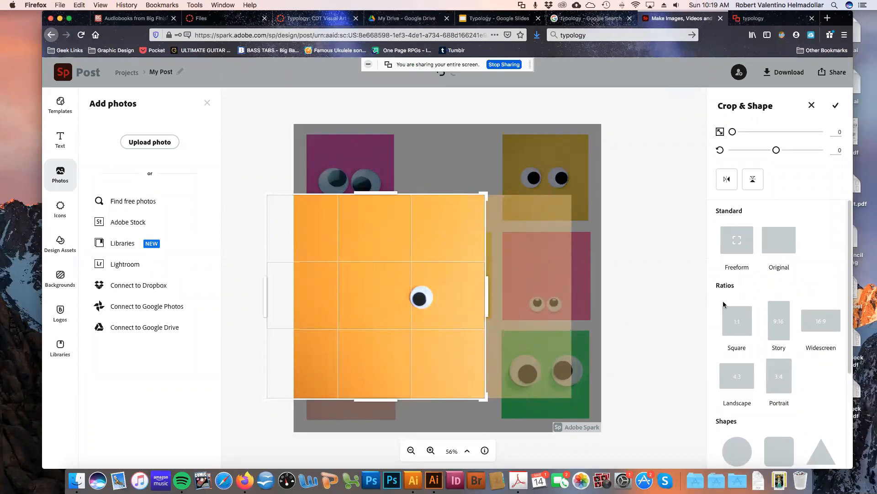
pyautogui.click(739, 317)
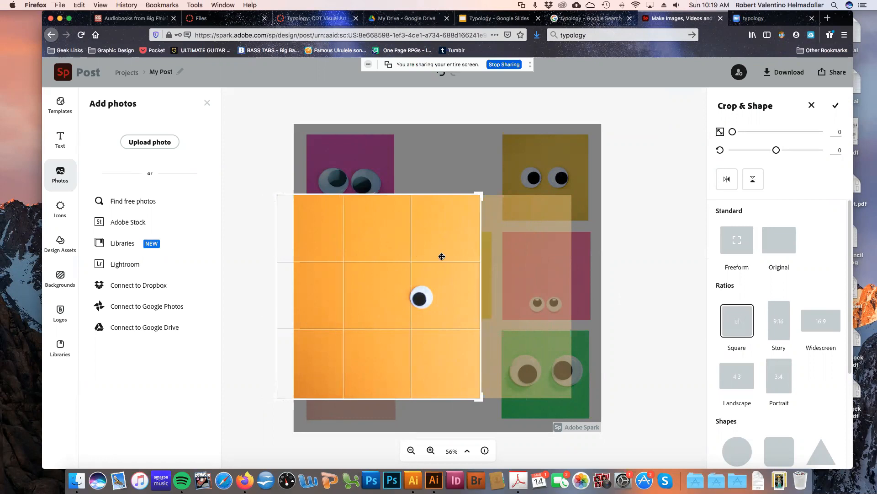
pyautogui.moveTo(441, 254); pyautogui.dragTo(484, 256)
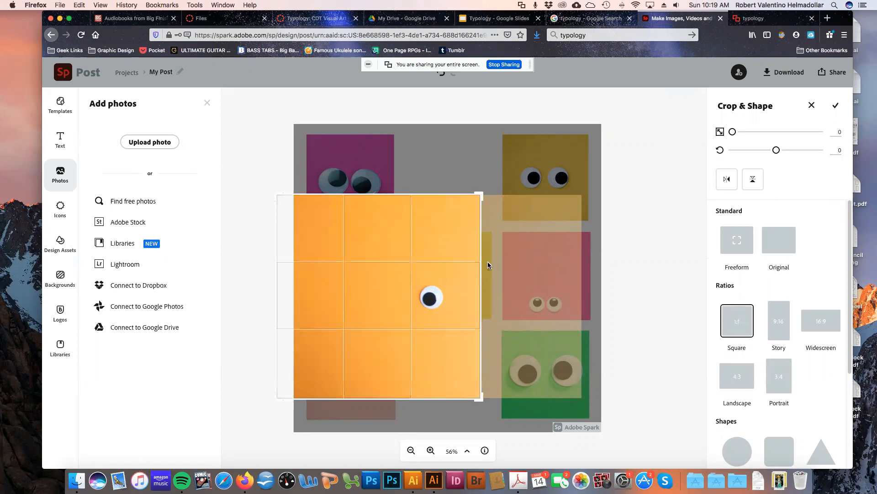
pyautogui.click(491, 261)
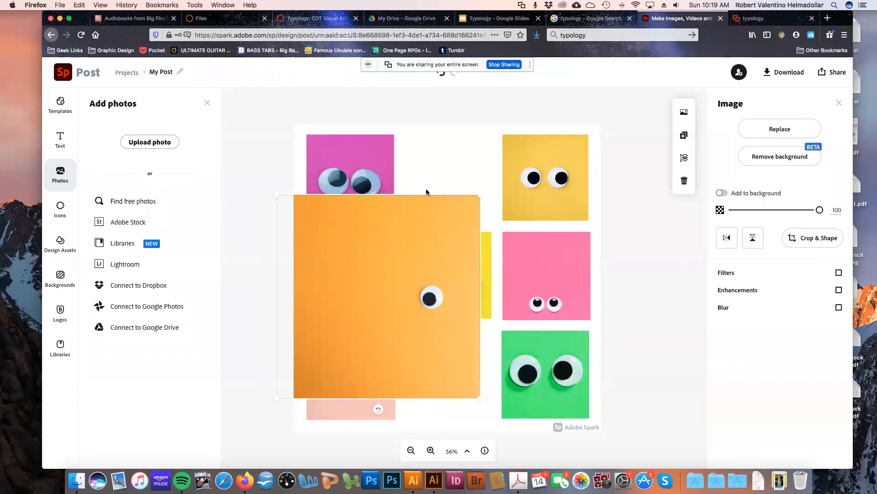
# Shrink the single-eye orange photo to the size of its neighbours and fit it into the middle slot of the third row
pyautogui.moveTo(392, 203); pyautogui.dragTo(482, 194)
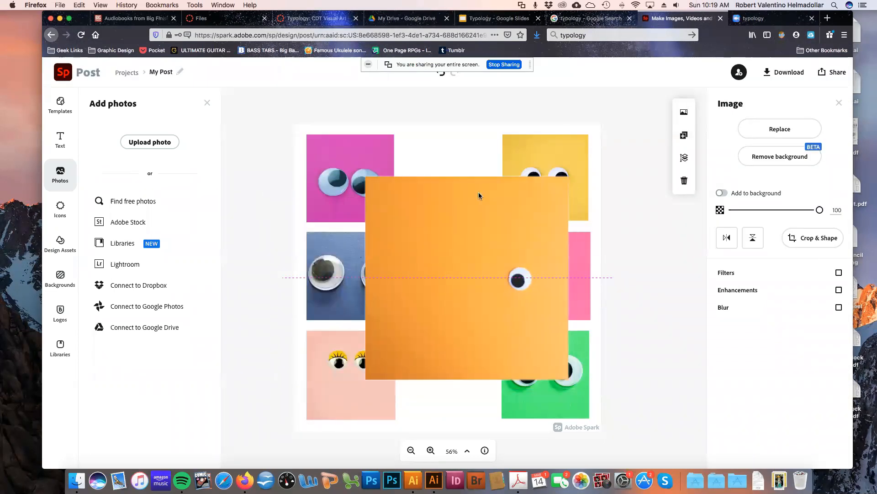
pyautogui.moveTo(568, 179); pyautogui.dragTo(452, 338)
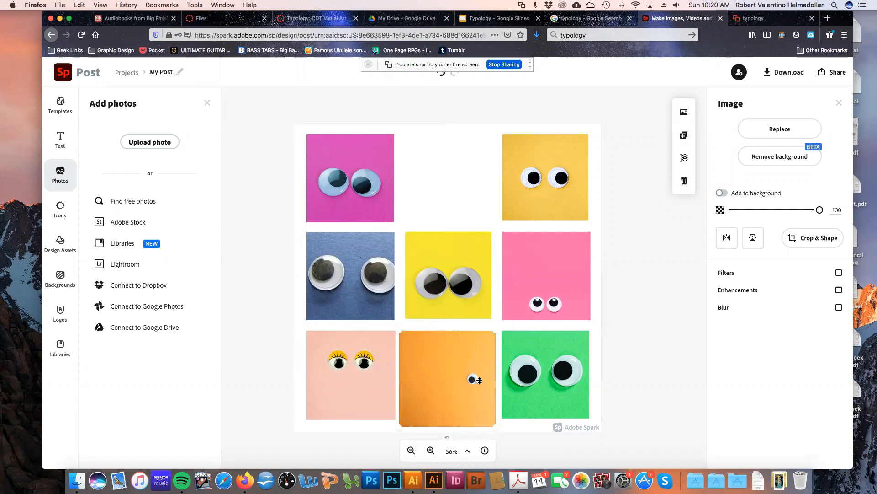
pyautogui.moveTo(494, 426)
pyautogui.mouseDown()
pyautogui.moveTo(484, 415)
pyautogui.moveTo(493, 420)
pyautogui.mouseUp()
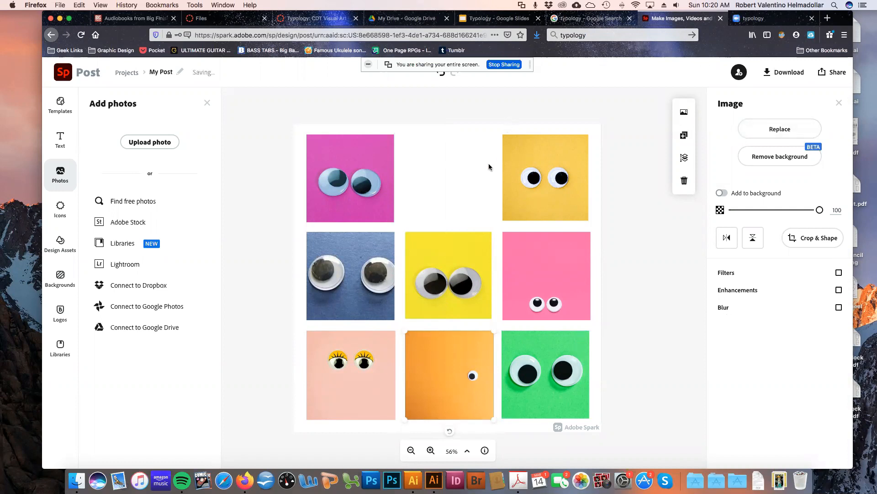
# Enlarge the magenta photo slightly, then trim its bottom edge with a freeform crop and apply the Square 1:1 ratio
pyautogui.click(461, 257)
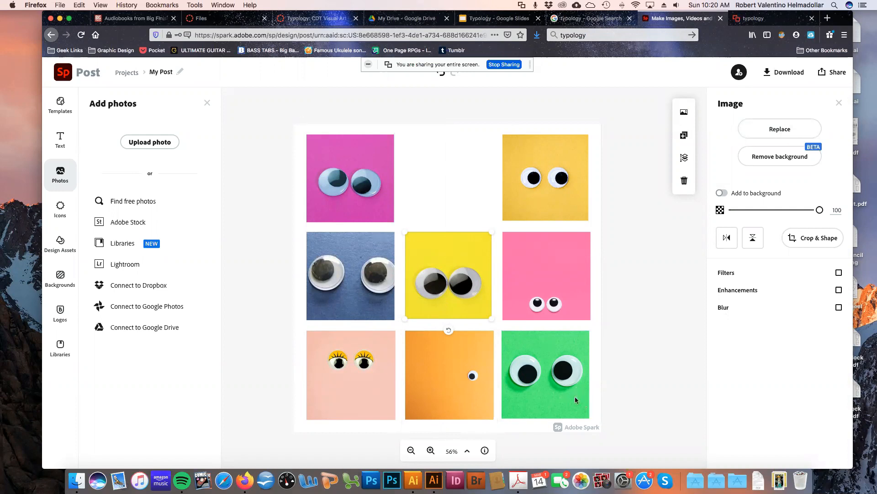
pyautogui.click(374, 186)
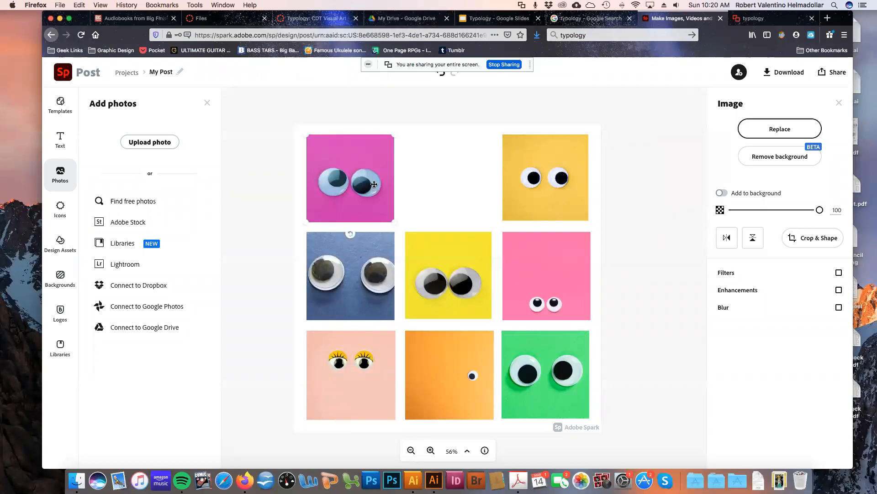
pyautogui.moveTo(394, 134); pyautogui.dragTo(410, 123)
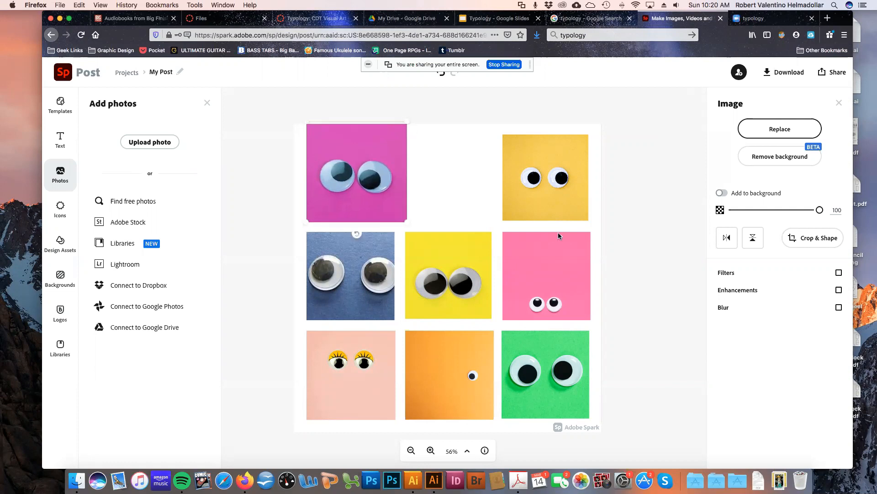
pyautogui.click(806, 238)
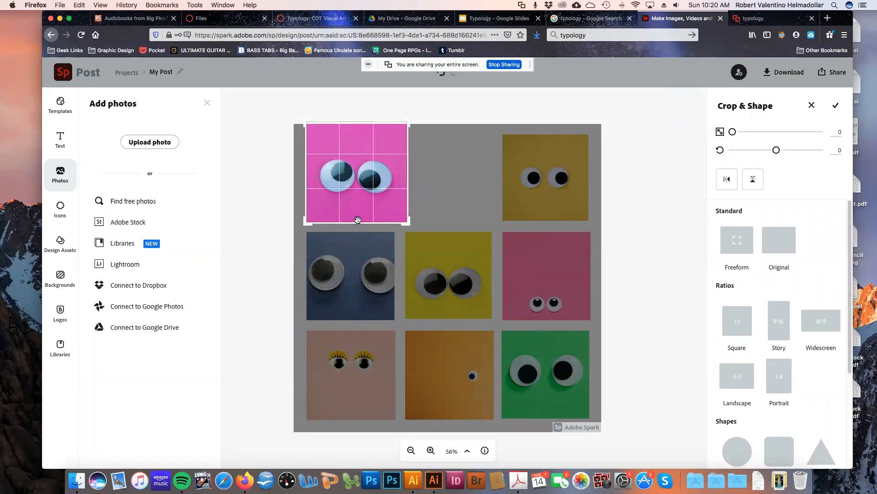
pyautogui.click(738, 243)
pyautogui.moveTo(358, 224); pyautogui.dragTo(358, 214)
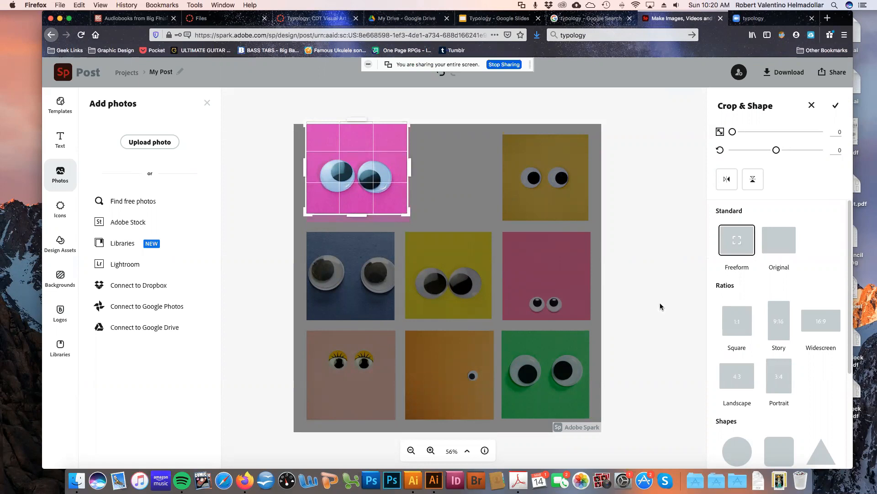
pyautogui.click(737, 319)
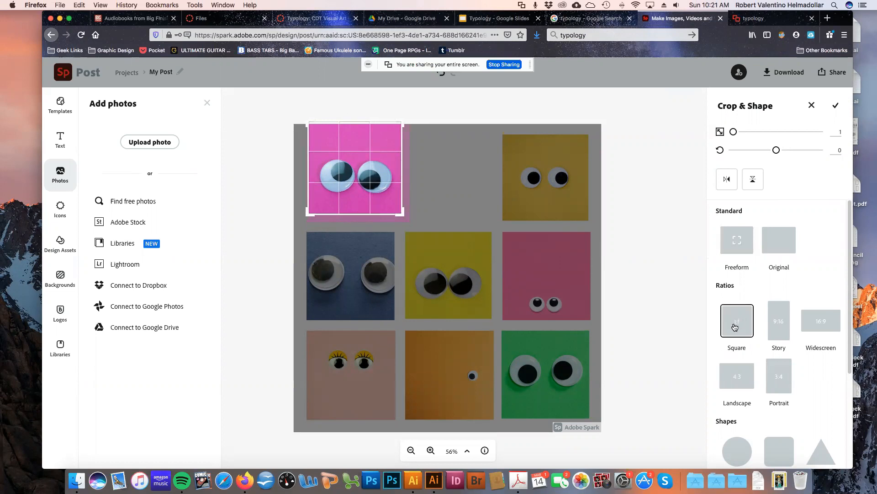
pyautogui.click(499, 220)
# Move the magenta photo back into the first slot of the first row and shrink it to about the blue photo's width
pyautogui.moveTo(376, 186); pyautogui.dragTo(374, 192)
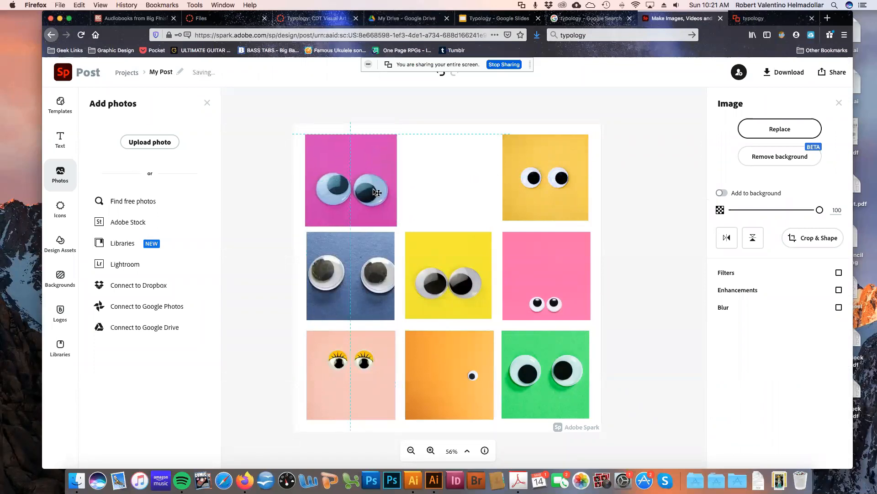
pyautogui.moveTo(396, 225); pyautogui.dragTo(395, 224)
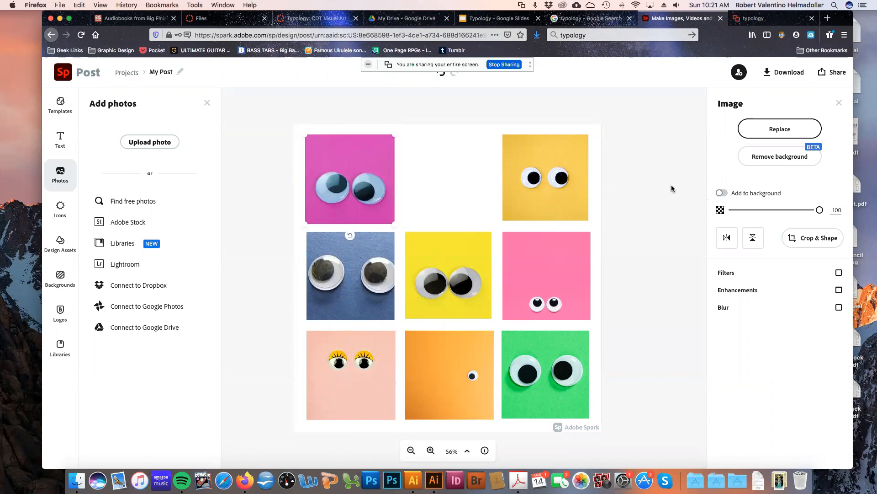
pyautogui.click(649, 189)
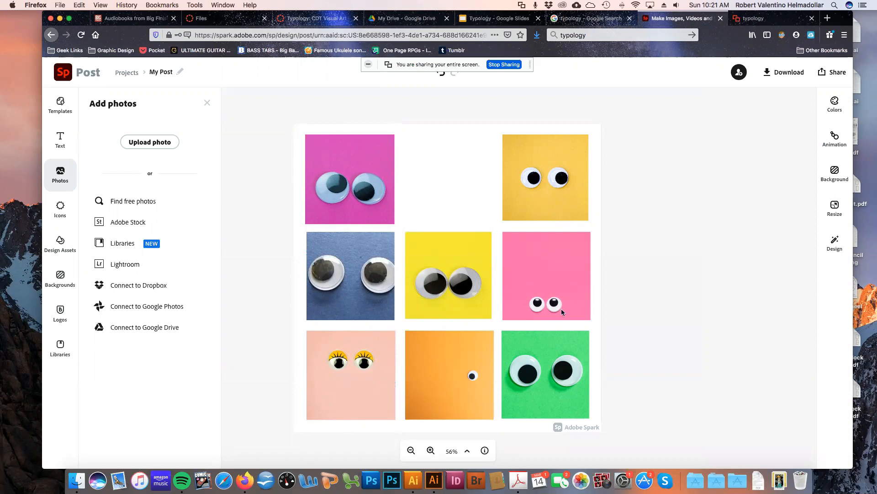
# Enlarge the green photo slightly so its right edge lines up with the pink photo above it
pyautogui.click(543, 377)
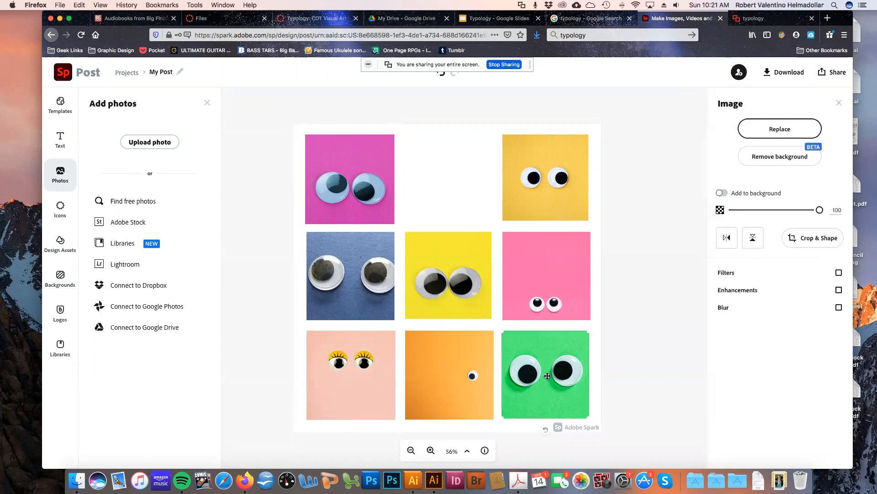
pyautogui.moveTo(588, 331)
pyautogui.mouseDown()
pyautogui.moveTo(652, 278)
pyautogui.moveTo(631, 284)
pyautogui.moveTo(586, 325)
pyautogui.mouseUp()
pyautogui.click(648, 321)
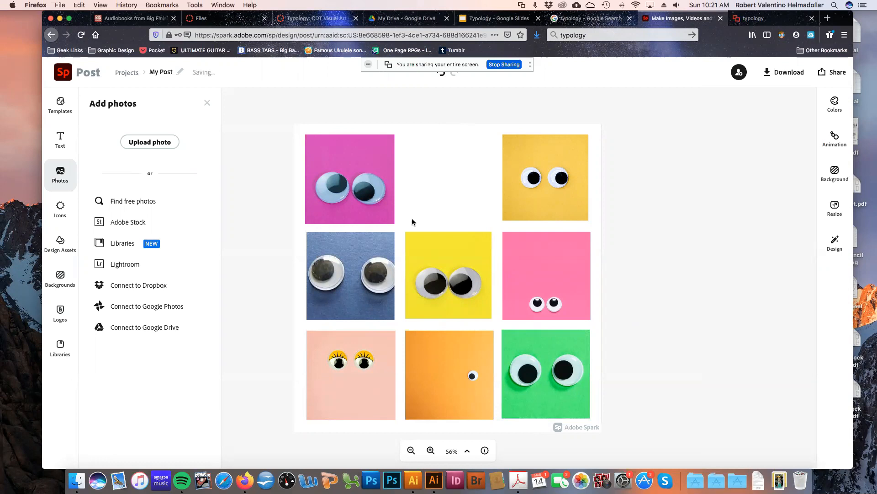
# Upload the googly-eyes photo with the star-strewn background, il_340x270.2701731955_n7yl.jpg, from the Downloads folder
pyautogui.click(440, 200)
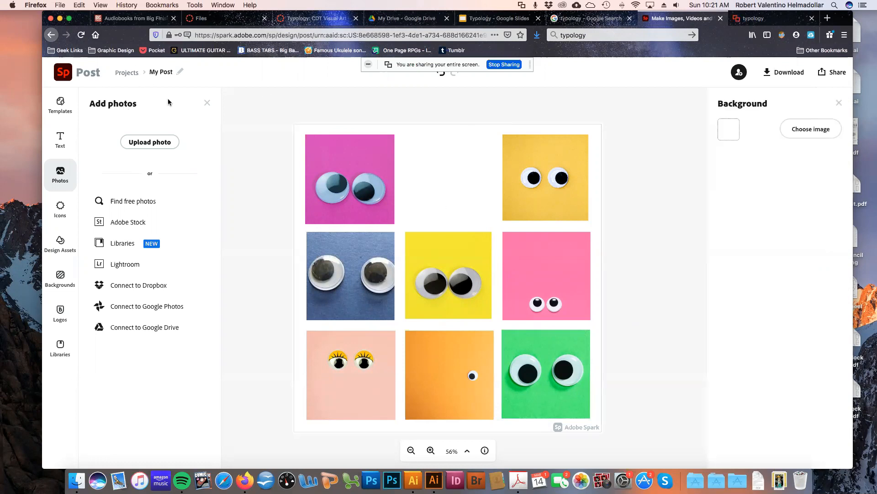
pyautogui.click(170, 142)
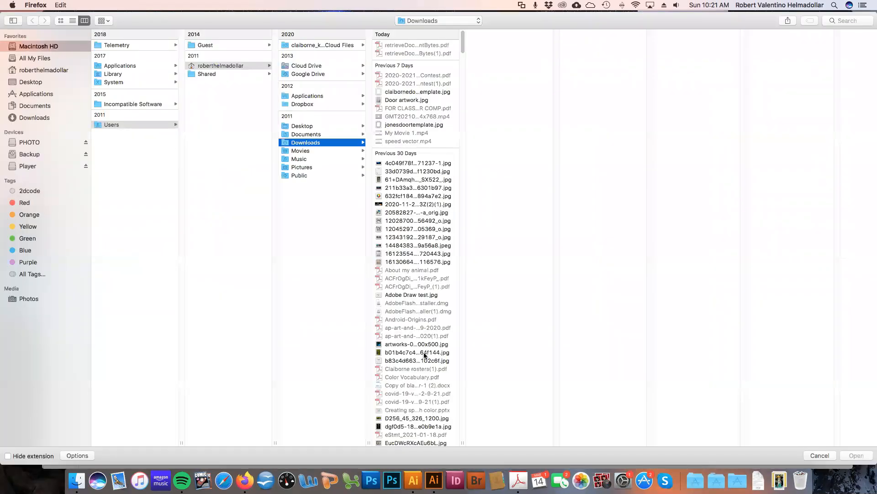
pyautogui.scroll(-15, 421, 351)
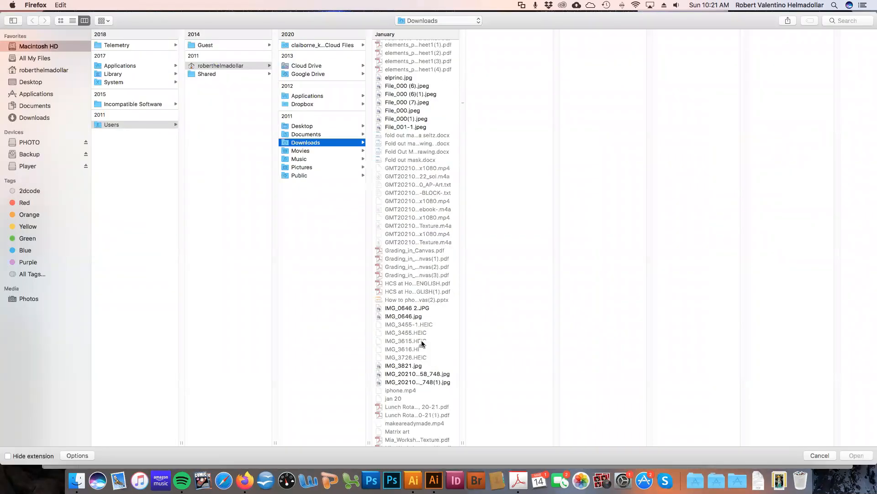
pyautogui.scroll(-20, 423, 342)
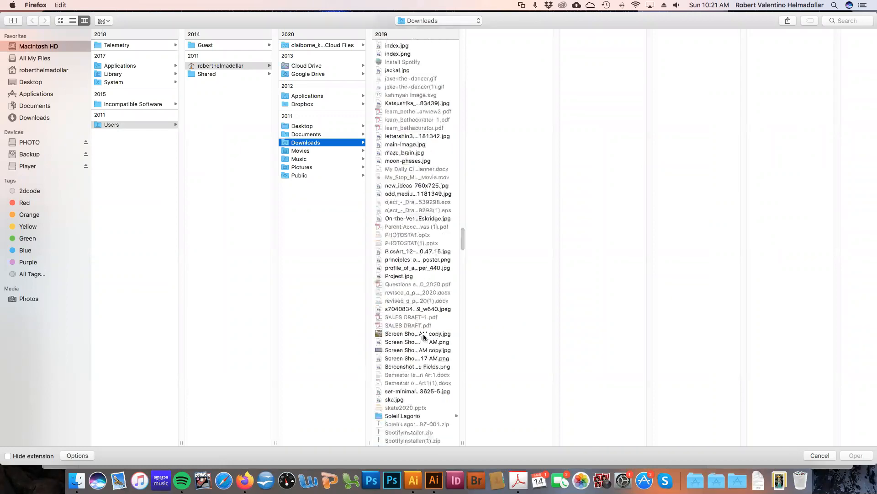
pyautogui.scroll(-10, 428, 332)
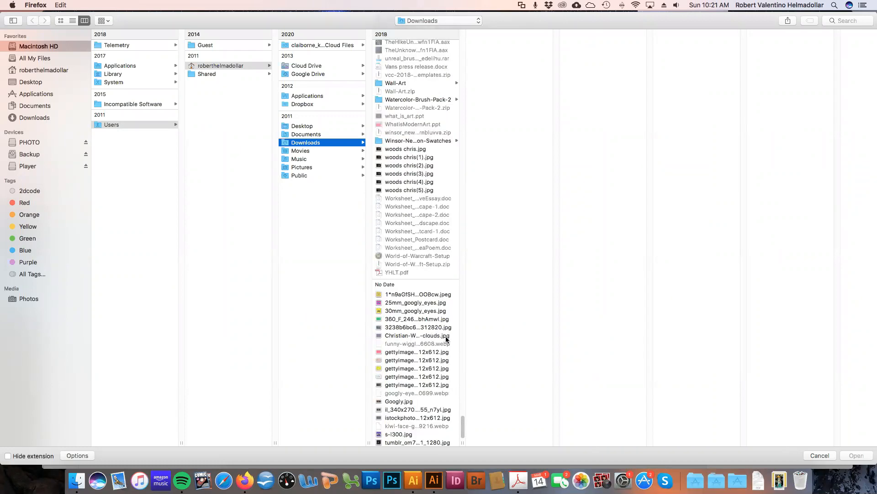
pyautogui.click(410, 386)
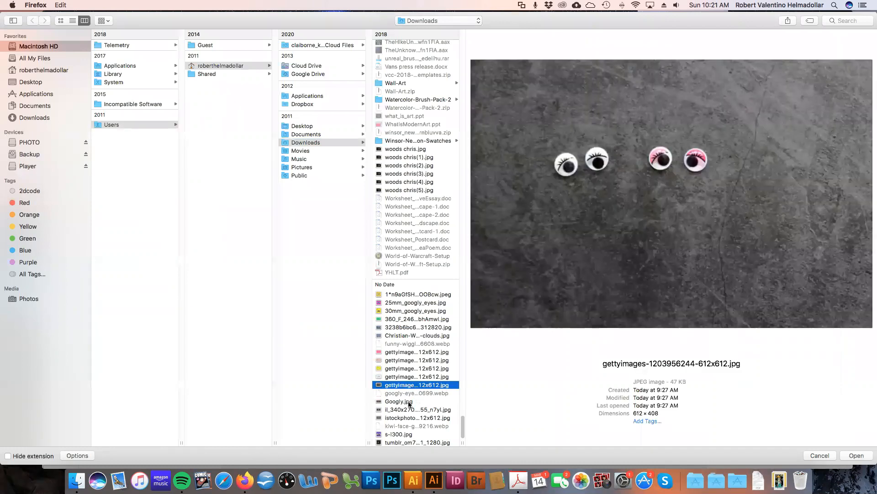
pyautogui.click(409, 402)
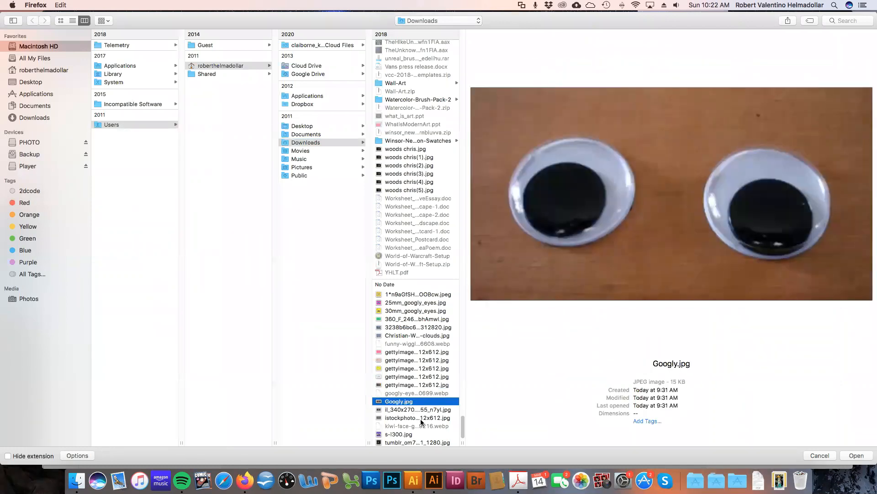
pyautogui.click(417, 410)
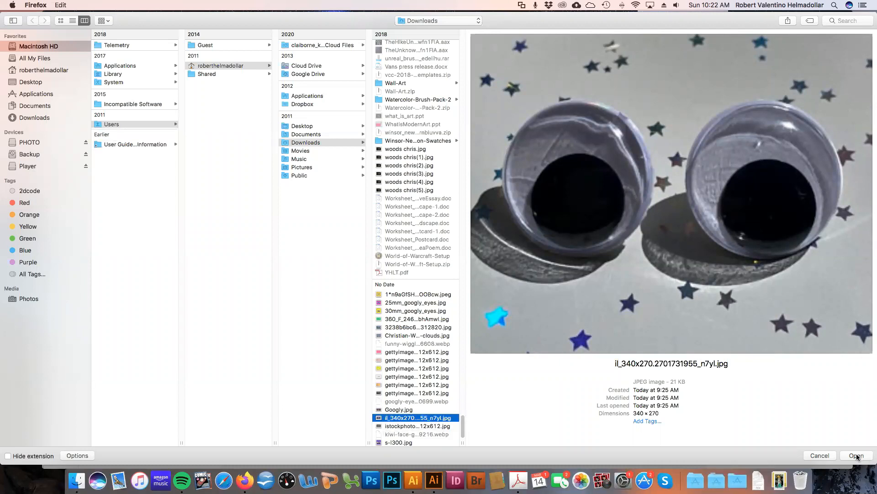
pyautogui.click(857, 456)
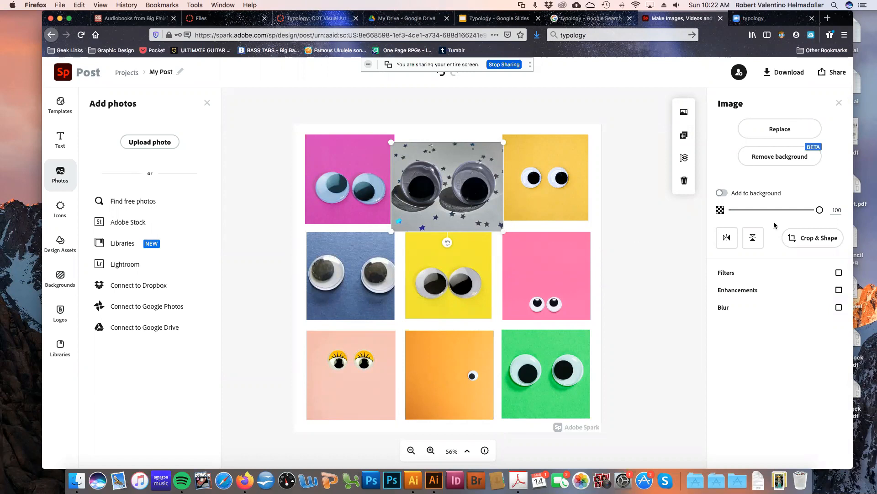
# Try a Square crop on the star-background photo, then switch to a freeform crop that keeps both eyes and slightly trims the sides
pyautogui.click(820, 240)
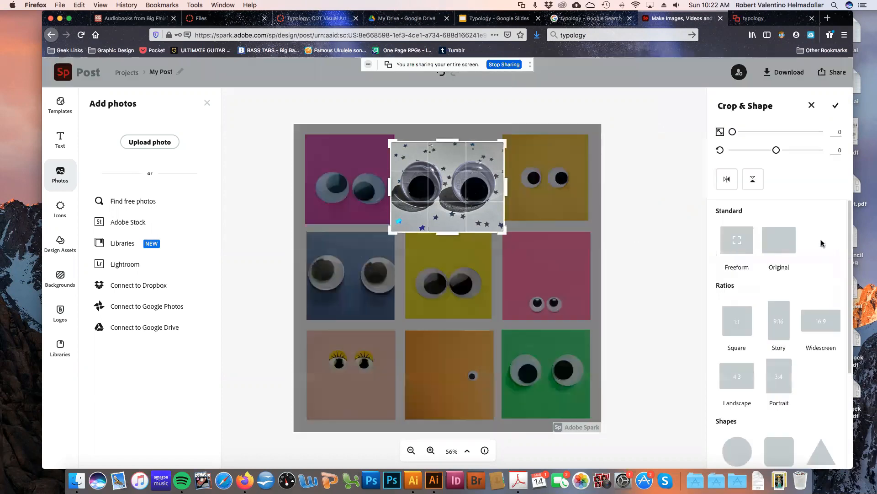
pyautogui.click(737, 322)
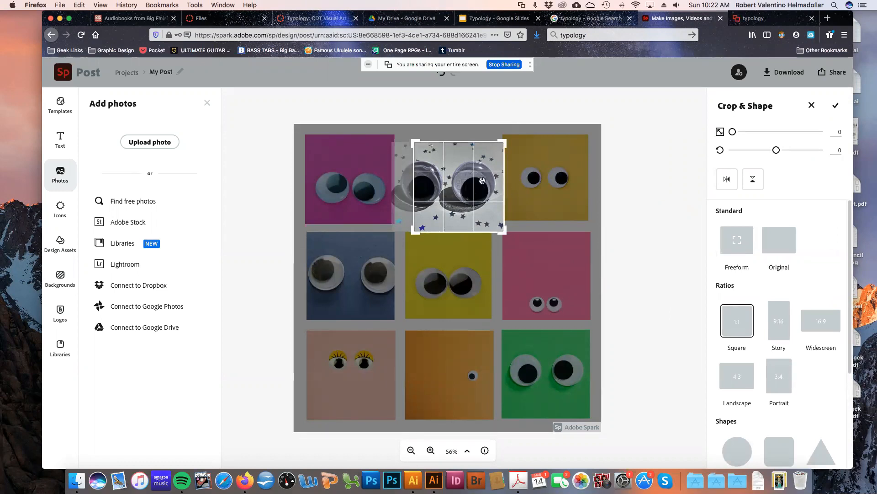
pyautogui.moveTo(493, 183)
pyautogui.mouseDown()
pyautogui.moveTo(502, 181)
pyautogui.moveTo(495, 180)
pyautogui.mouseUp()
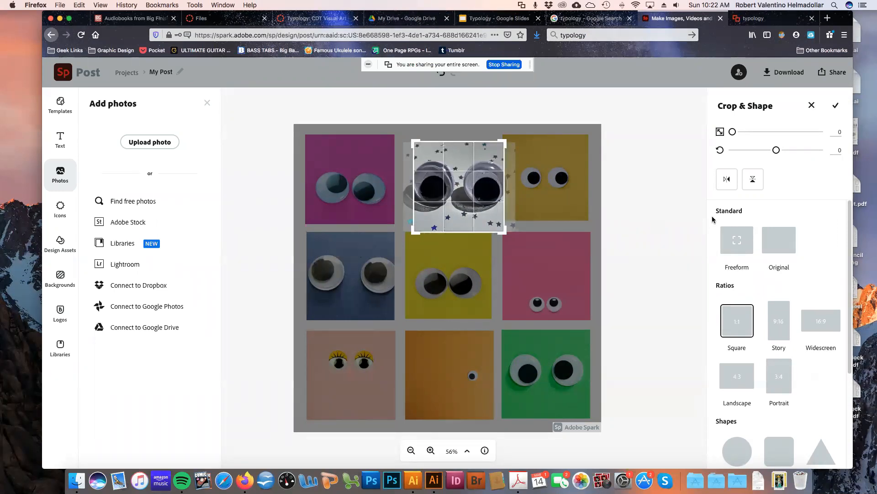
pyautogui.click(736, 238)
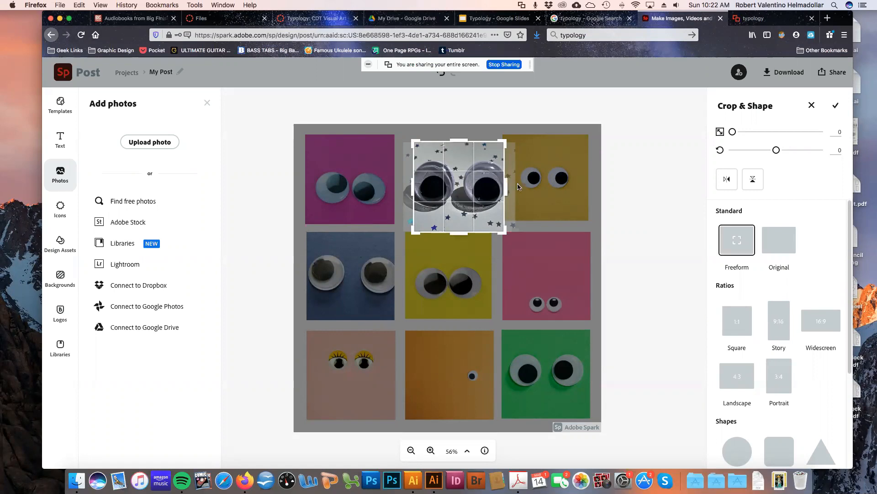
pyautogui.moveTo(505, 186); pyautogui.dragTo(515, 186)
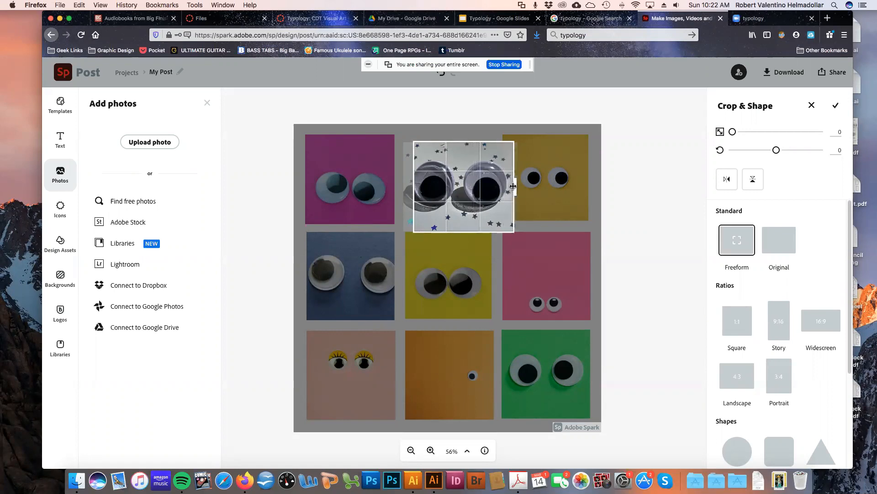
pyautogui.moveTo(411, 185); pyautogui.dragTo(407, 184)
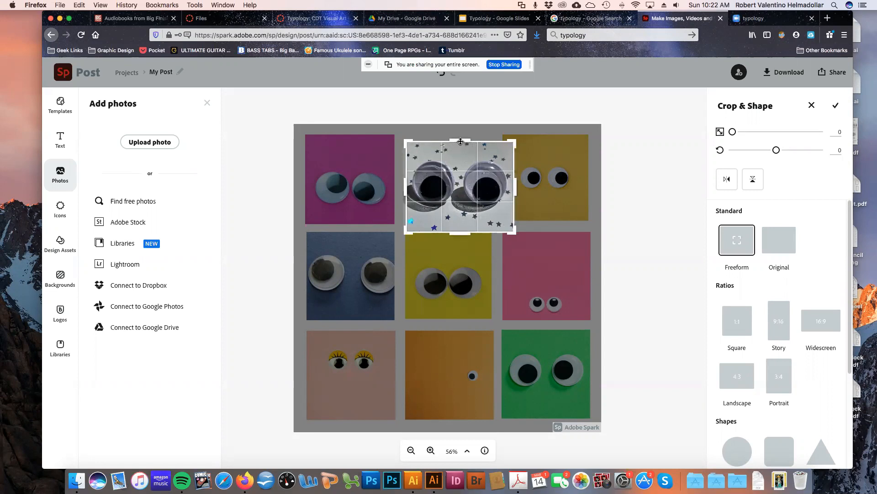
pyautogui.moveTo(517, 184); pyautogui.dragTo(511, 183)
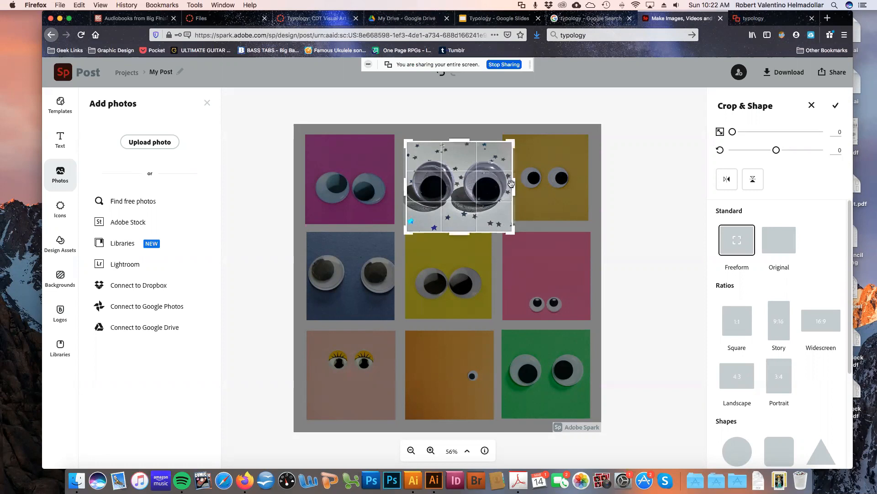
pyautogui.click(593, 229)
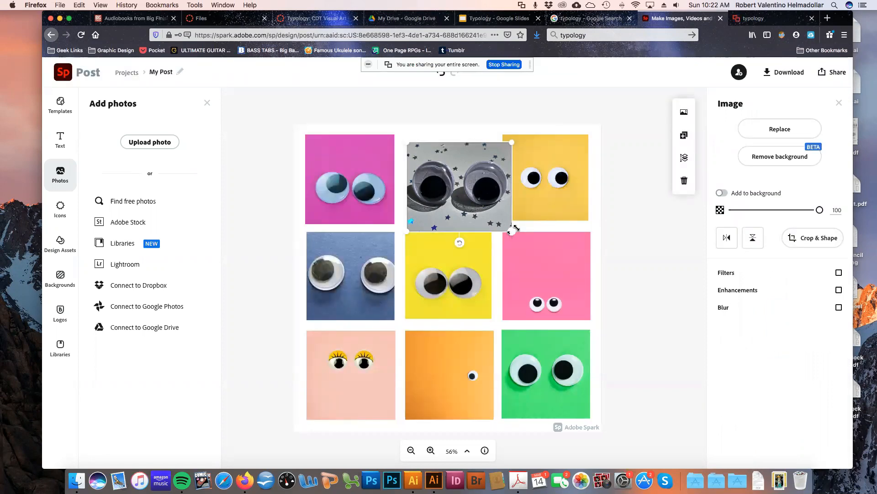
# Crop the star-background photo to Square 1:1 with both eyes framed and move it into the middle slot of the first row
pyautogui.click(799, 239)
pyautogui.click(734, 333)
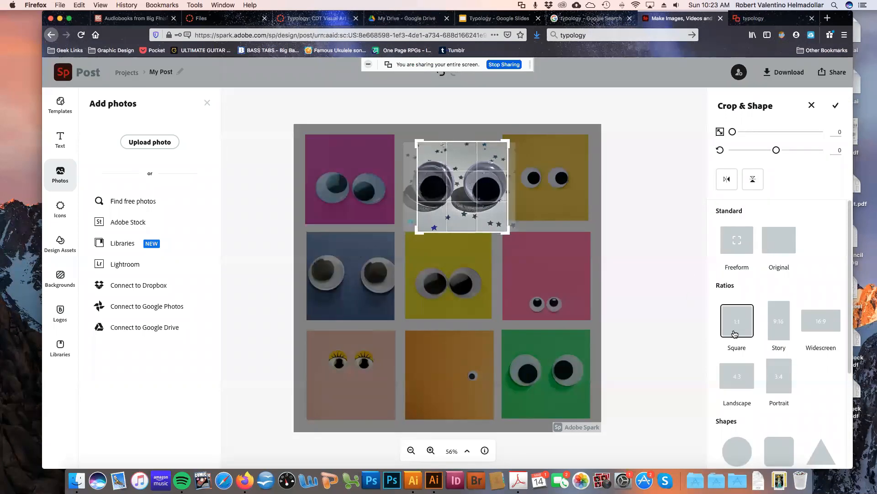
pyautogui.moveTo(476, 194); pyautogui.dragTo(481, 192)
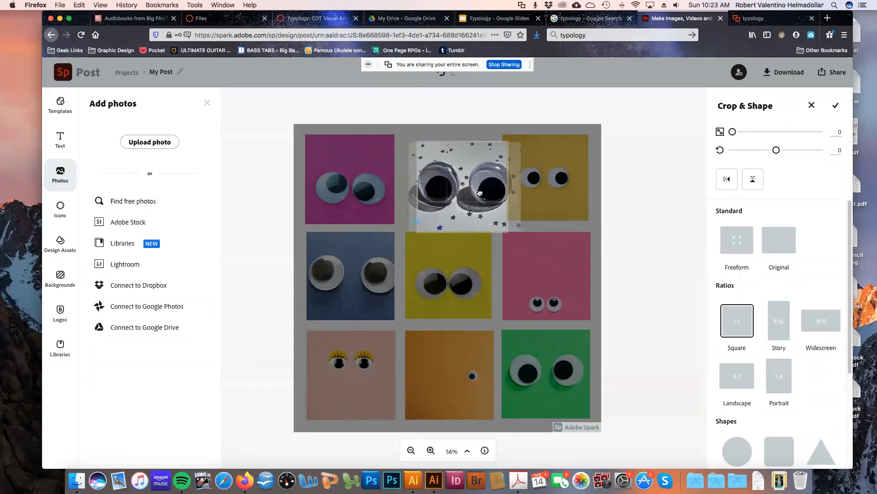
pyautogui.moveTo(480, 192); pyautogui.dragTo(480, 192)
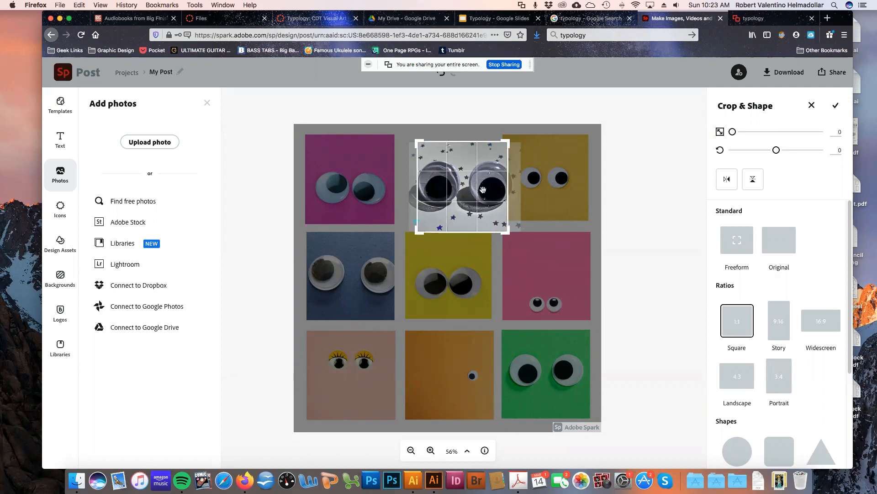
pyautogui.press('Return')
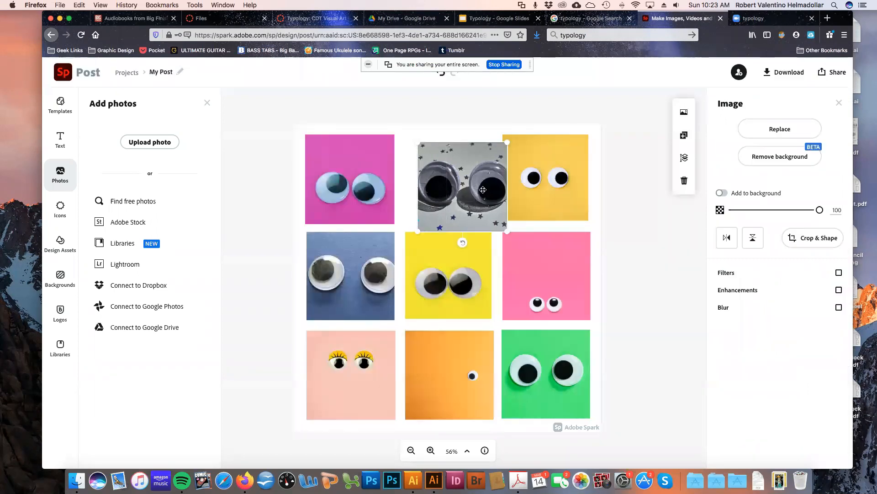
pyautogui.moveTo(474, 159); pyautogui.dragTo(457, 162)
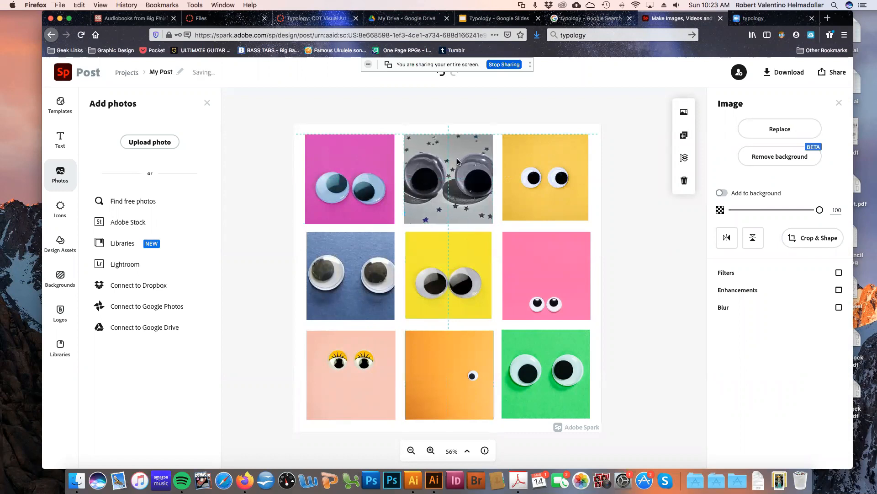
# Enlarge the golden photo in the first row slightly and nudge it right to line up with the column below
pyautogui.click(534, 158)
pyautogui.moveTo(501, 221); pyautogui.dragTo(501, 222)
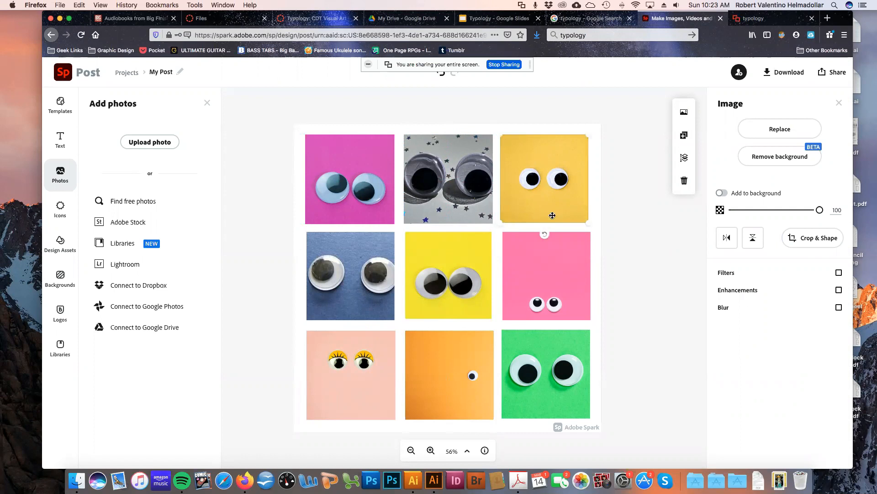
pyautogui.press('Right')
pyautogui.press('Right')
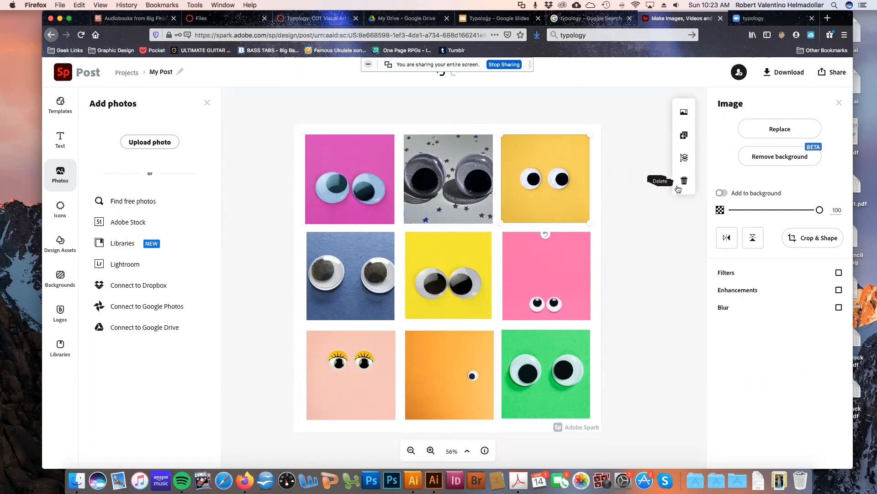
pyautogui.click(684, 180)
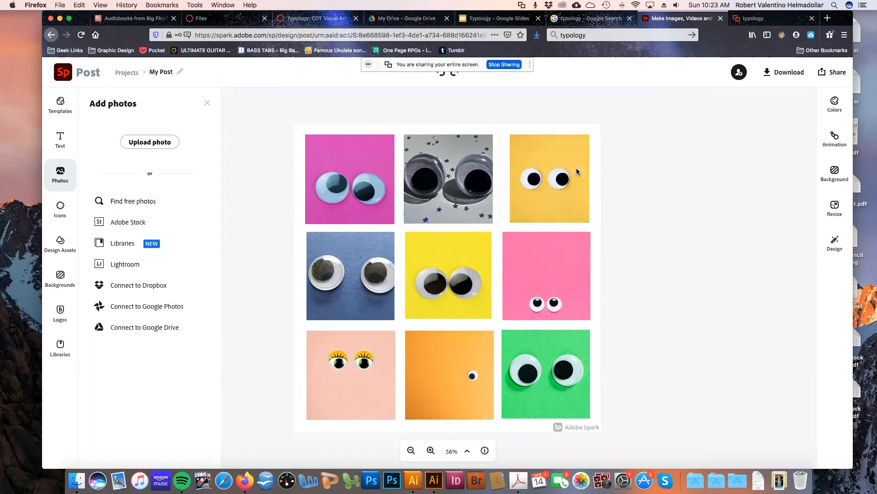
pyautogui.press('super+z')
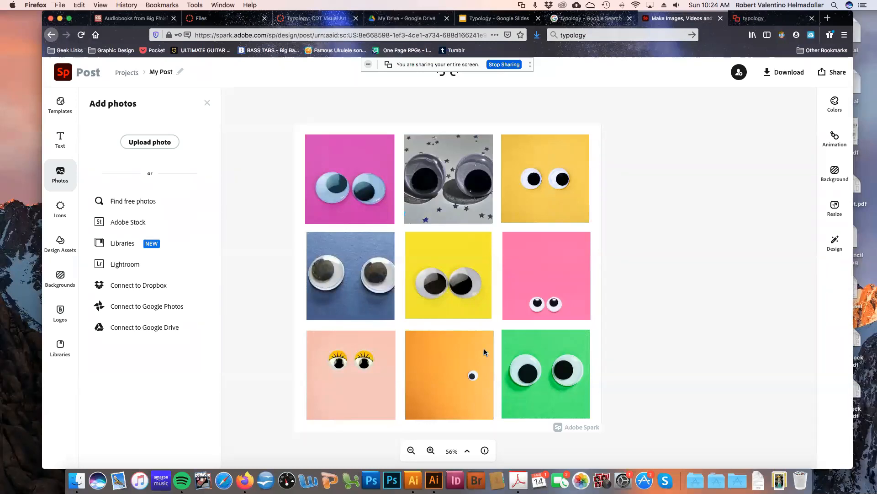
# Move the green photo down level with the orange one, then shift the pink photo slightly left to align with the third column
pyautogui.click(517, 350)
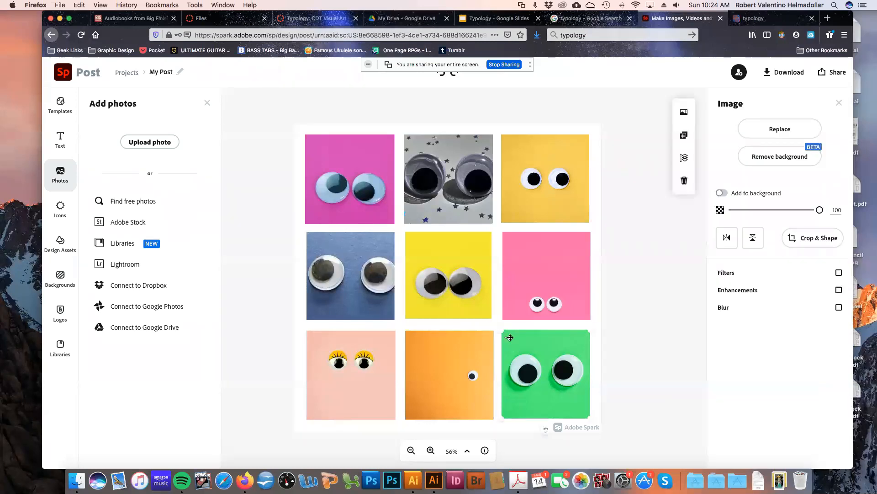
pyautogui.moveTo(513, 340); pyautogui.dragTo(513, 340)
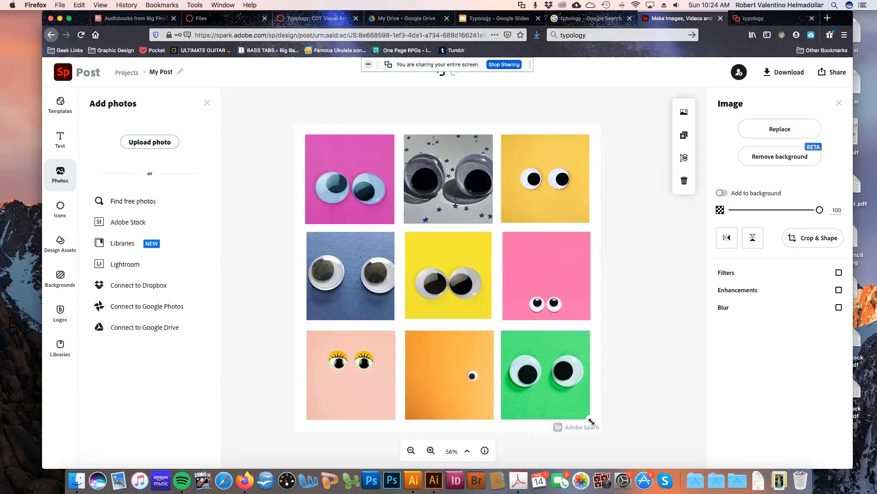
pyautogui.click(659, 366)
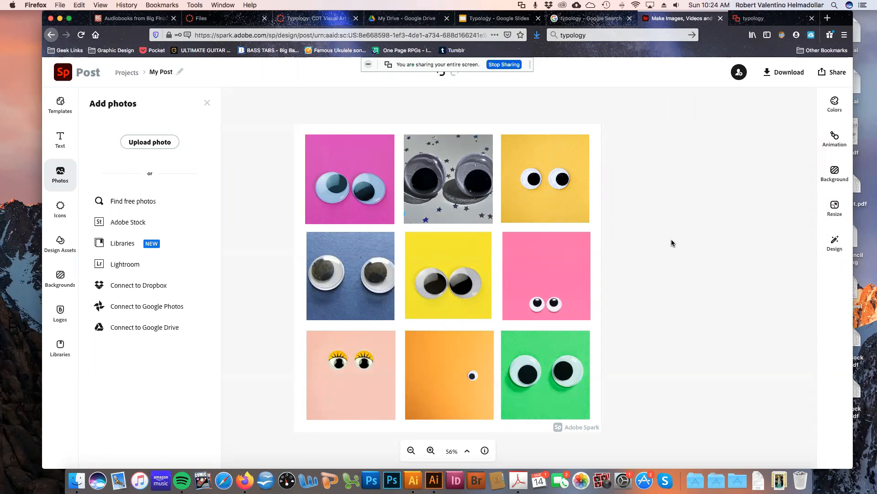
pyautogui.click(521, 333)
pyautogui.click(527, 294)
pyautogui.moveTo(519, 303); pyautogui.dragTo(518, 304)
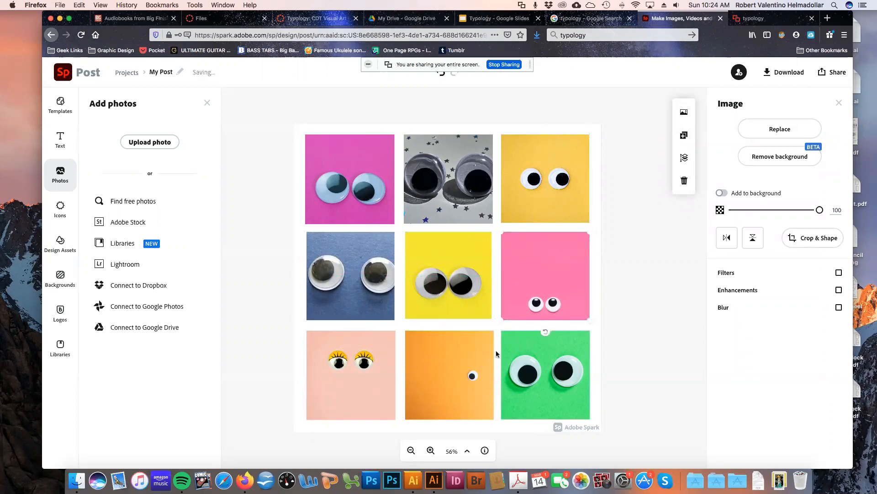
# Shift the single-eye orange photo and the yellow photo slightly left, and enlarge the yellow one to match its neighbours
pyautogui.moveTo(470, 359); pyautogui.dragTo(469, 362)
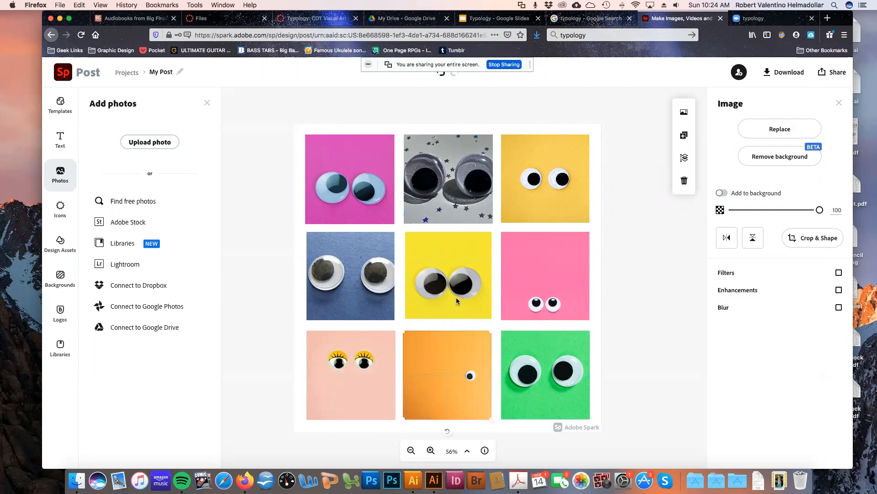
pyautogui.moveTo(449, 297); pyautogui.dragTo(492, 321)
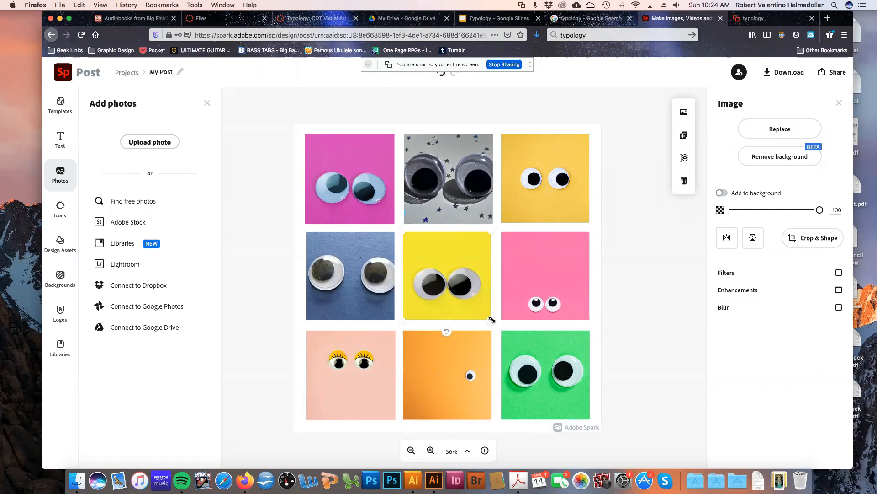
pyautogui.click(670, 244)
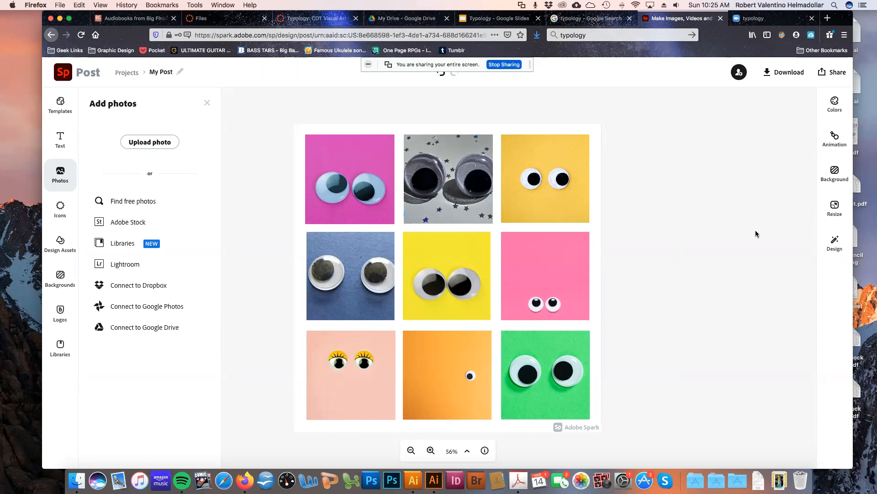
# Switch to the Zoom meeting page titled typology
pyautogui.click(746, 21)
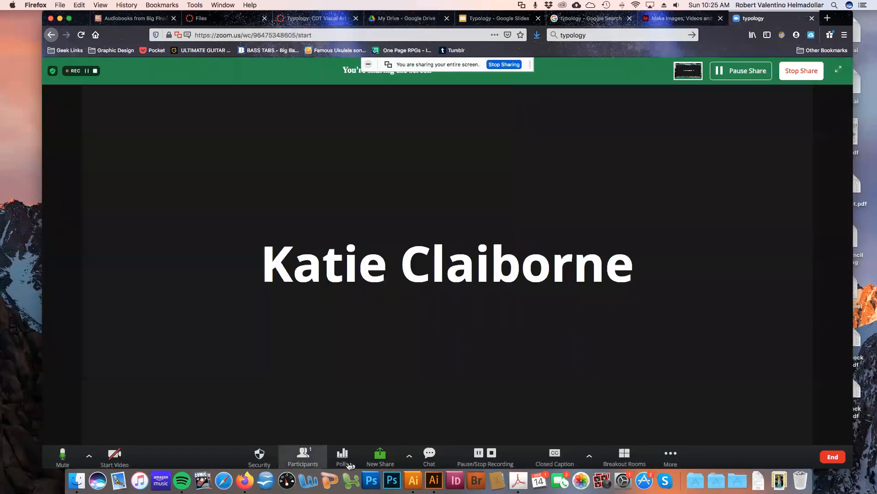